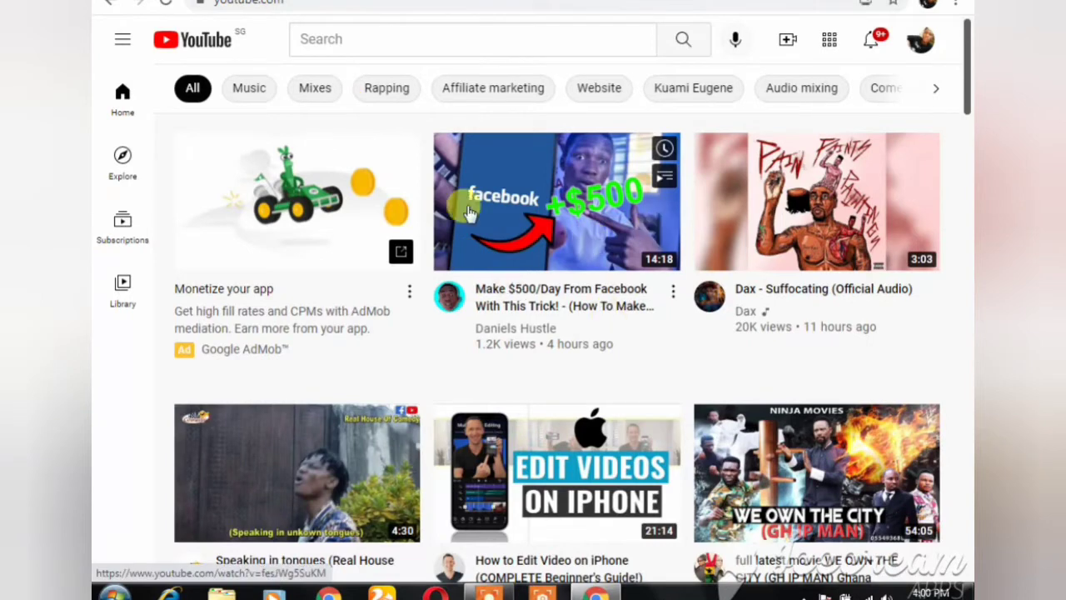
- Open the signed-in account's own YouTube channel page and look over its home section
click(929, 39)
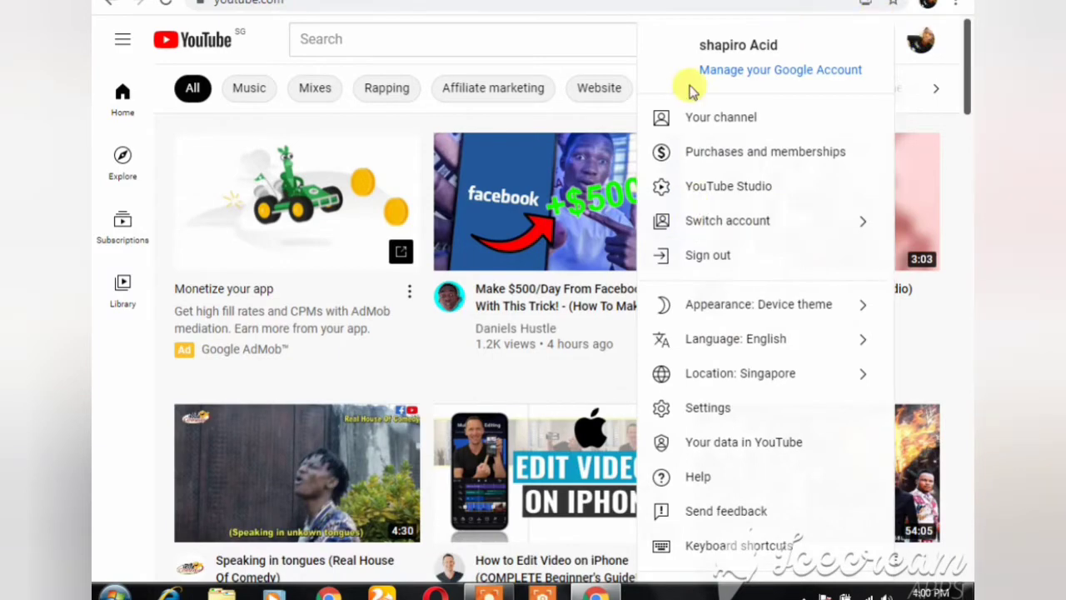
click(709, 133)
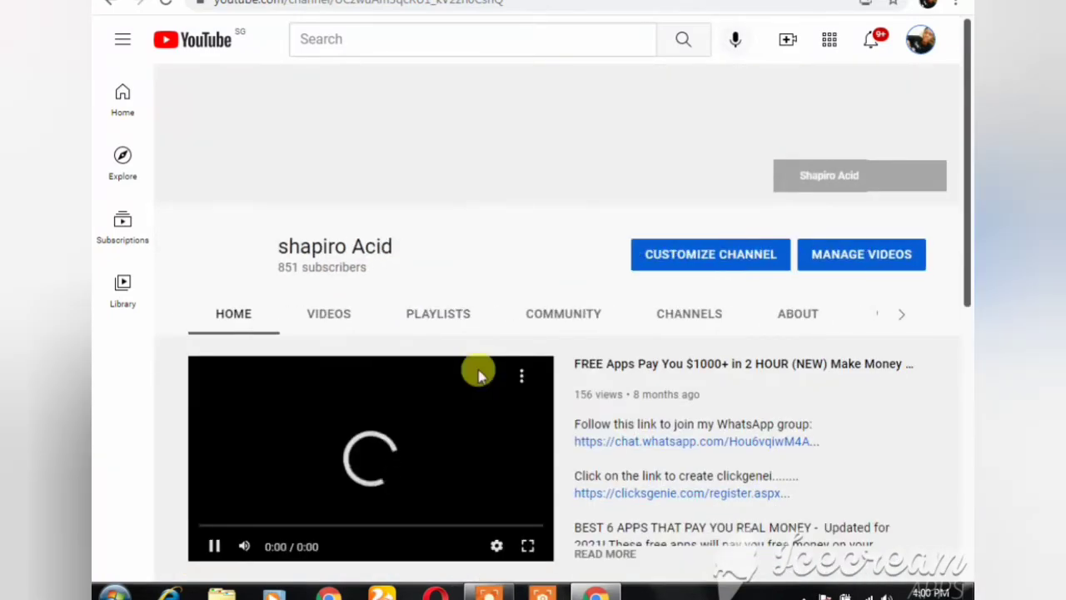
scroll(477, 370, down, 3)
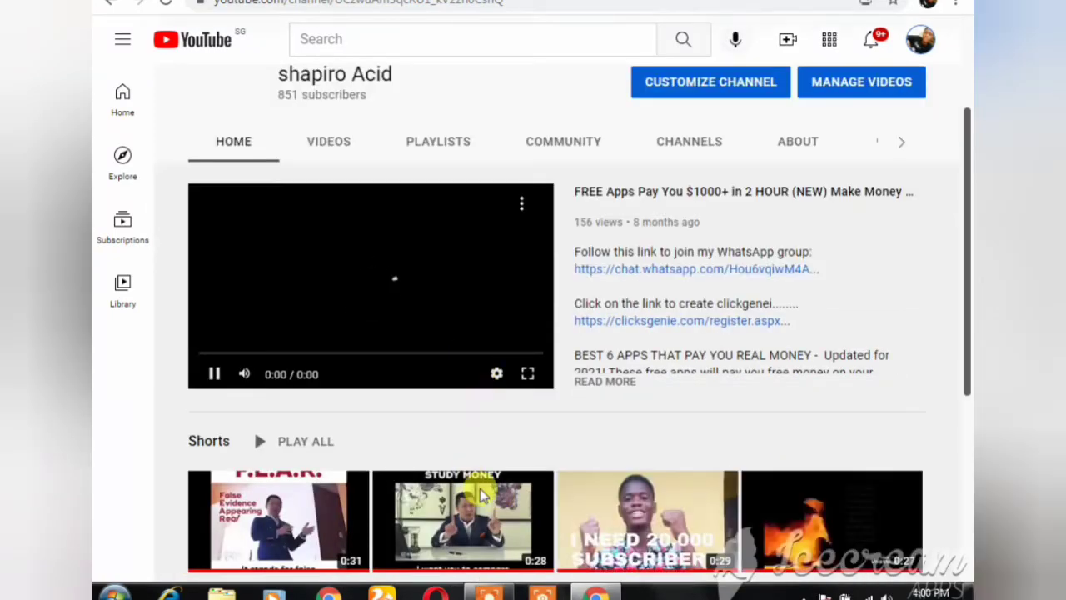
scroll(475, 492, down, 2)
scroll(482, 493, up, 4)
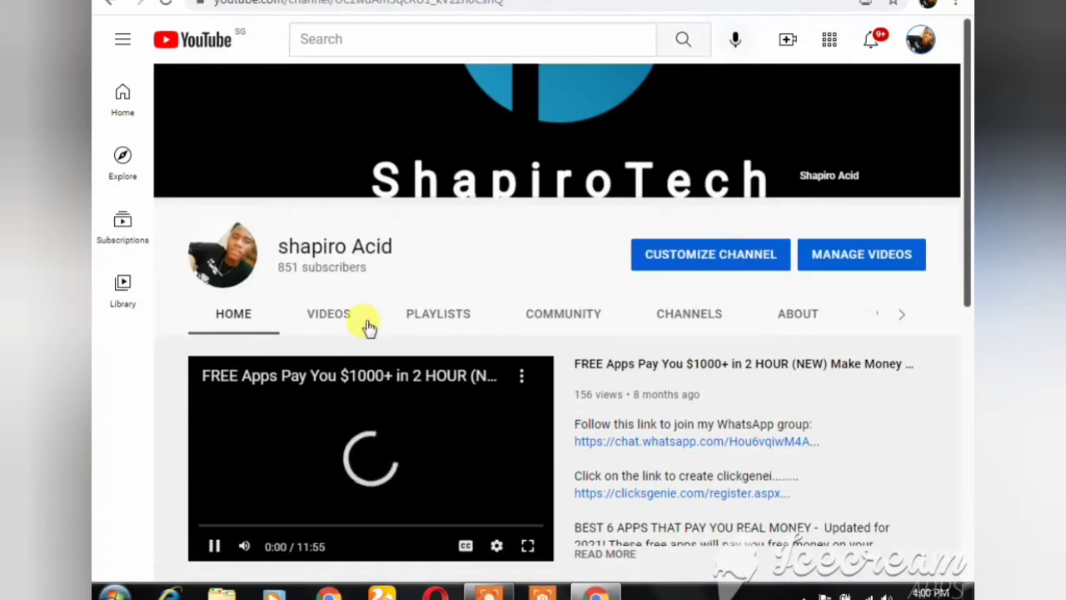
- Browse the uploaded videos on the YouTube channel
click(329, 315)
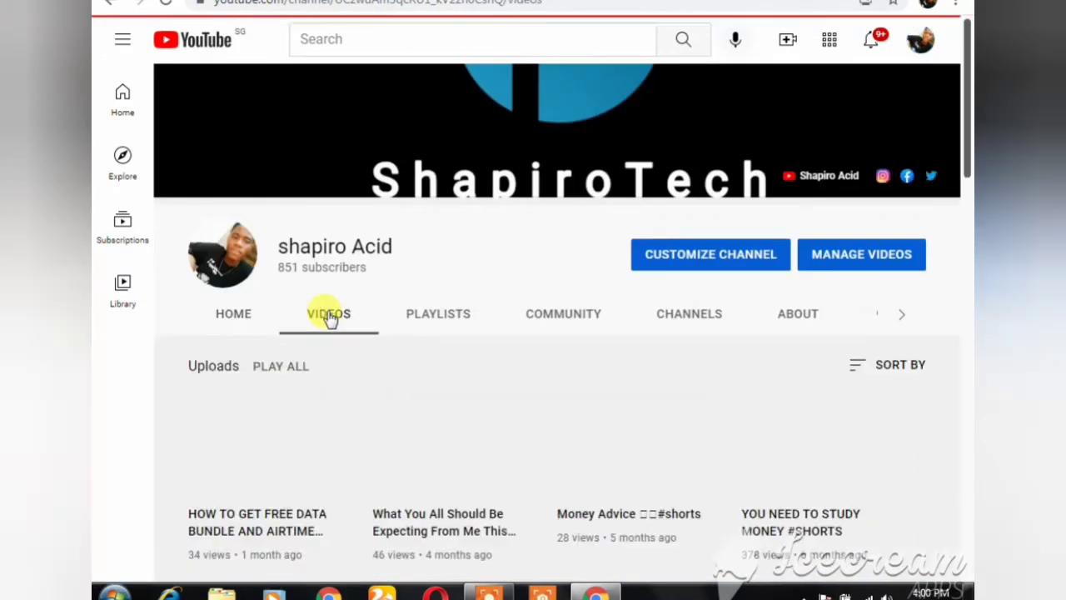
scroll(329, 360, down, 2)
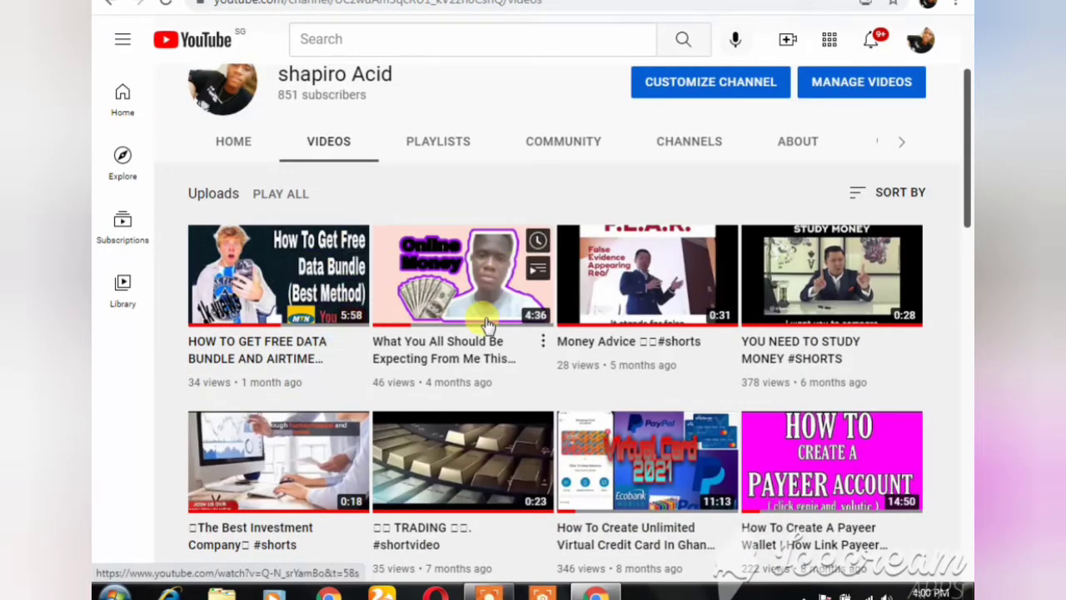
scroll(485, 325, down, 3)
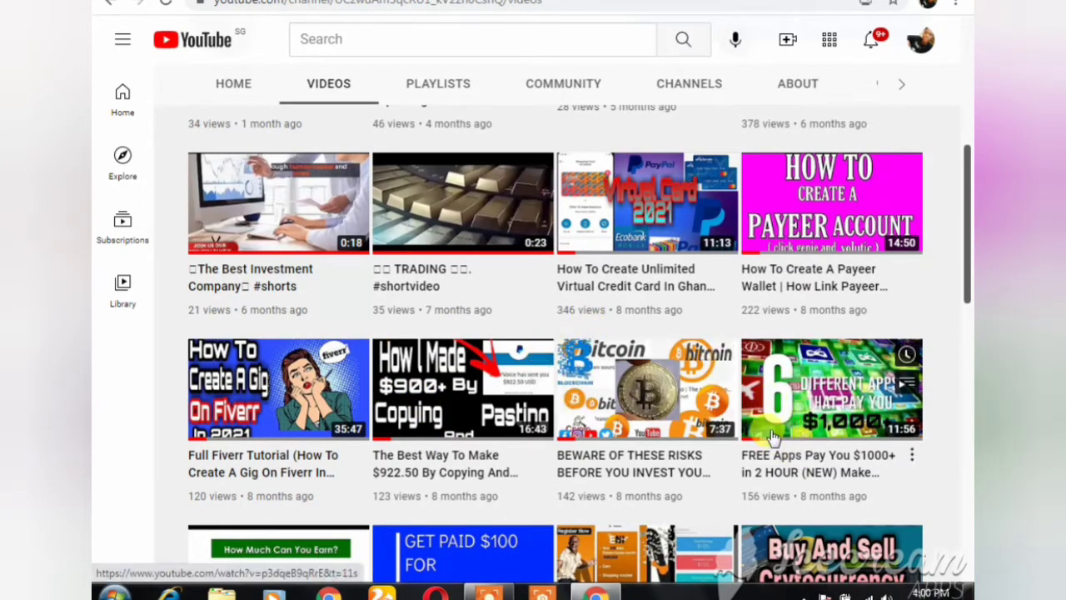
scroll(766, 416, down, 3)
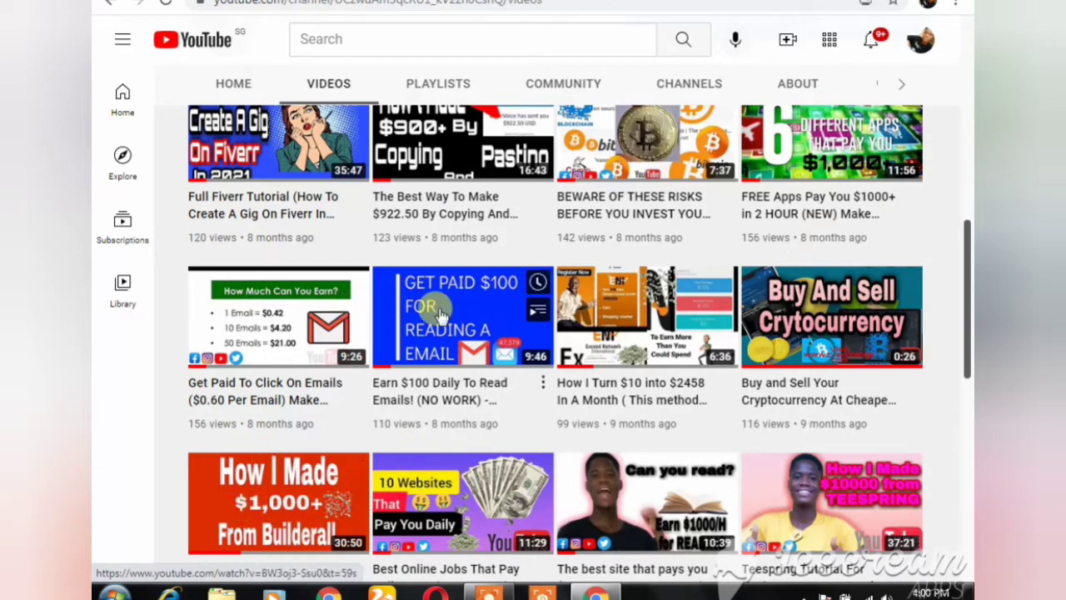
scroll(442, 315, up, 5)
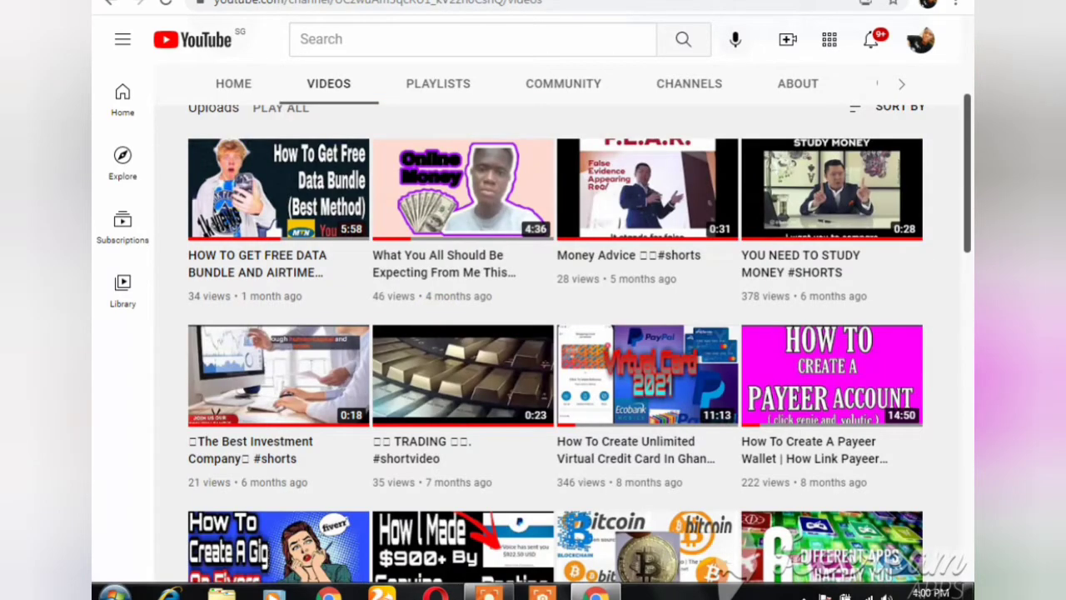
- Try to open the address google.site in a new browser tab
key(ctrl+t)
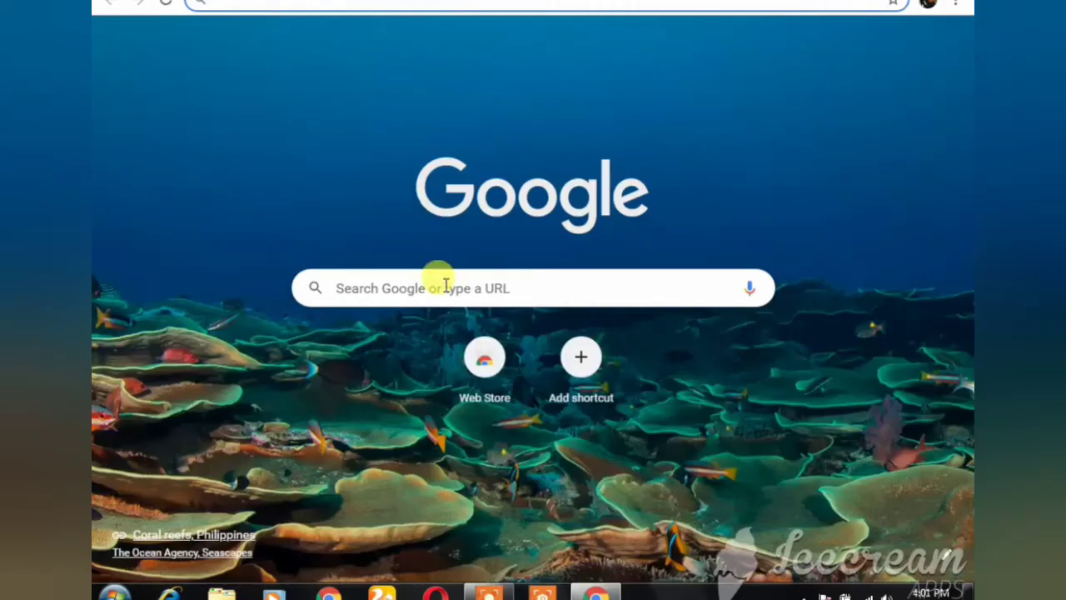
click(446, 284)
click(446, 285)
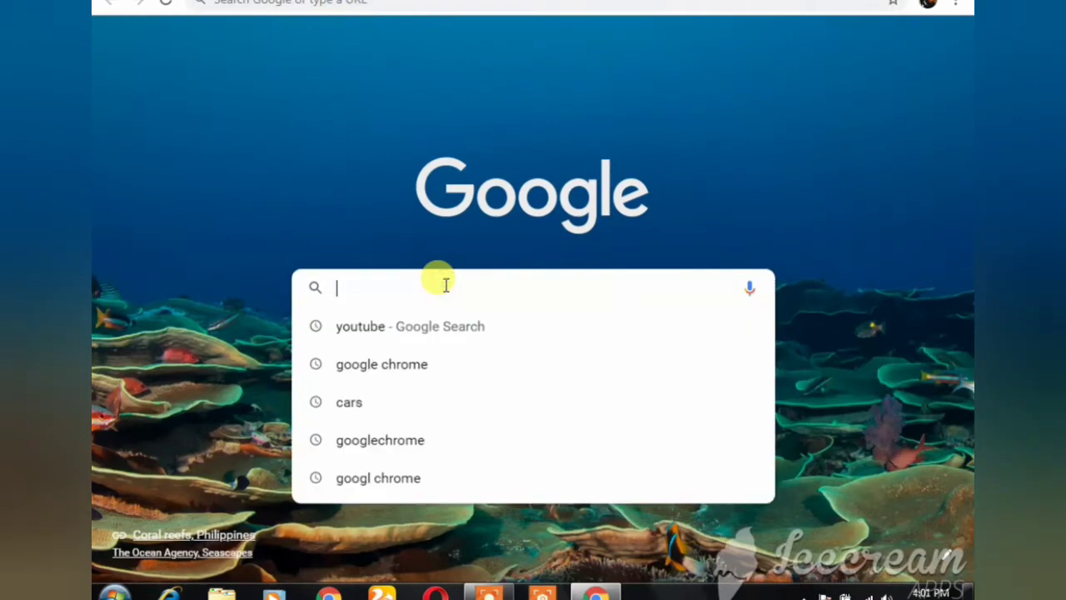
text(goo)
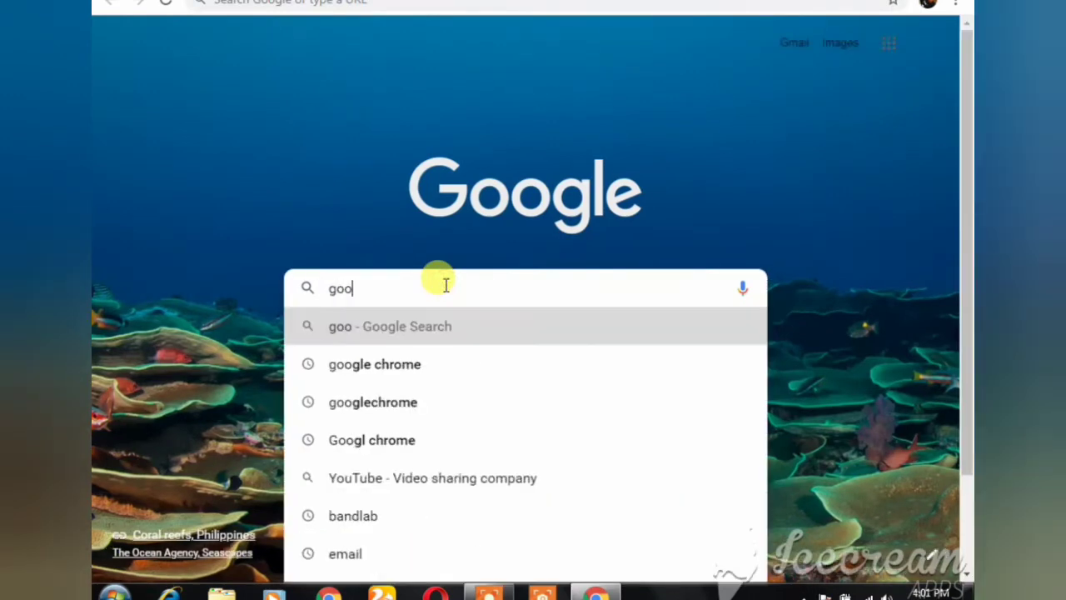
text(gle)
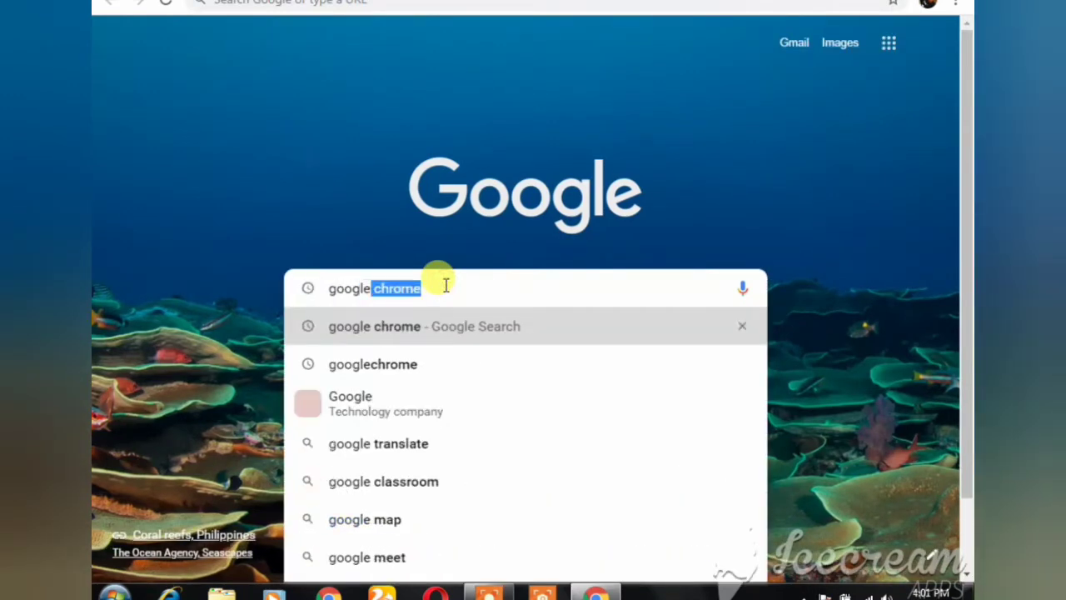
text(.s)
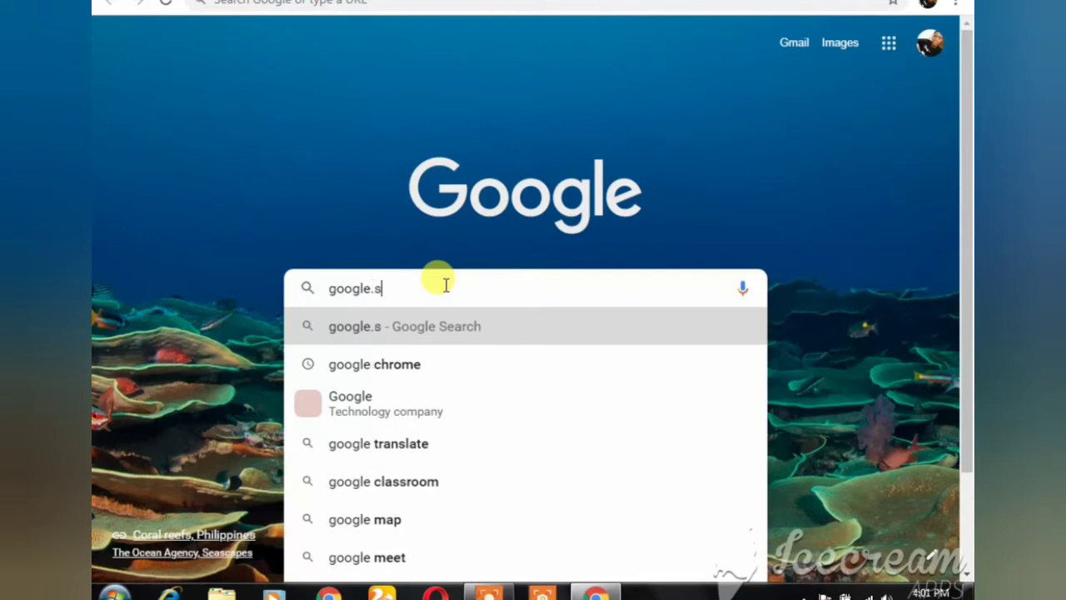
text(ire)
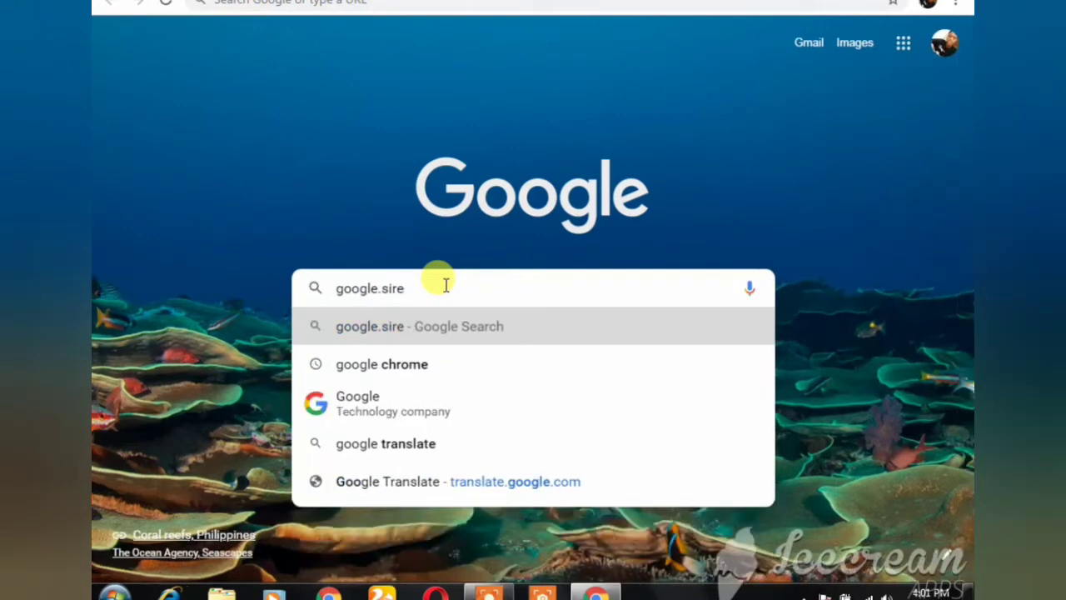
key(BackSpace)
key(BackSpace)
text(te)
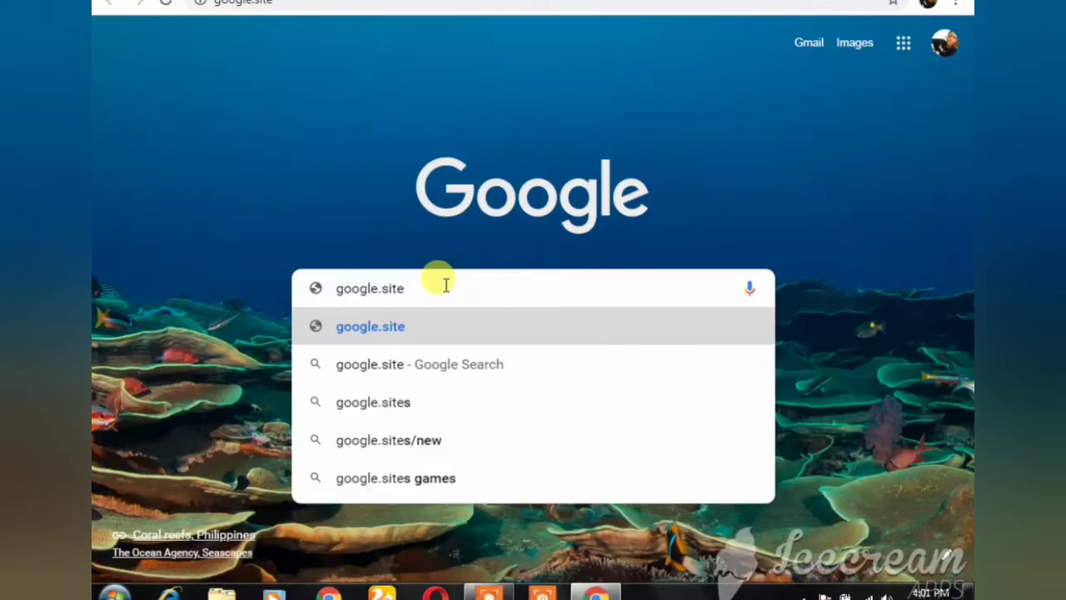
key(Return)
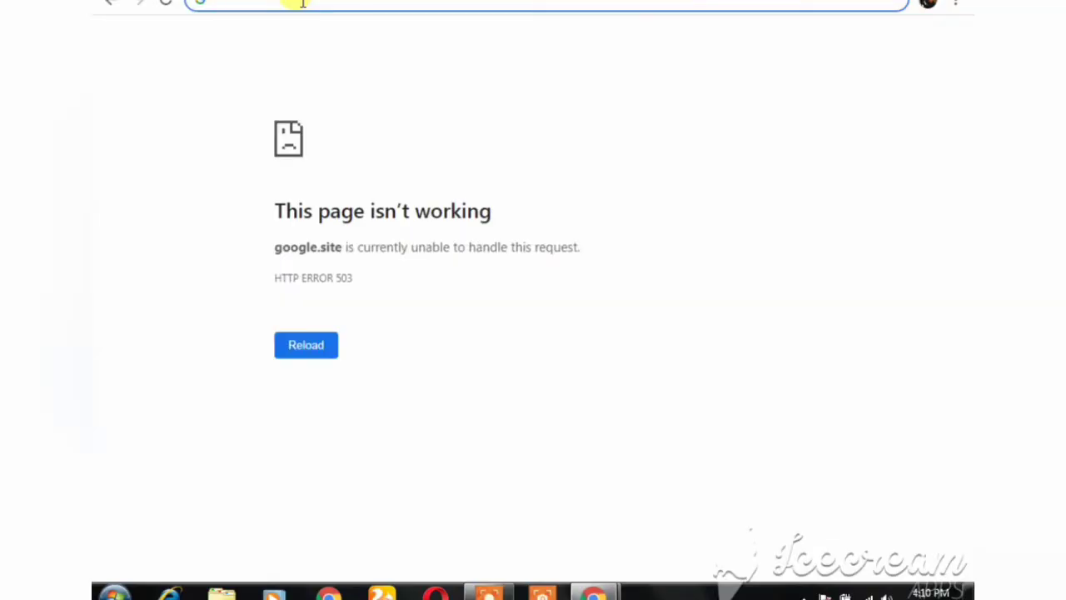
- Search Google for "google site" and open the Google Sites sign-in result
text(goo)
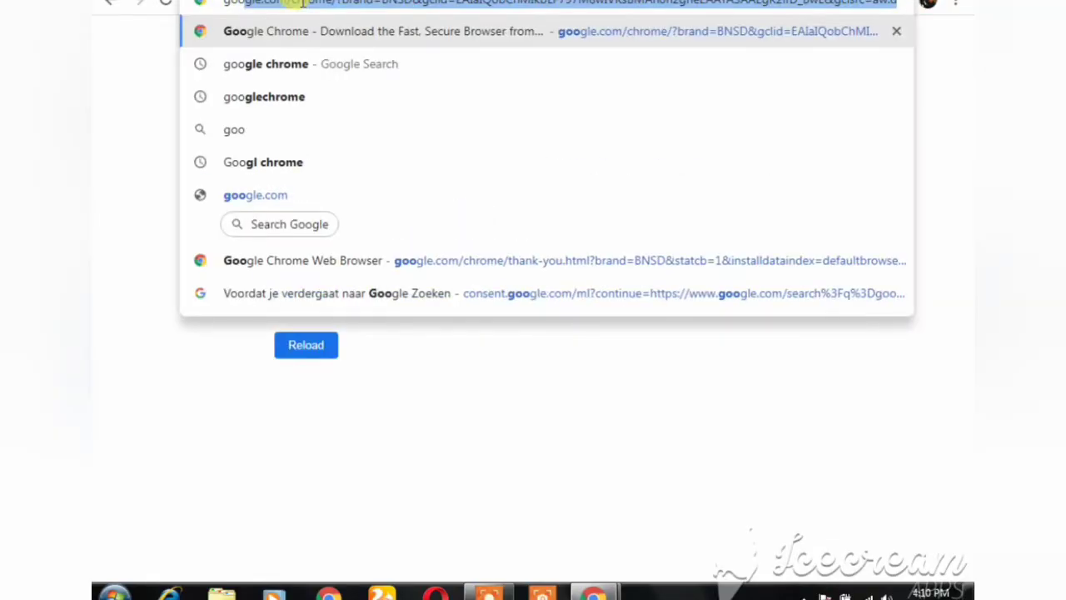
text(gle )
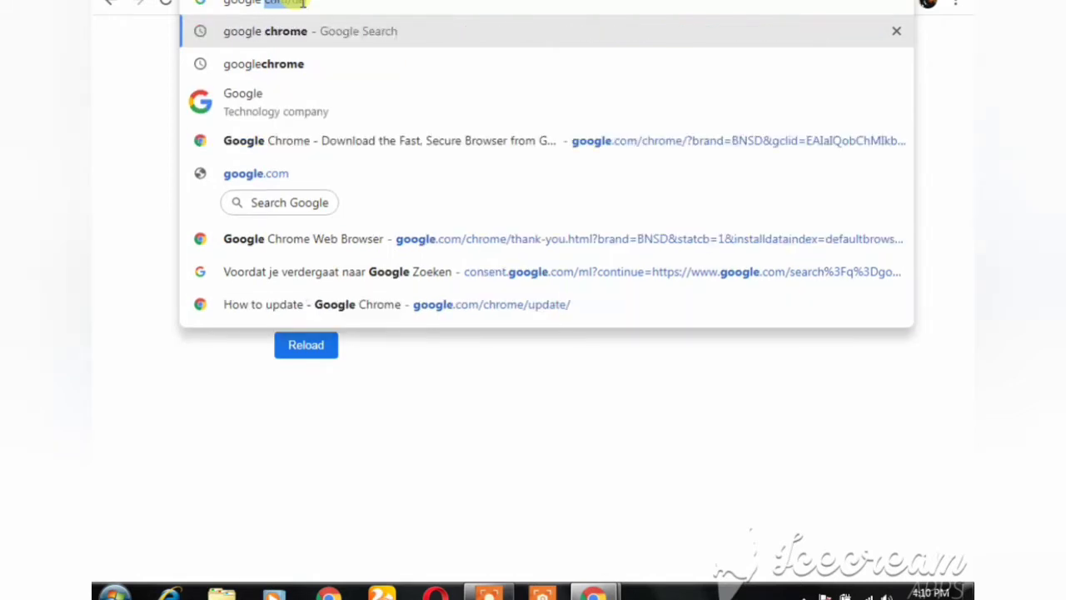
text(site)
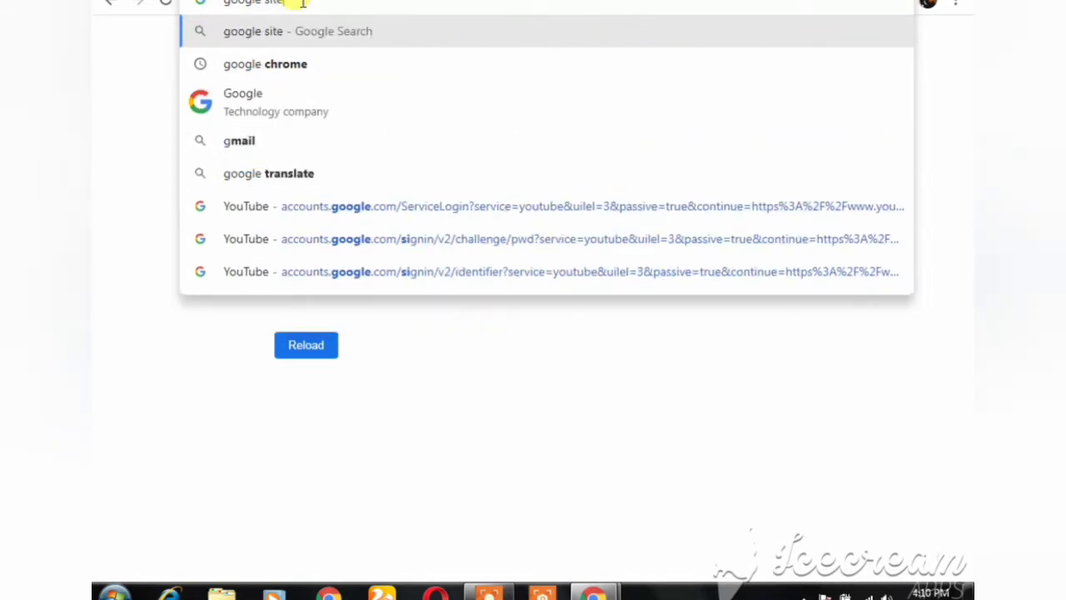
key(Return)
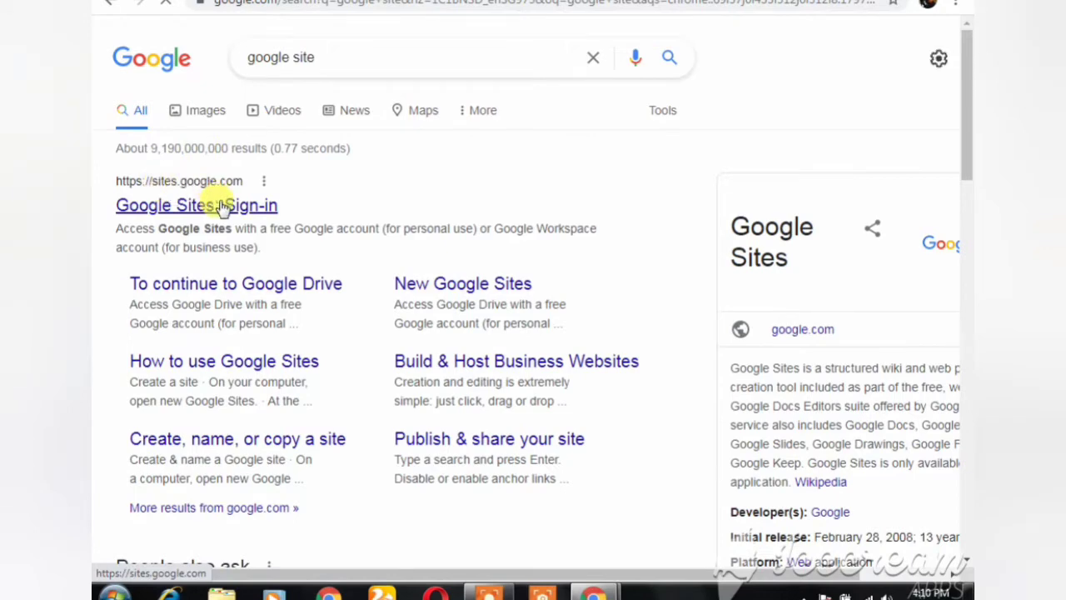
click(222, 206)
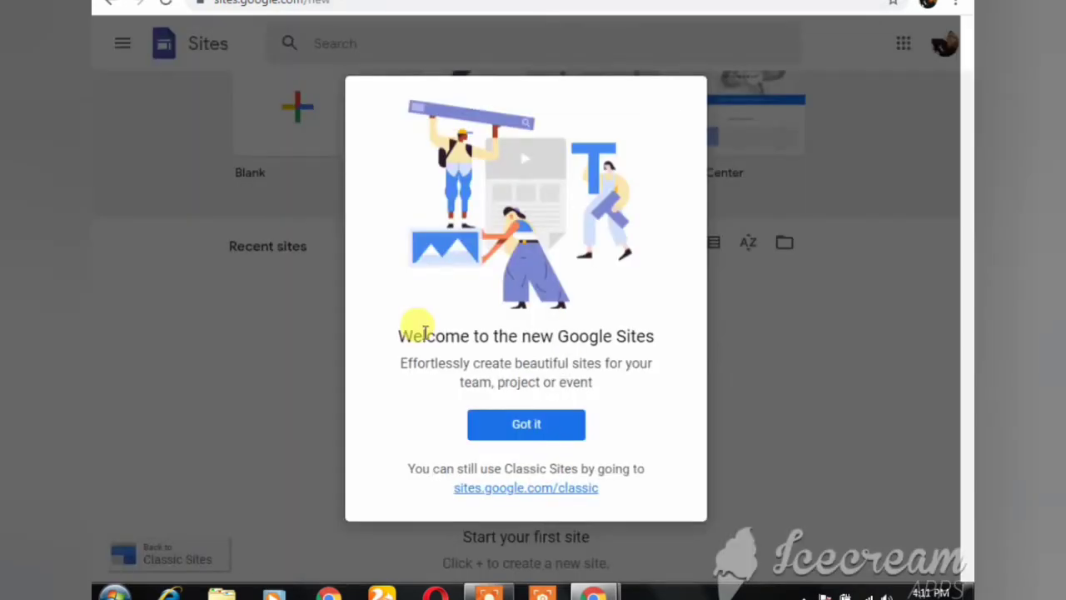
- Dismiss the Google Sites welcome message and start a new site from the Portfolio template
click(508, 433)
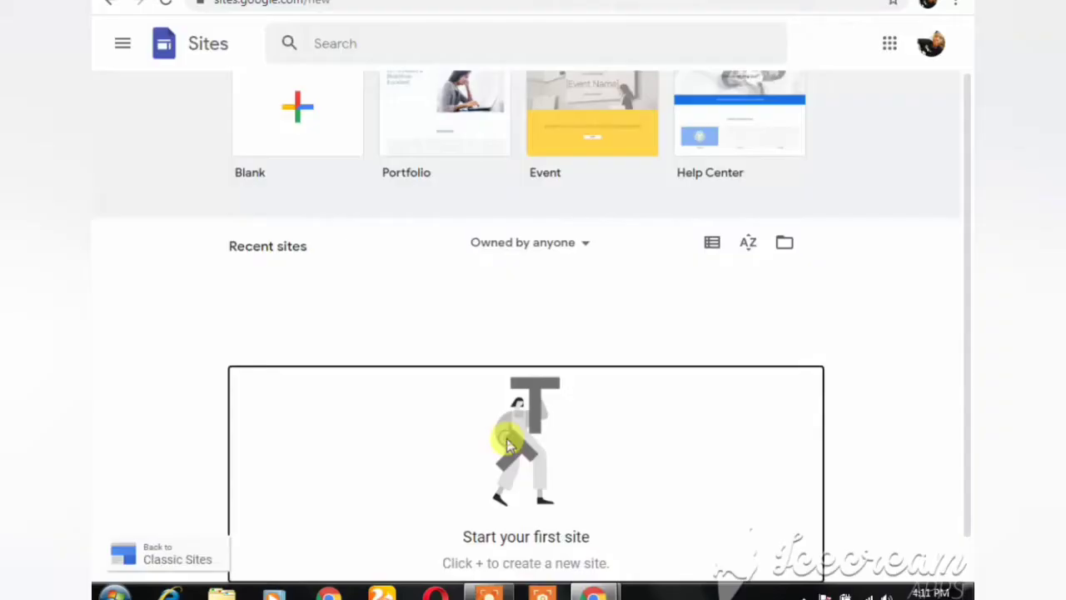
scroll(508, 444, up, 1)
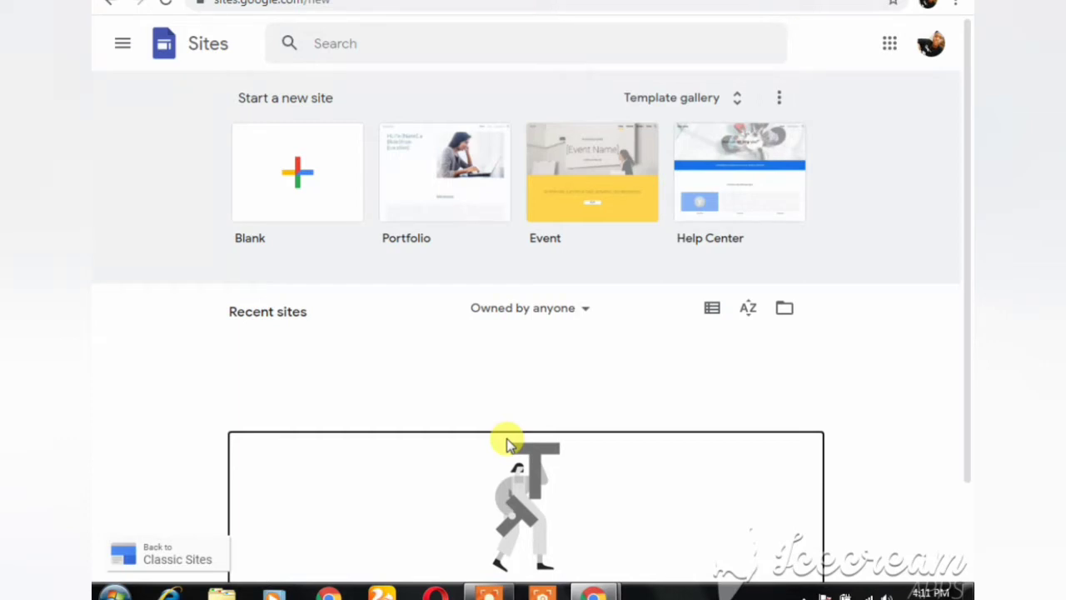
click(421, 160)
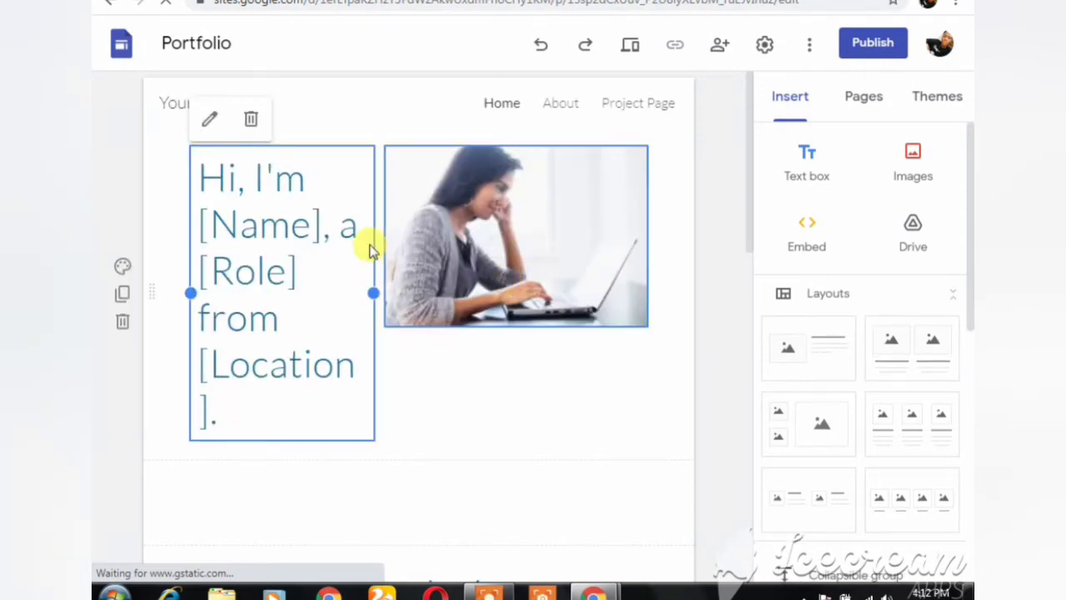
- Replace the [Name] placeholder in the home page title with the site owner's name
click(331, 241)
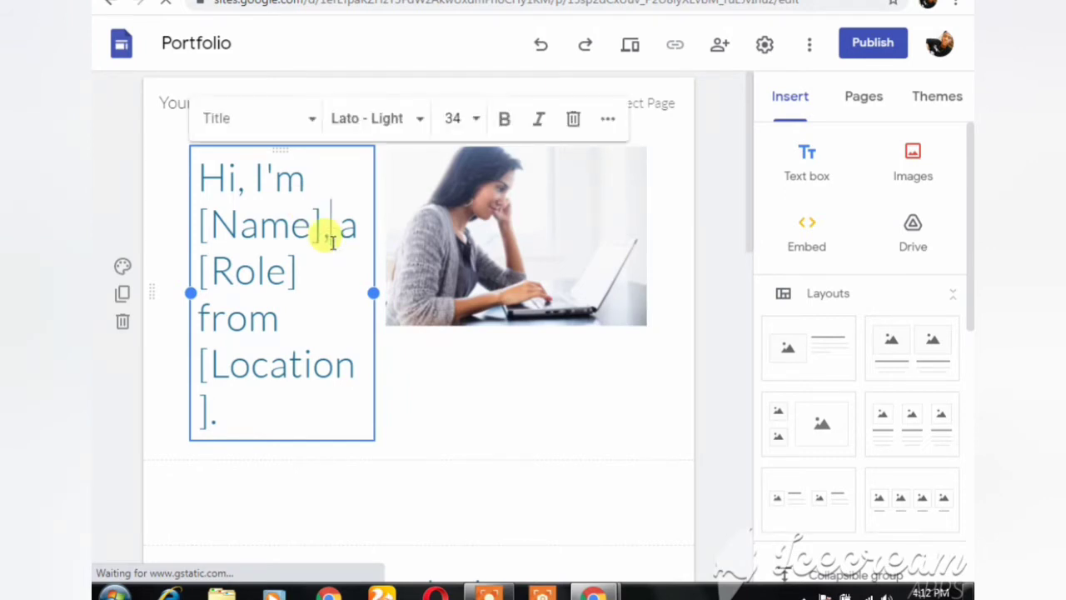
key(BackSpace)
key(BackSpace)
key(BackSpace)
key(BackSpace)
key(BackSpace)
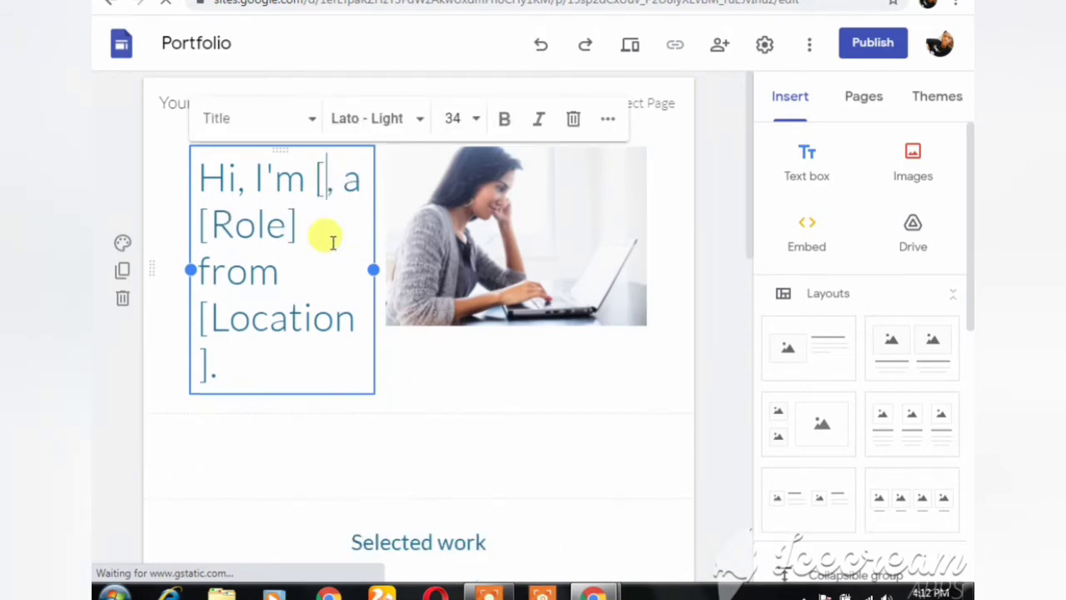
key(BackSpace)
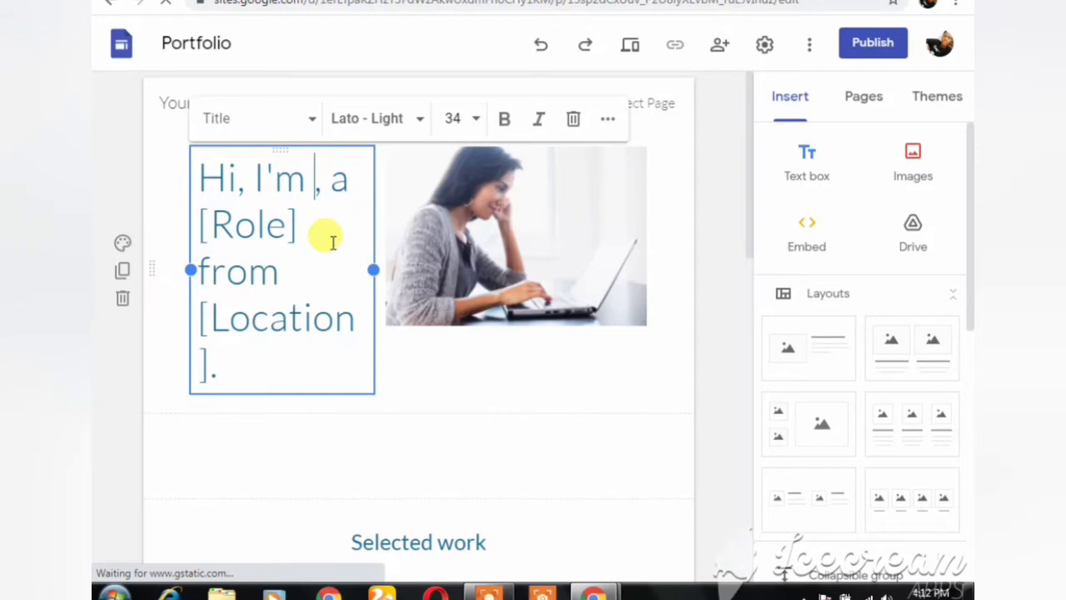
text(S)
text(hapi)
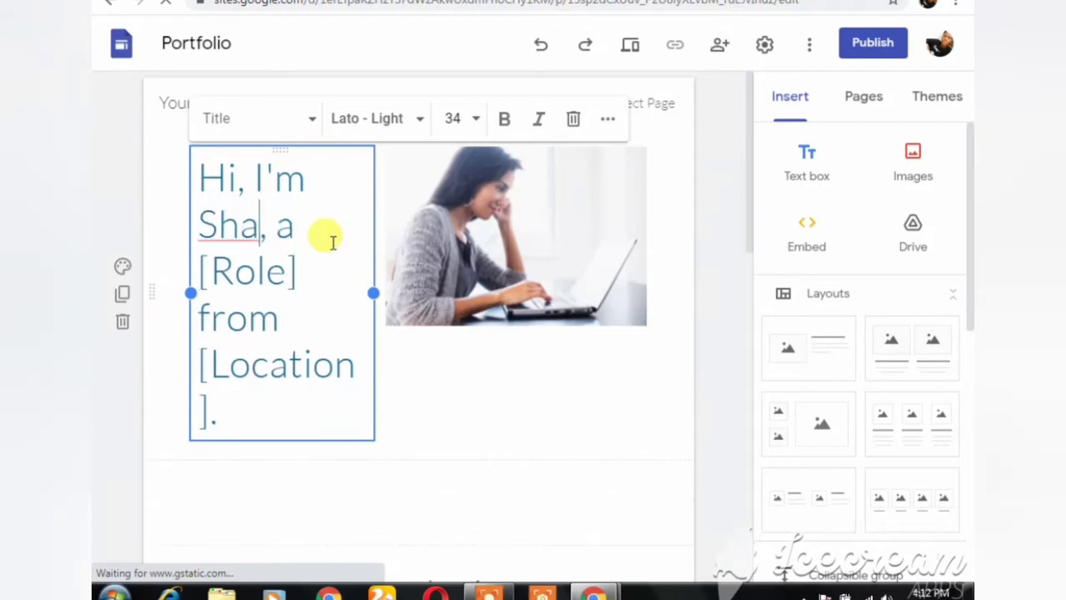
text(ro)
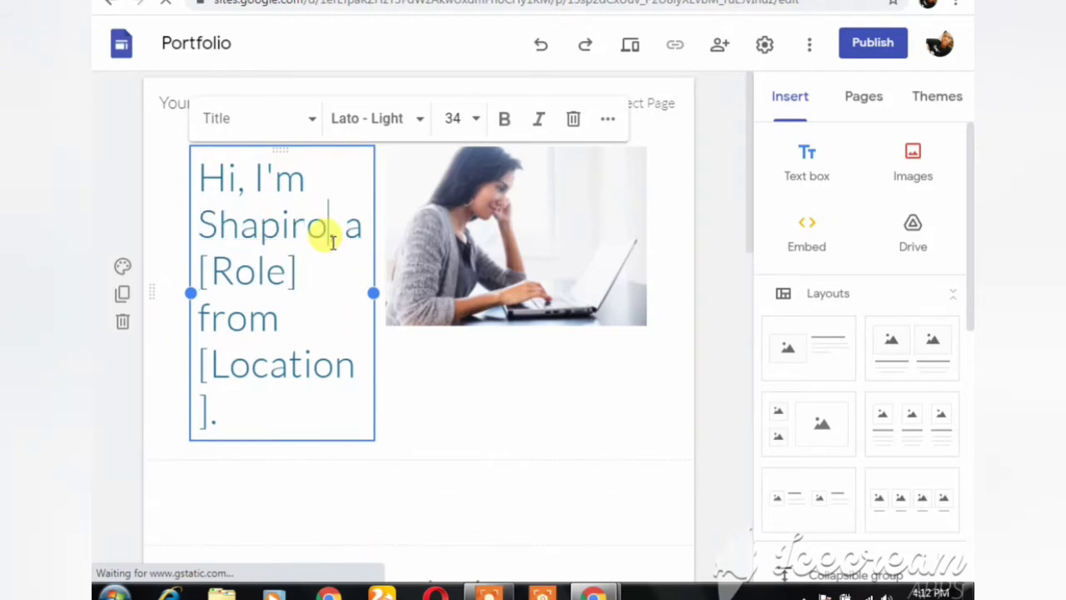
text( acid,)
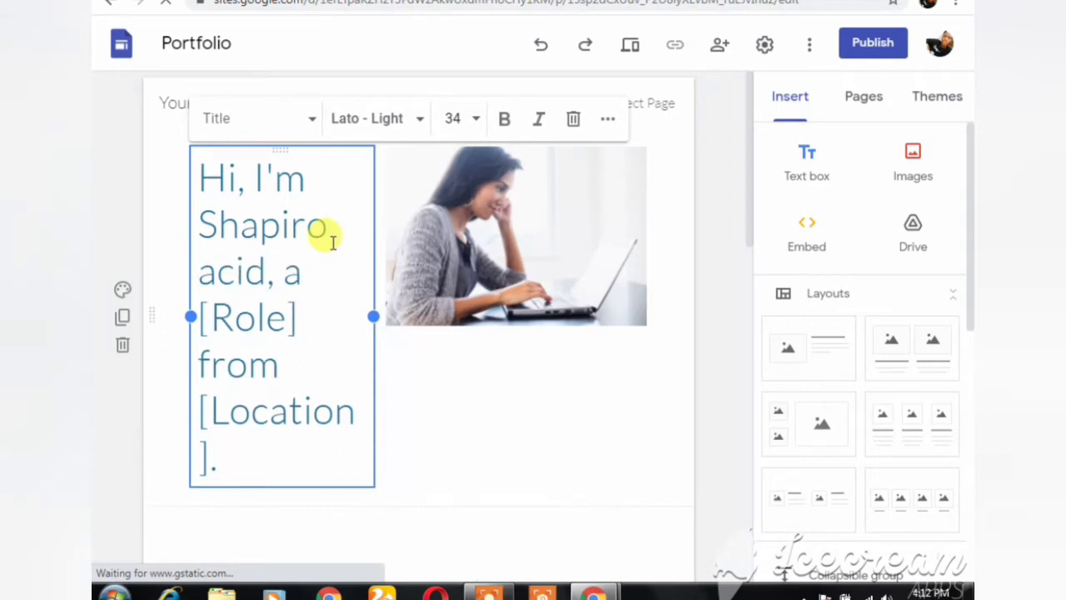
- Replace the [Role] placeholder in the home page title with "blog"
click(319, 303)
key(BackSpace)
key(BackSpace)
key(BackSpace)
key(BackSpace)
key(BackSpace)
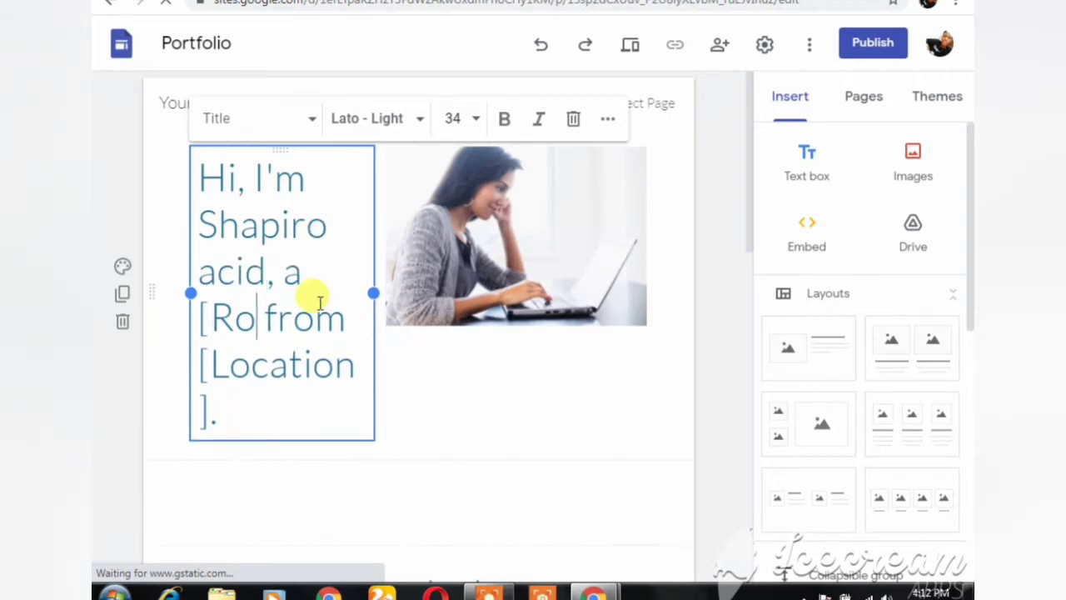
key(BackSpace)
text(bo)
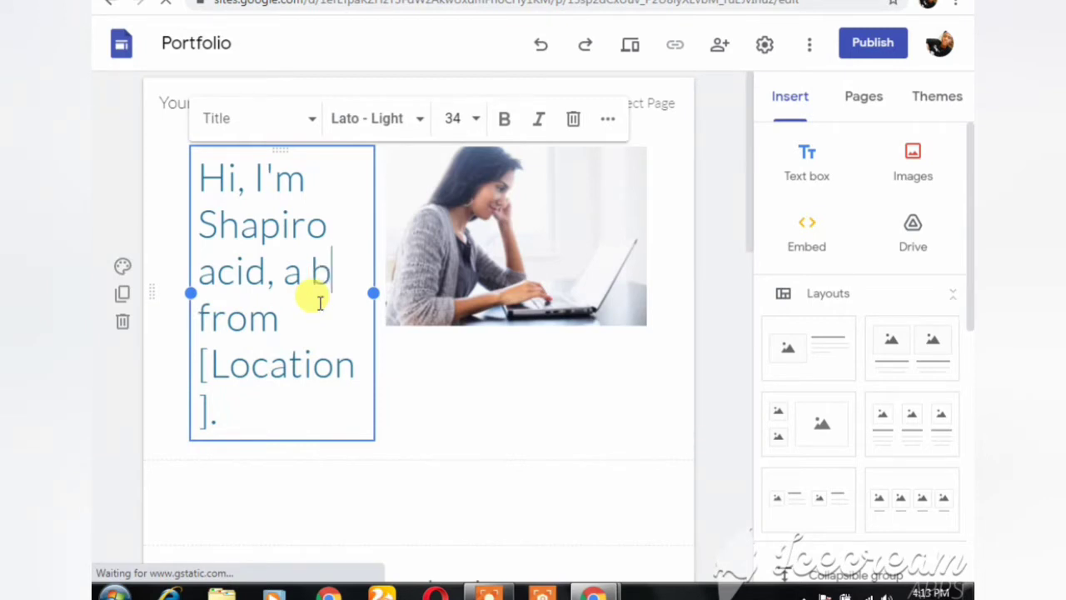
key(BackSpace)
text(log)
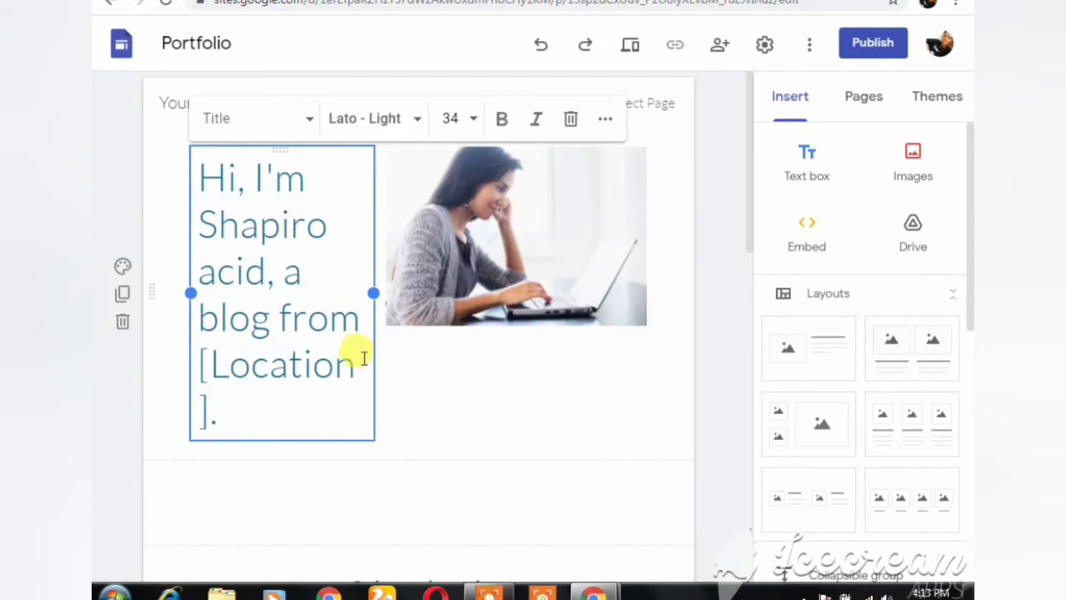
- Replace the [Location] placeholder in the home page title with "Ghana"
click(290, 395)
key(BackSpace)
key(BackSpace)
key(BackSpace)
key(BackSpace)
key(BackSpace)
key(BackSpace)
key(BackSpace)
key(BackSpace)
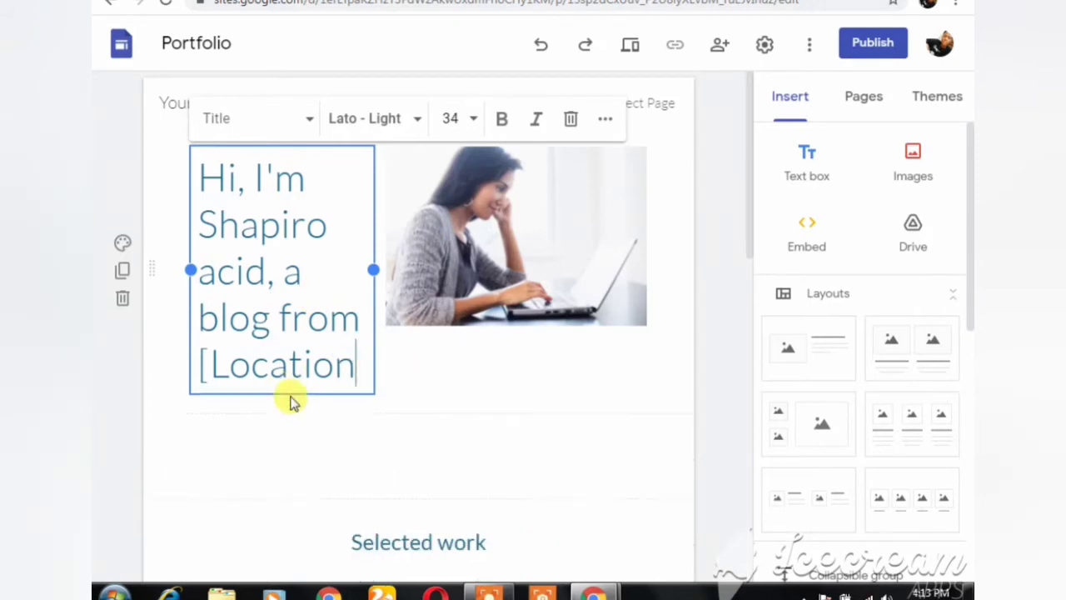
key(BackSpace)
key(BackSpace)
key(BackSpace)
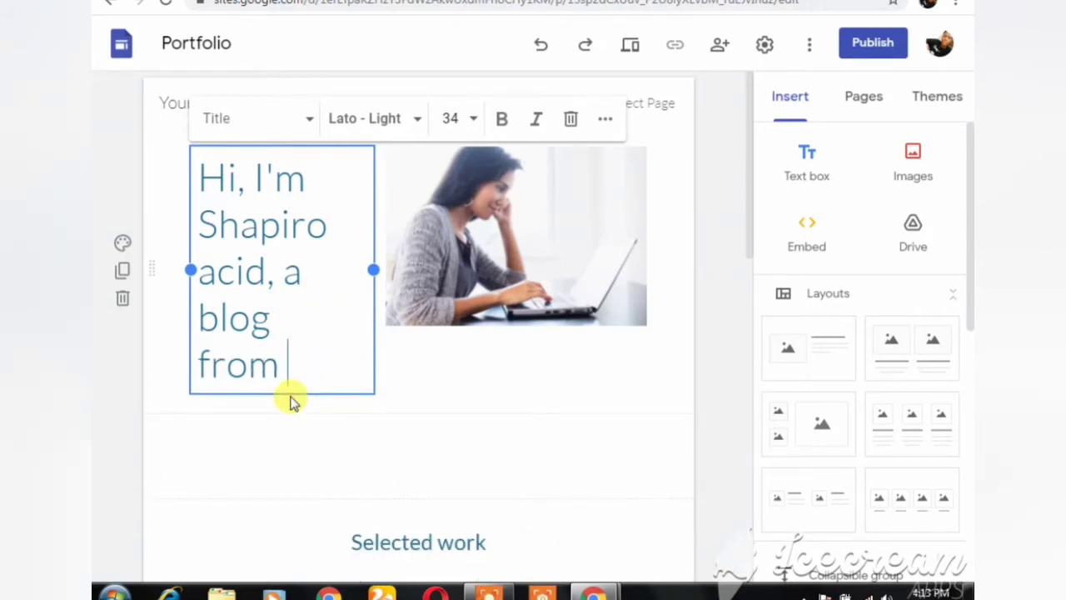
text(G)
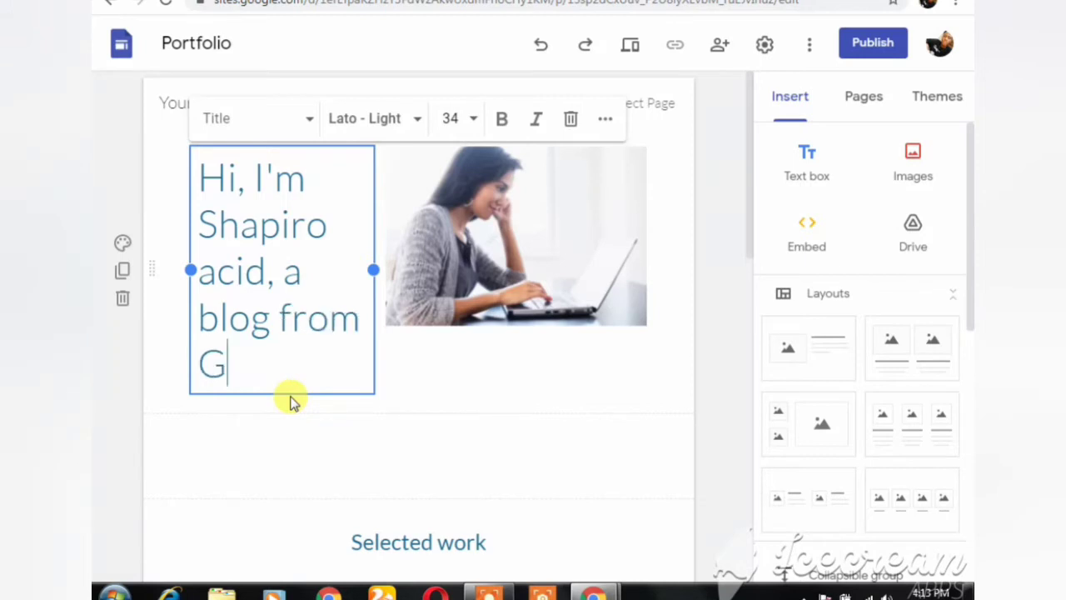
text(ha)
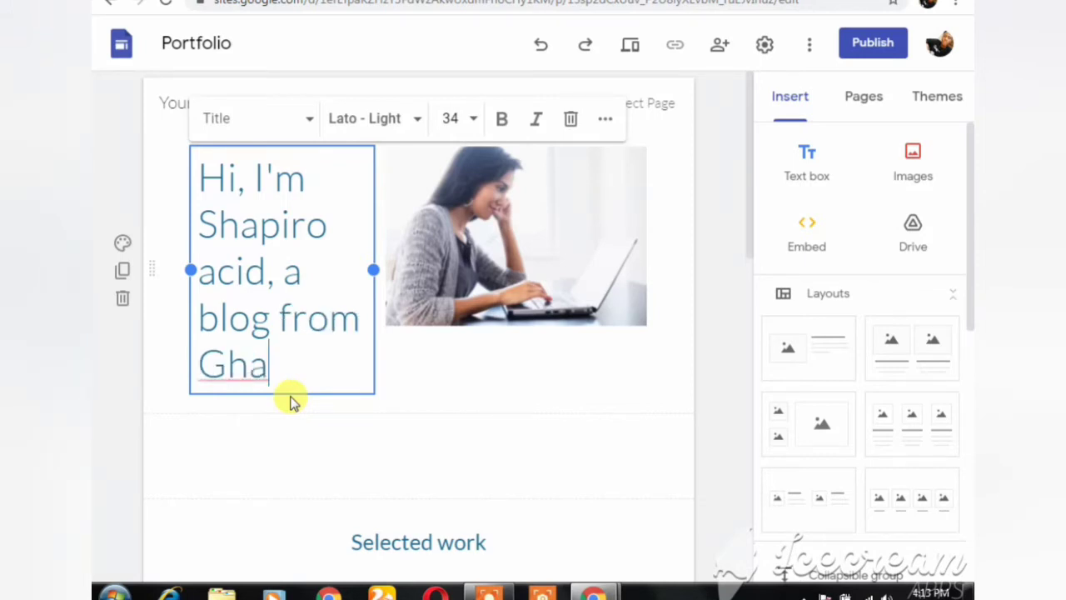
text(na)
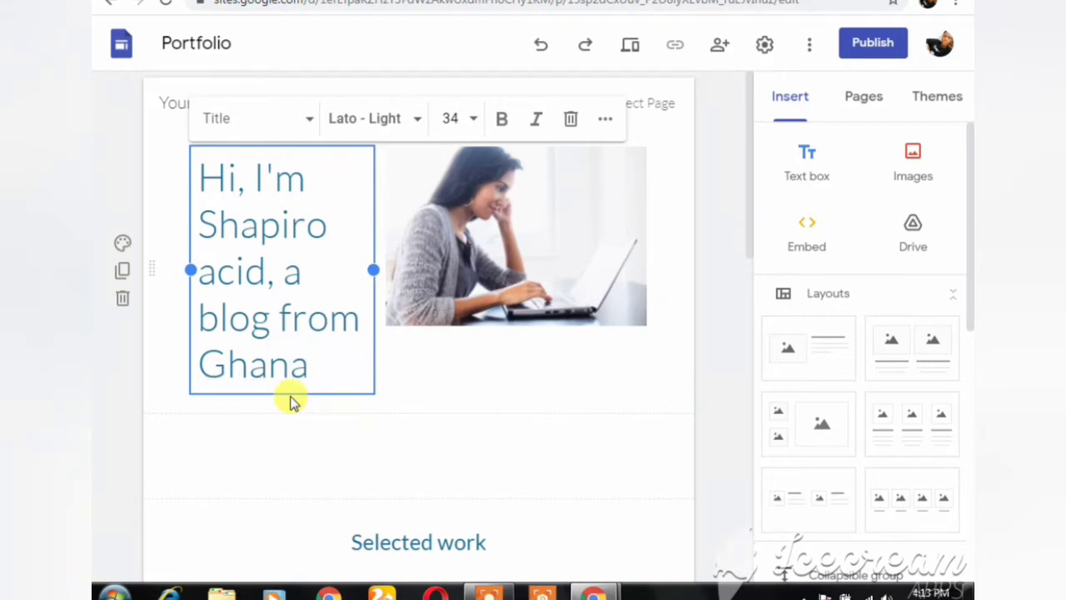
- Examine the replacement options for the photo beside the title and the Selected work section below it
click(539, 214)
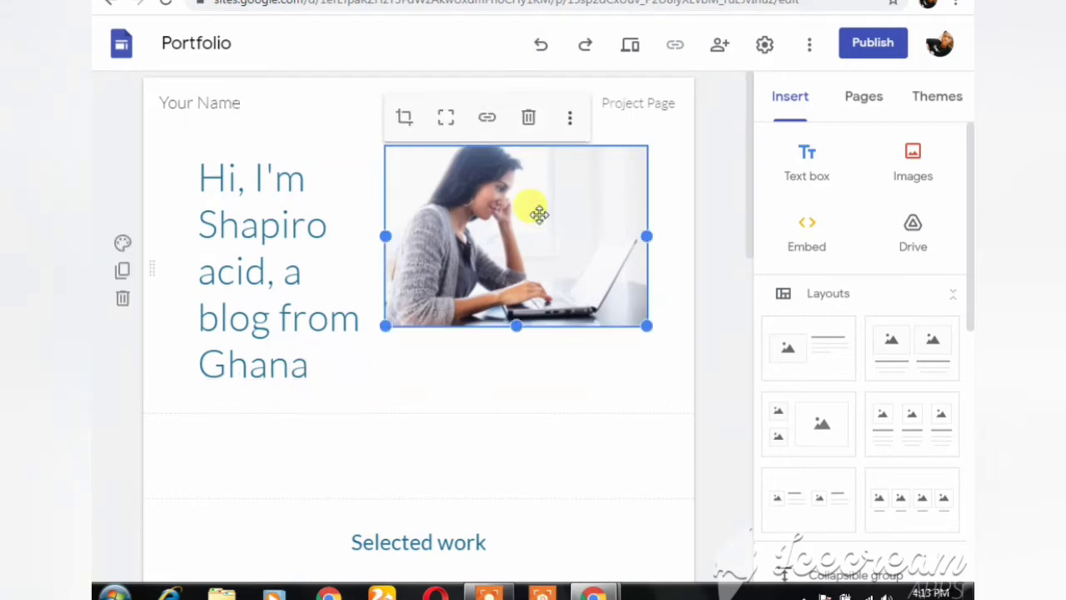
click(570, 125)
mouse_move(573, 131)
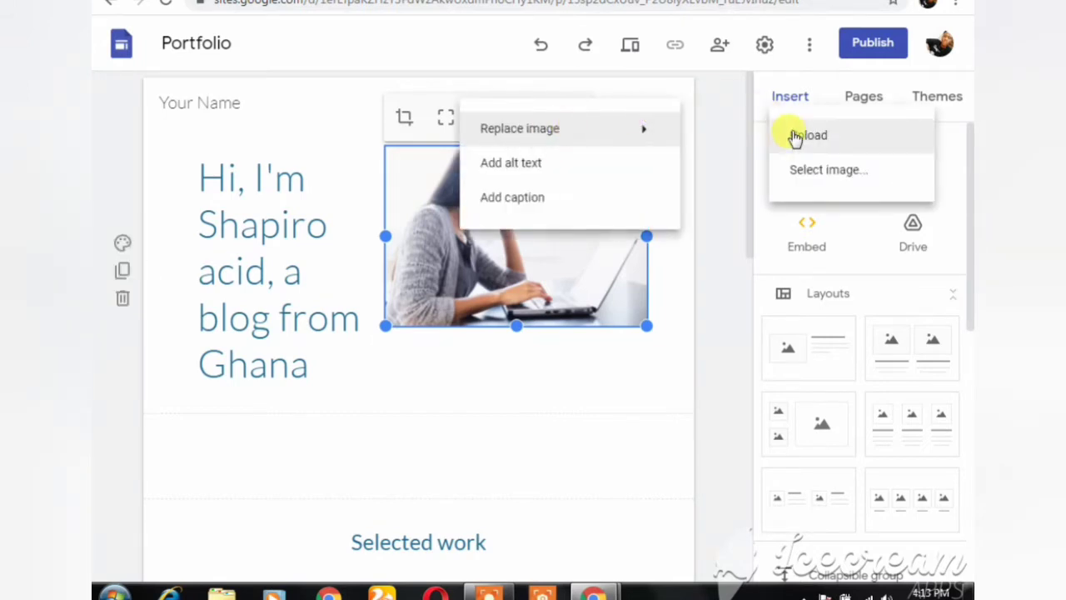
click(572, 365)
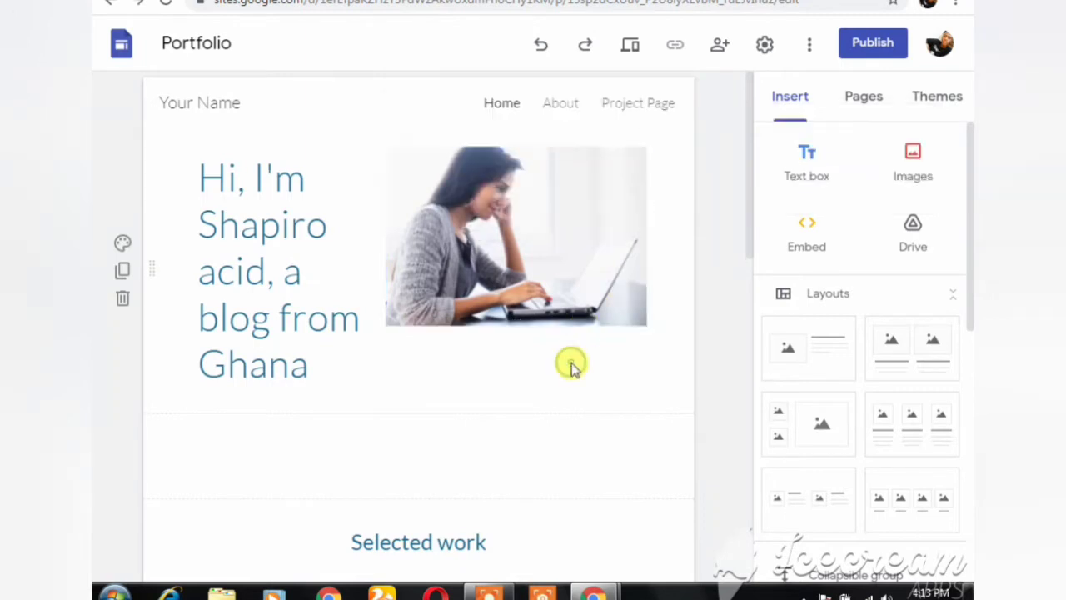
scroll(571, 364, down, 2)
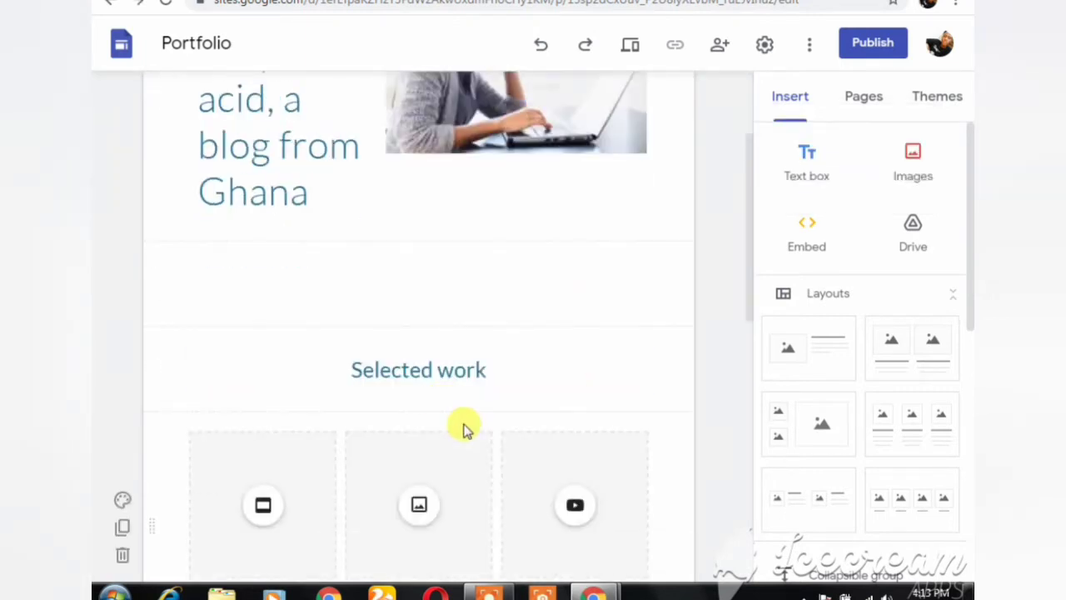
scroll(464, 429, down, 1)
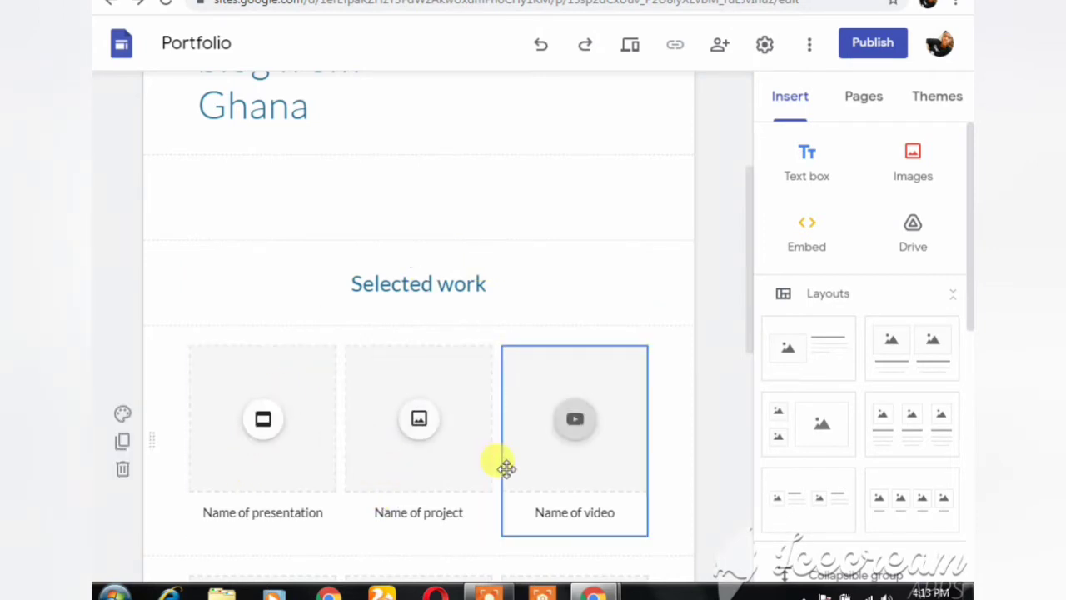
scroll(526, 487, up, 3)
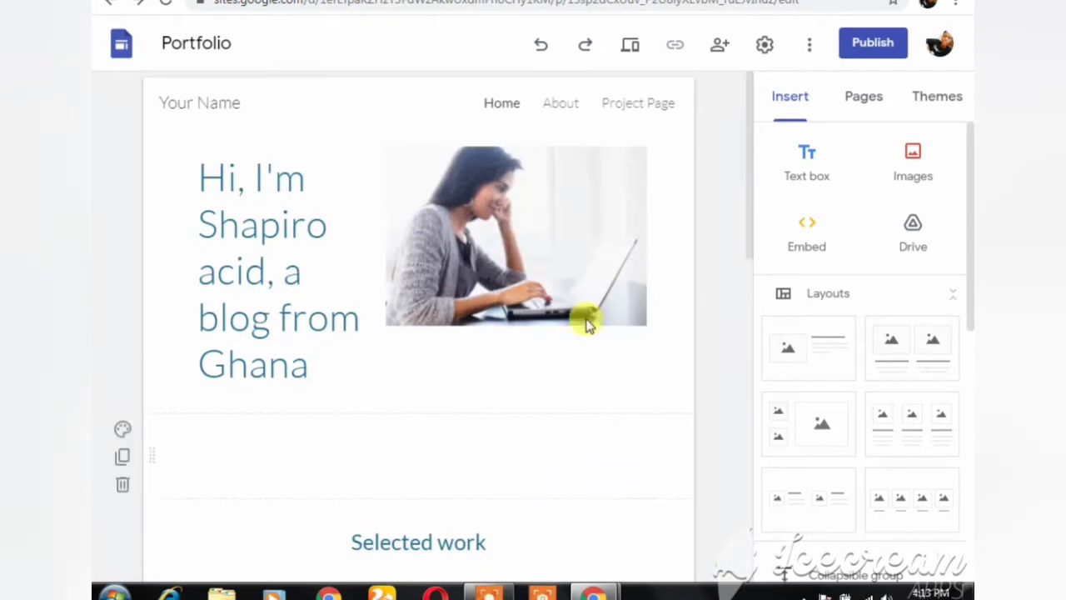
- Try to replace the photo beside the home page title with an uploaded image
click(597, 266)
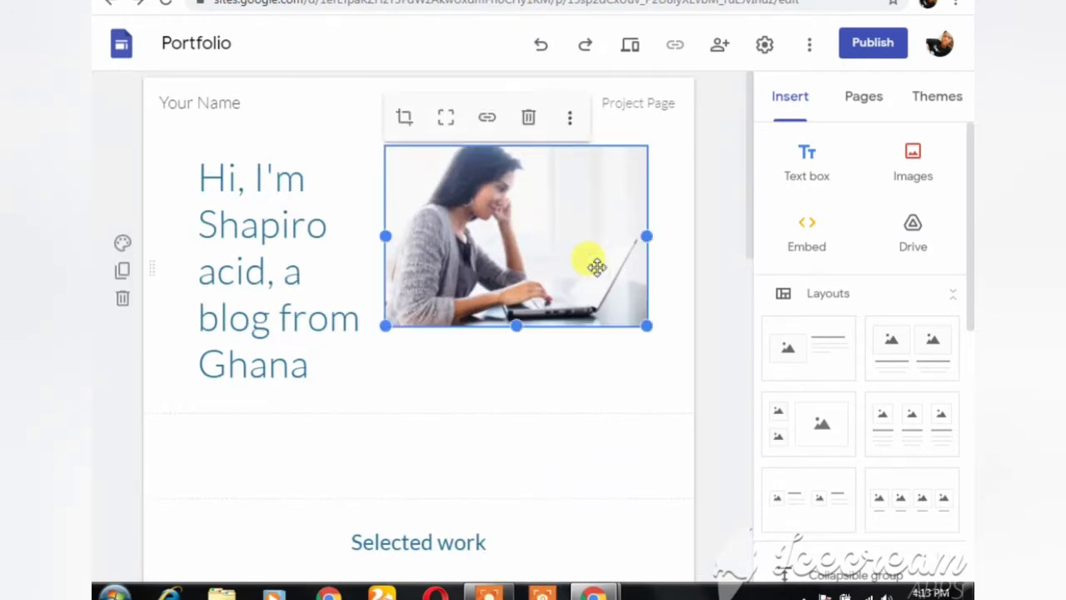
click(570, 119)
mouse_move(571, 126)
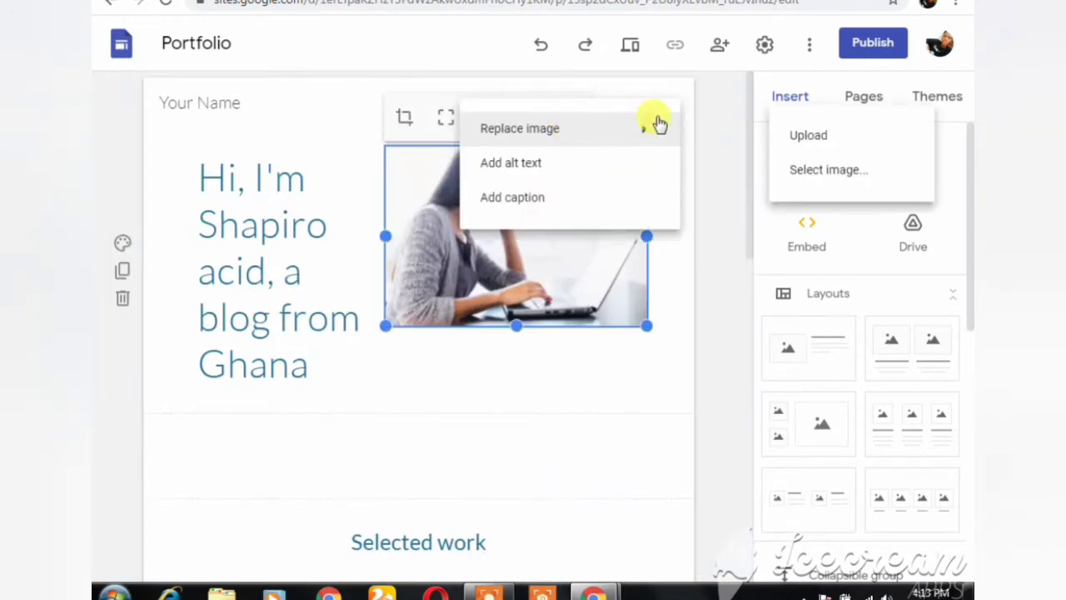
mouse_move(649, 128)
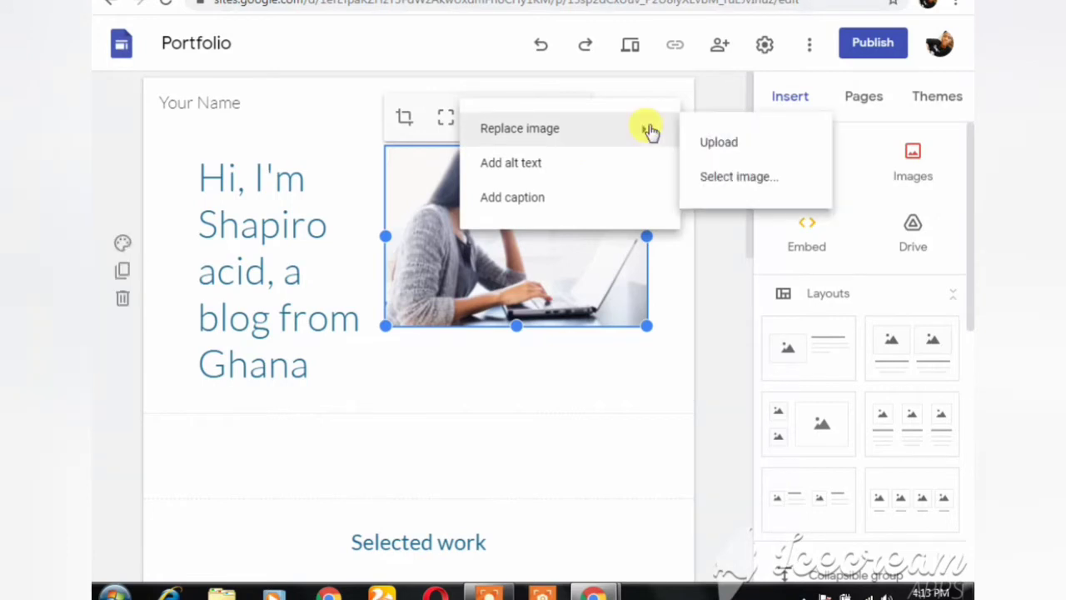
click(709, 139)
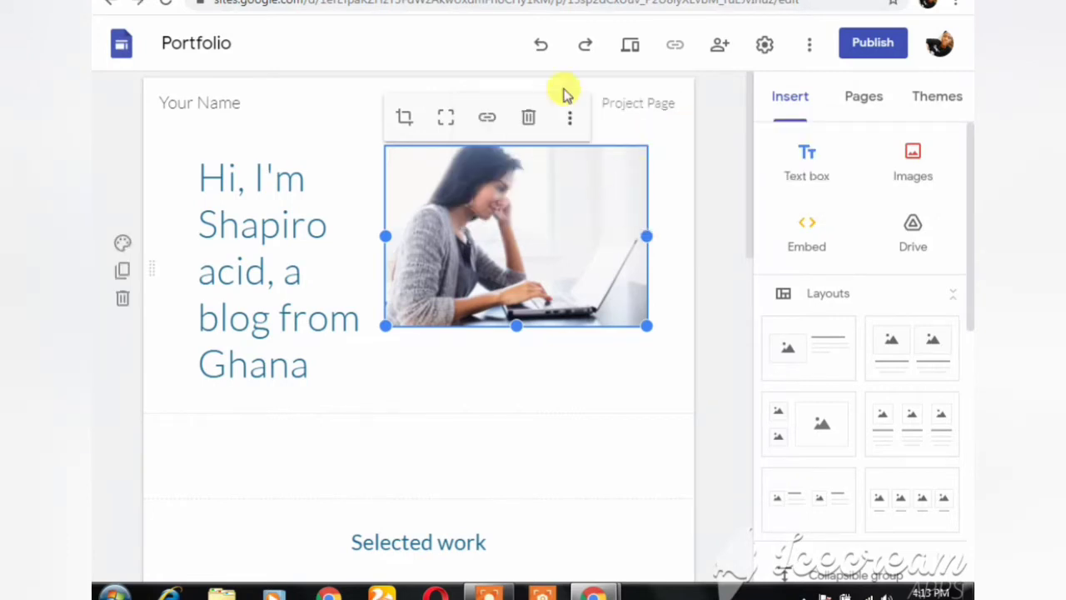
click(573, 121)
mouse_move(574, 124)
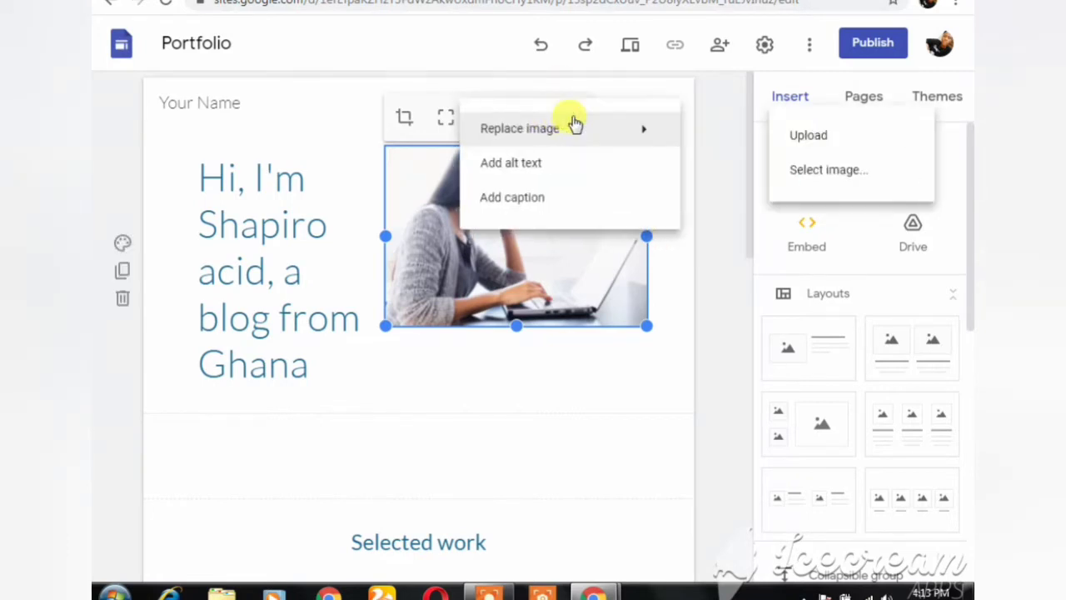
click(794, 125)
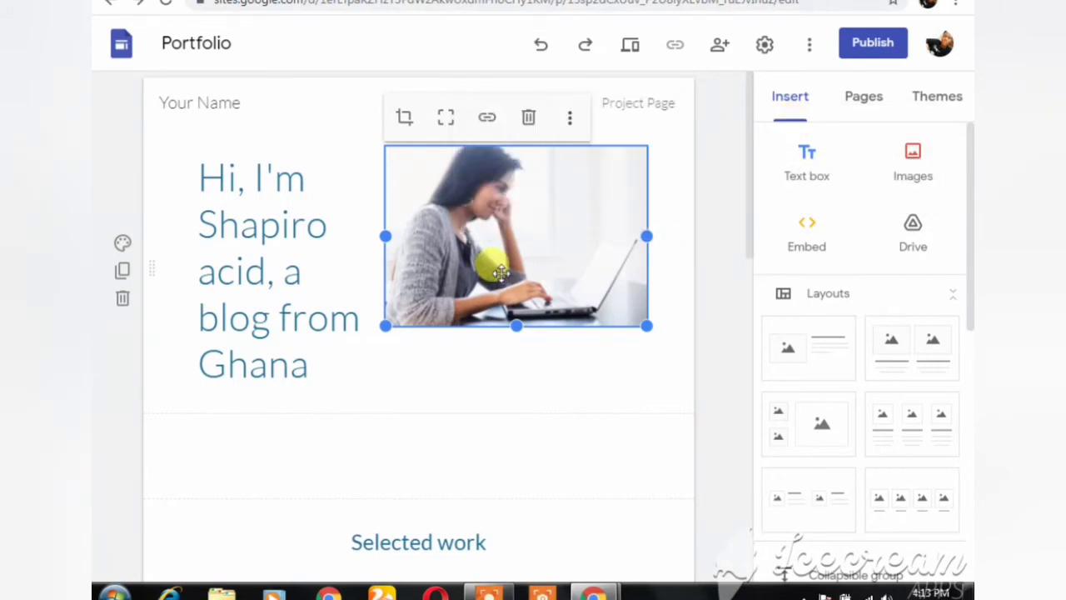
scroll(500, 273, down, 3)
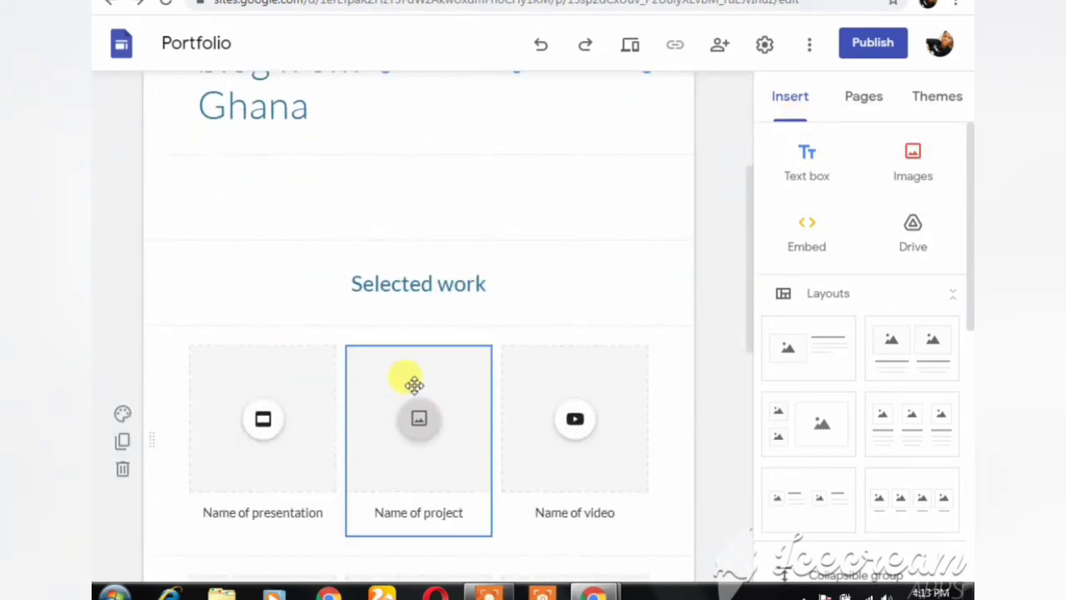
scroll(412, 382, down, 2)
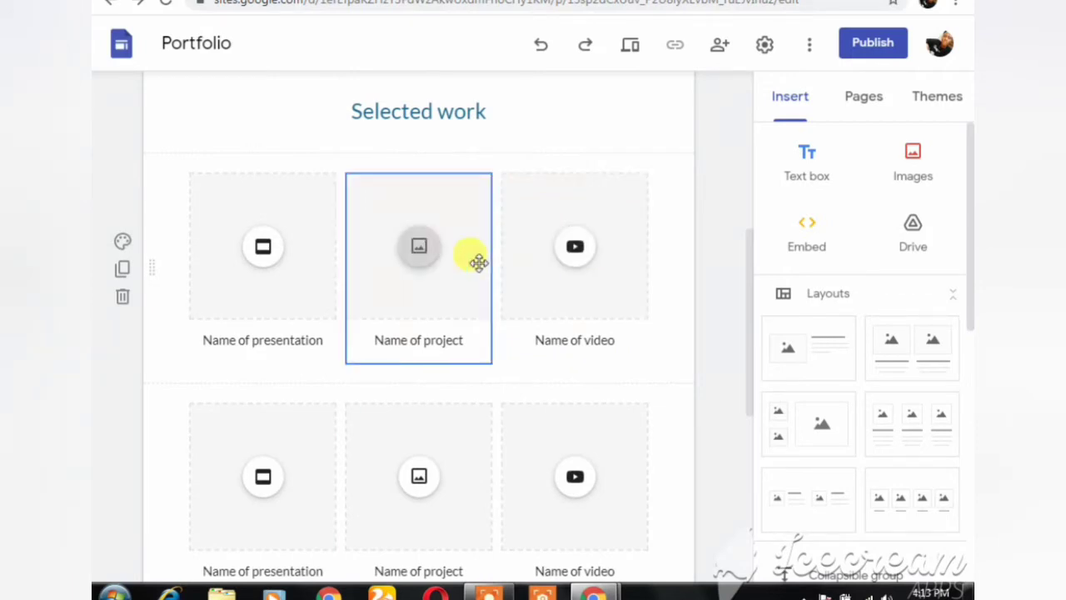
- Return to the Sites home page, start a new site from the gallery's Project template and dismiss the custom theme message
click(110, 5)
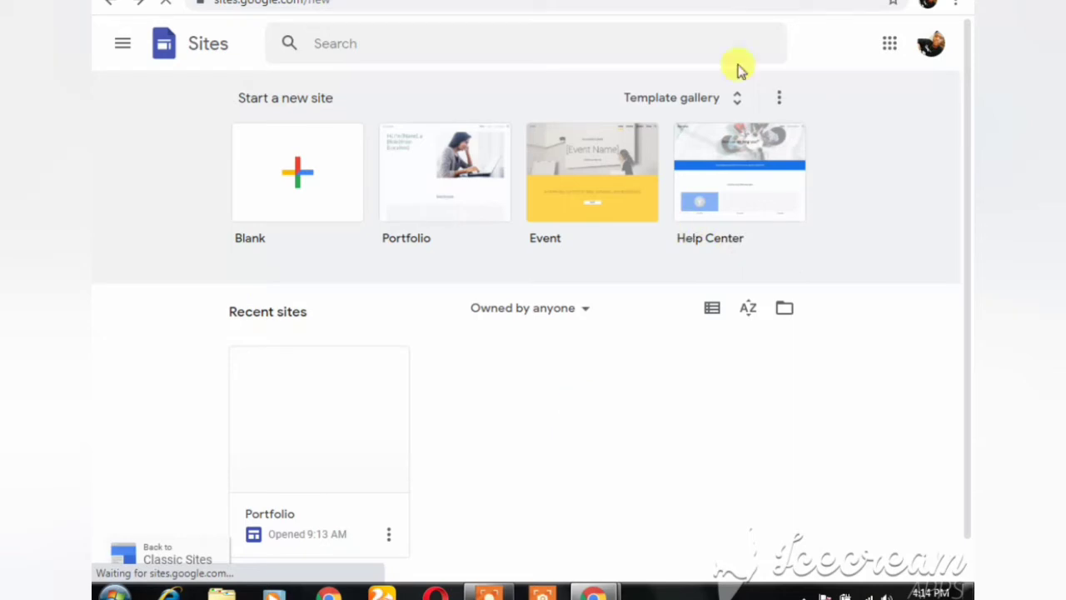
scroll(705, 268, down, 1)
scroll(704, 268, up, 1)
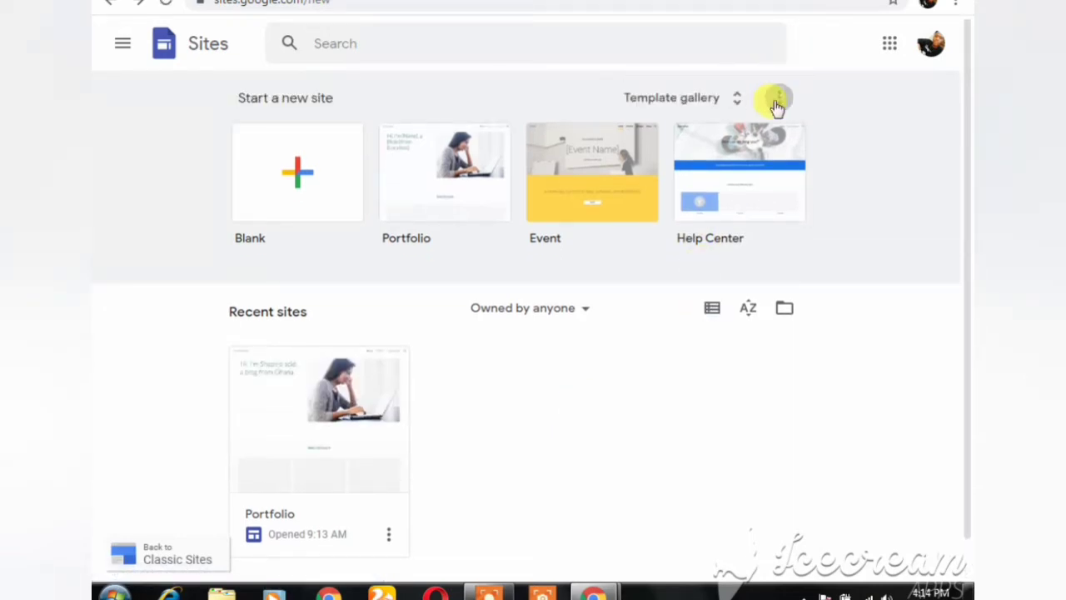
click(741, 106)
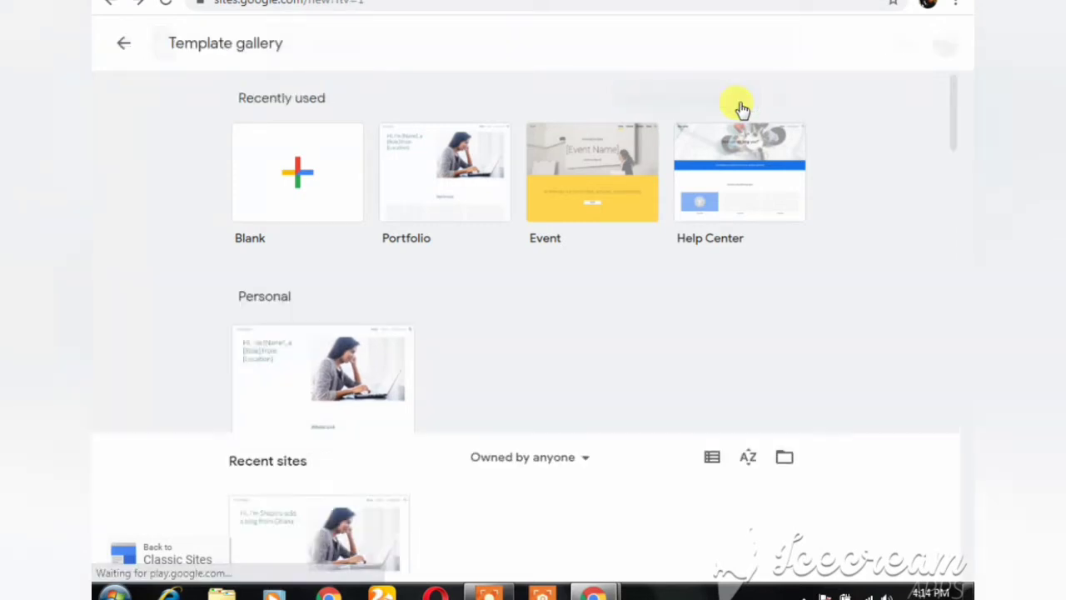
scroll(648, 242, down, 2)
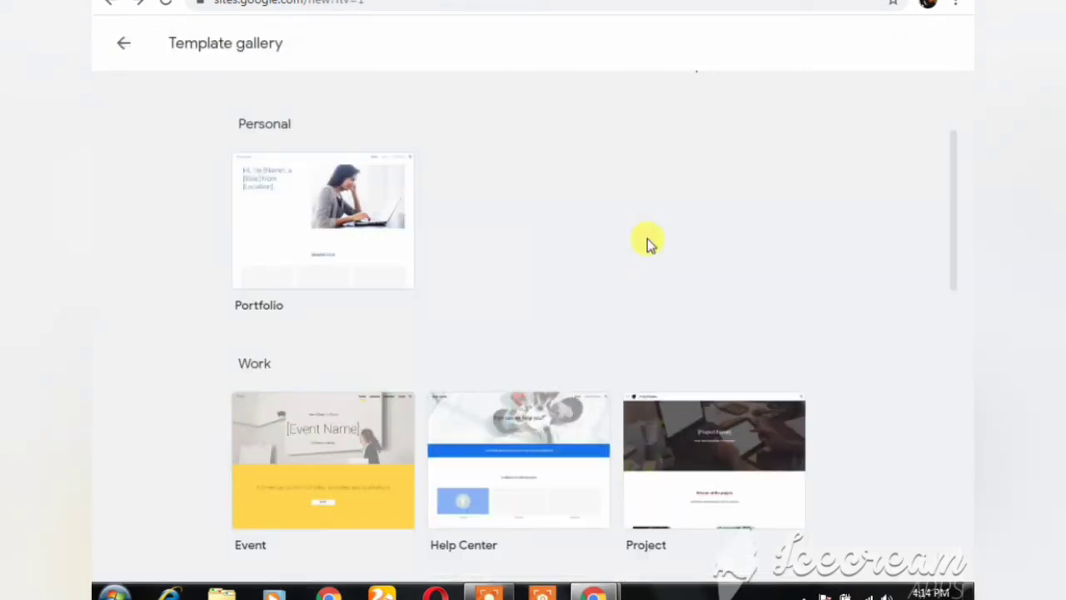
scroll(647, 242, down, 2)
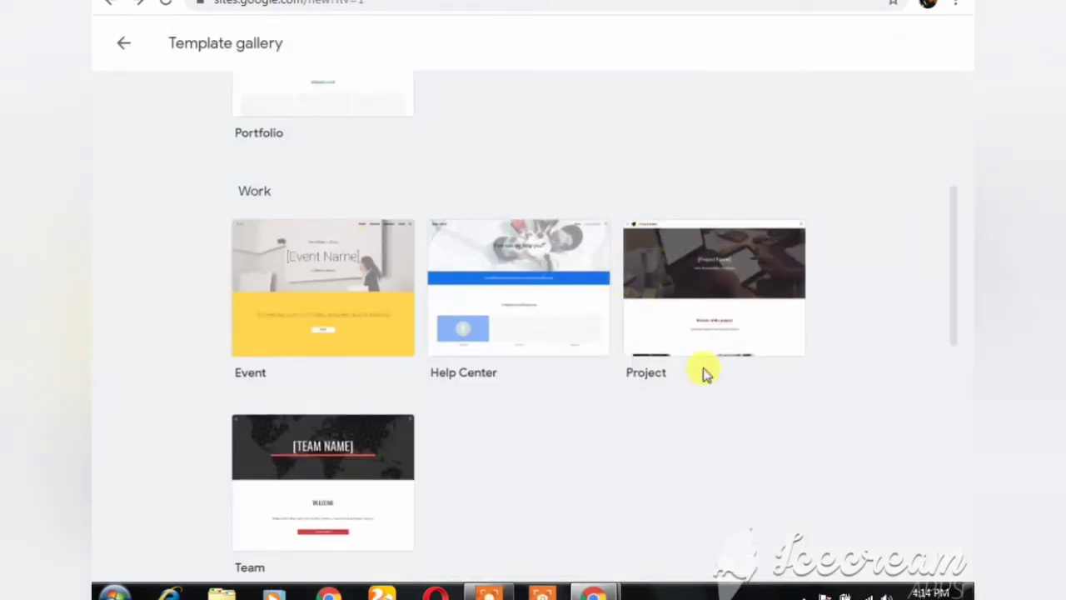
click(727, 300)
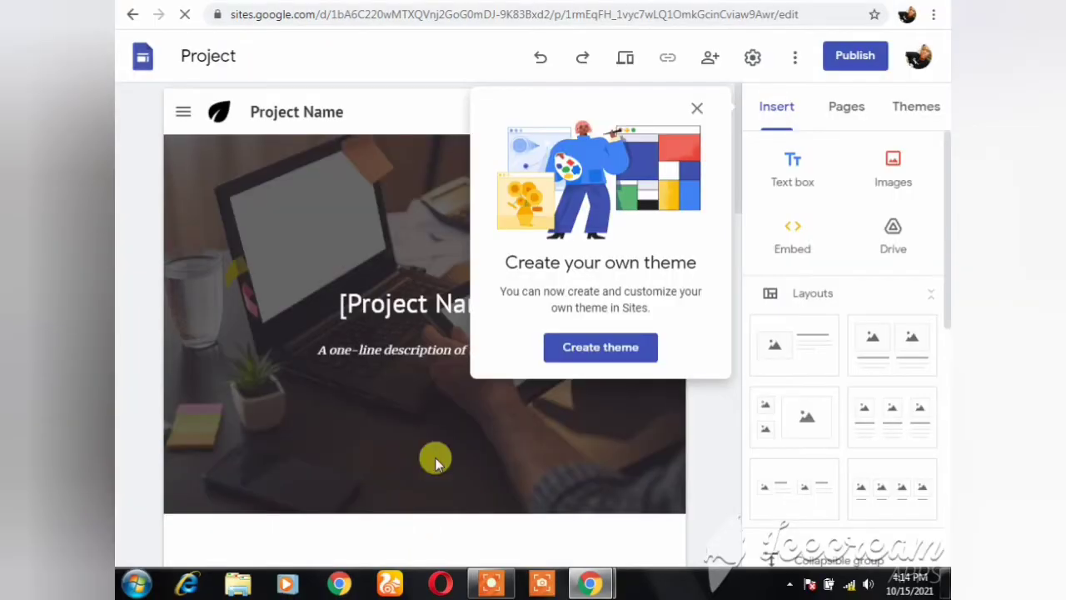
click(698, 110)
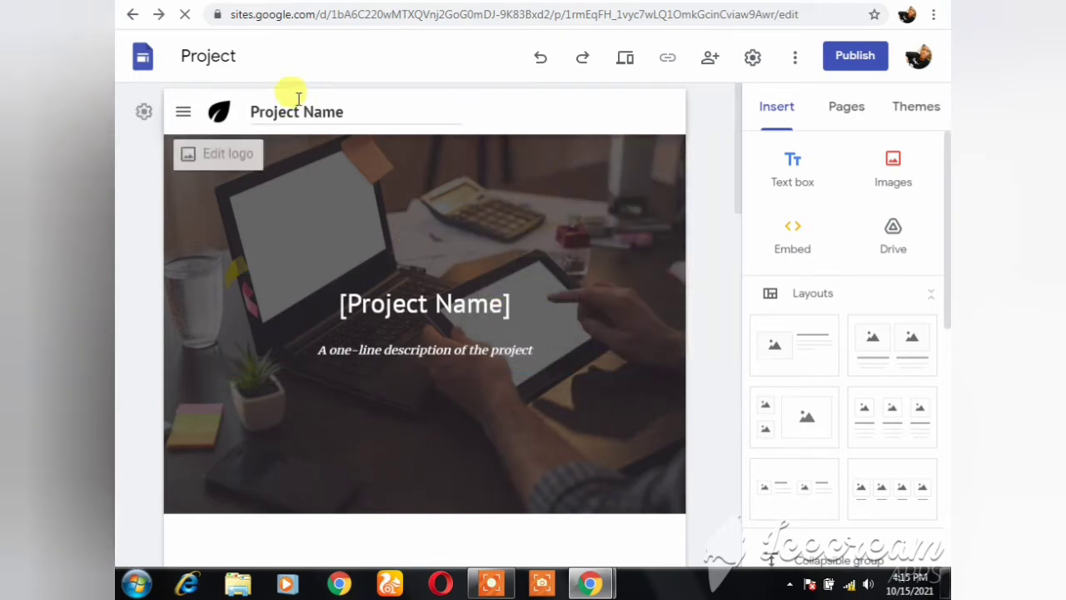
- Replace the site name in the page header with "Covid 19 update"
click(353, 113)
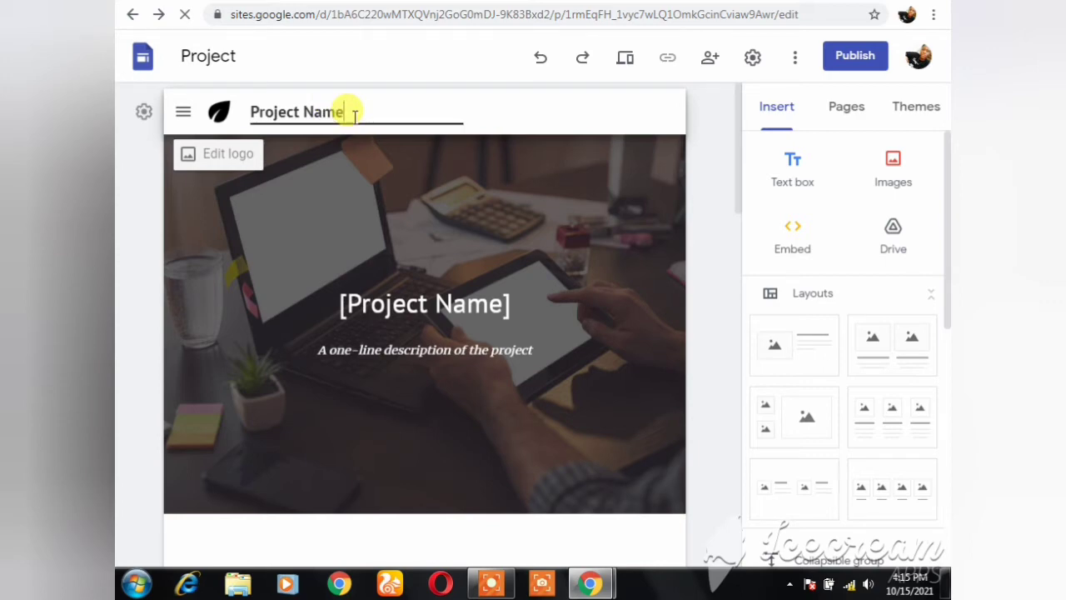
key(ctrl+a)
key(BackSpace)
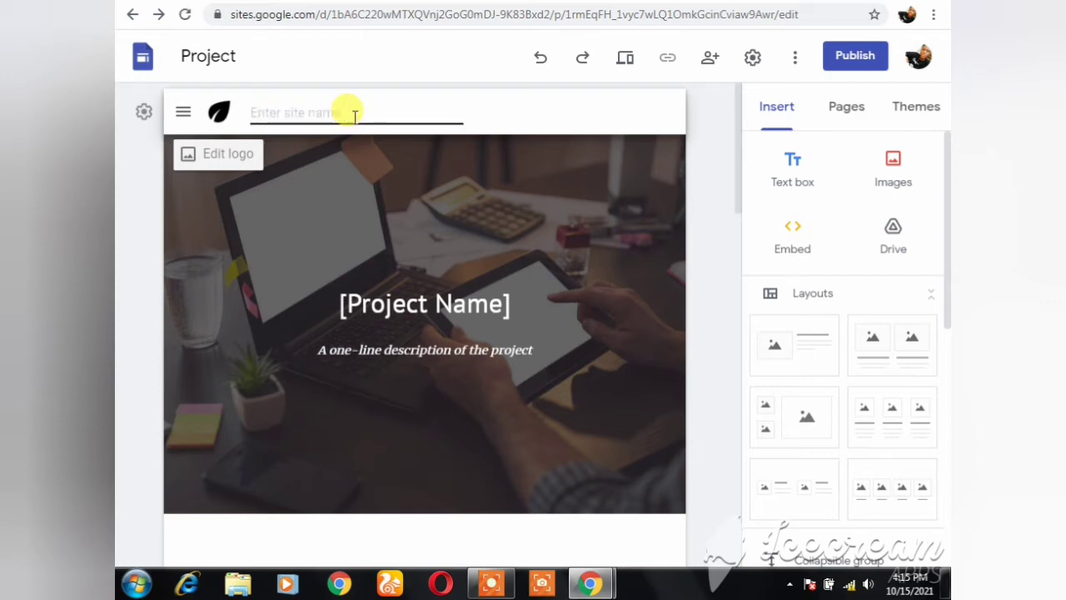
text(The)
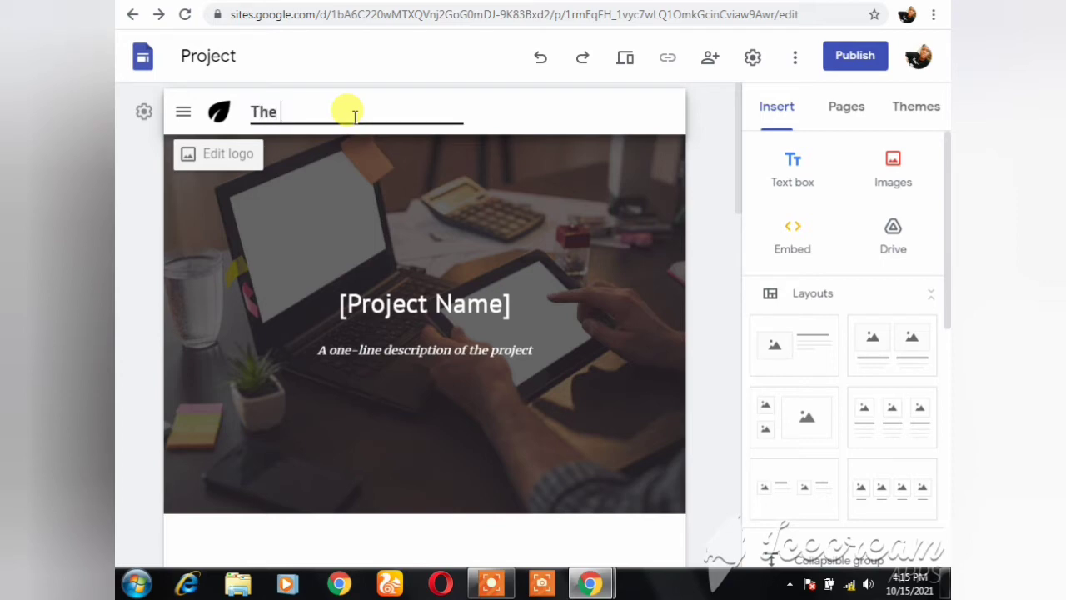
key(BackSpace)
key(BackSpace)
key(BackSpace)
key(BackSpace)
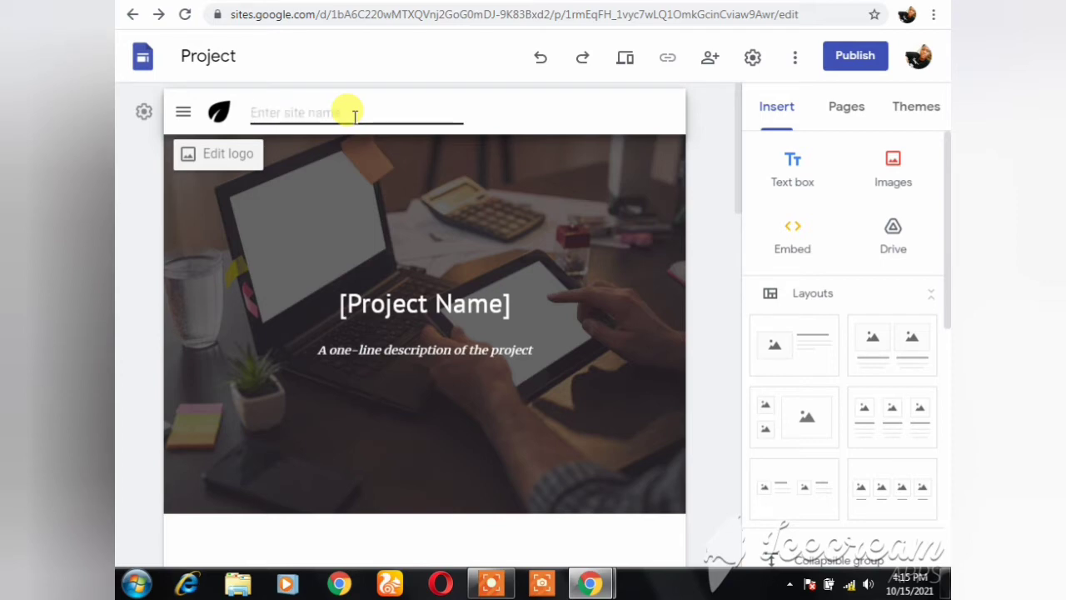
text(C)
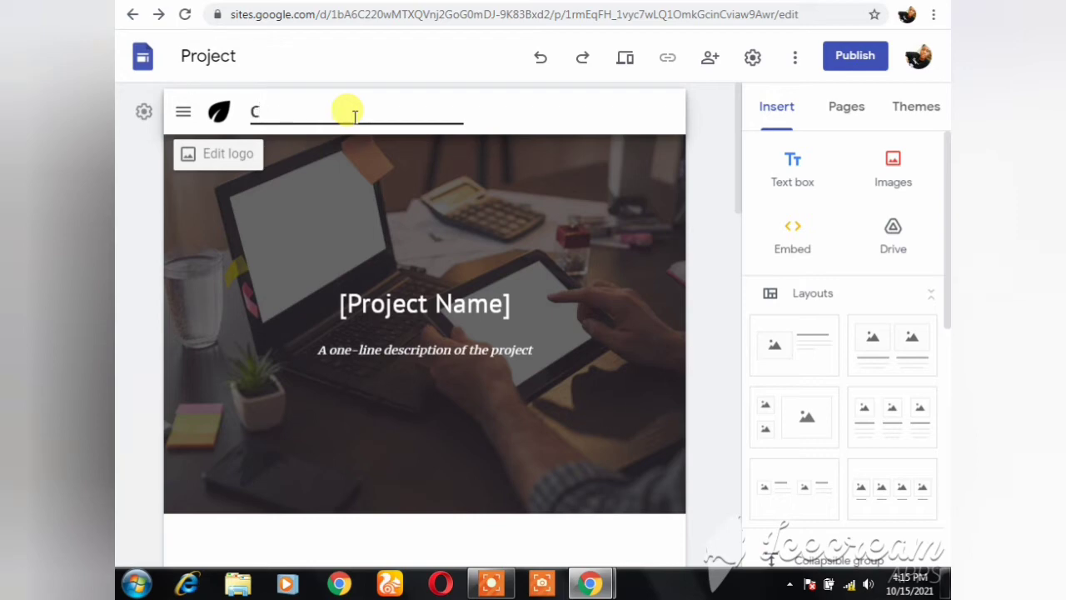
text(ovid 19 u)
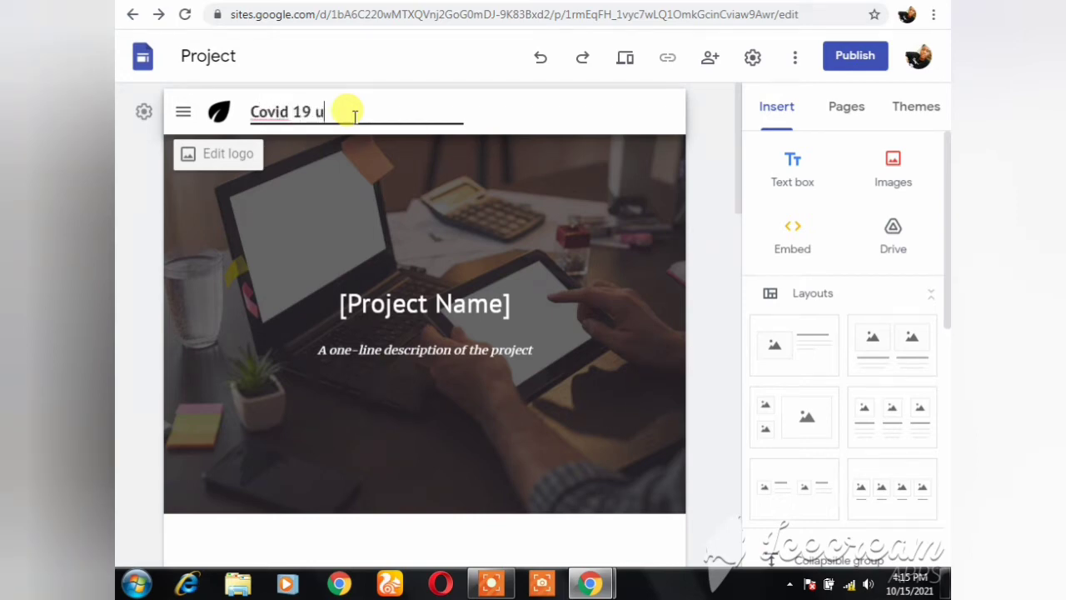
text(pdate)
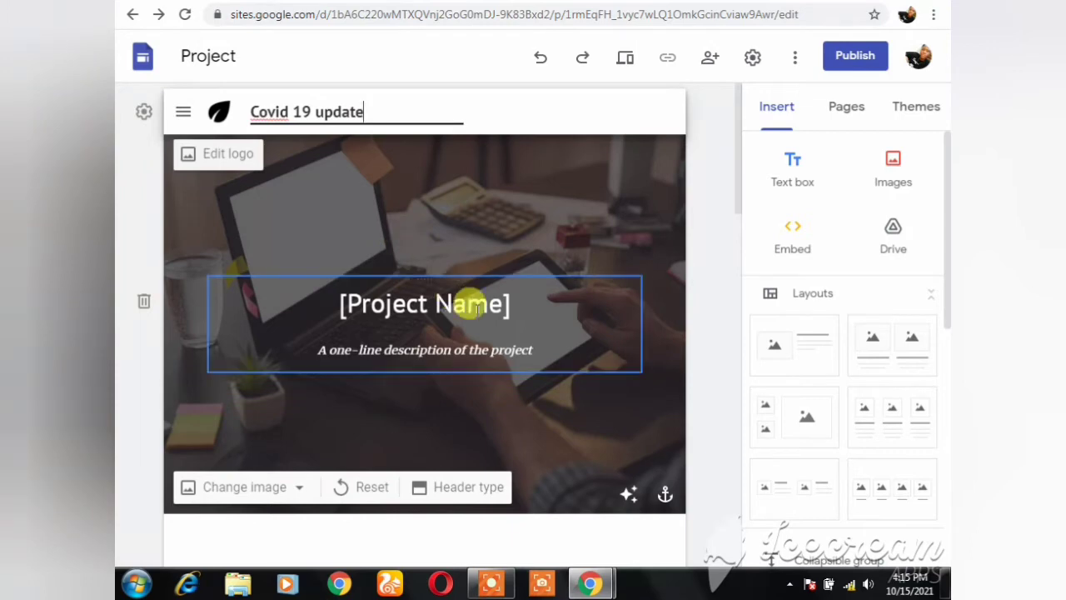
- Replace the [Project Name] heading on the header image with "COVID 19 UPDATE"
click(492, 304)
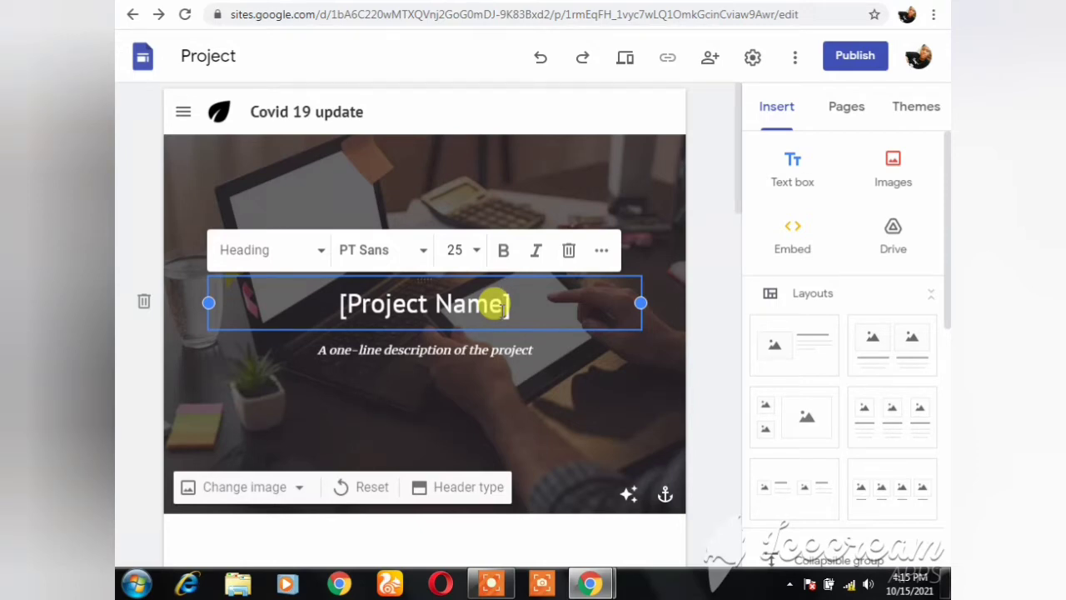
key(Delete)
key(BackSpace)
key(BackSpace)
key(BackSpace)
key(BackSpace)
key(BackSpace)
key(BackSpace)
key(BackSpace)
key(BackSpace)
key(BackSpace)
key(BackSpace)
key(BackSpace)
key(BackSpace)
key(BackSpace)
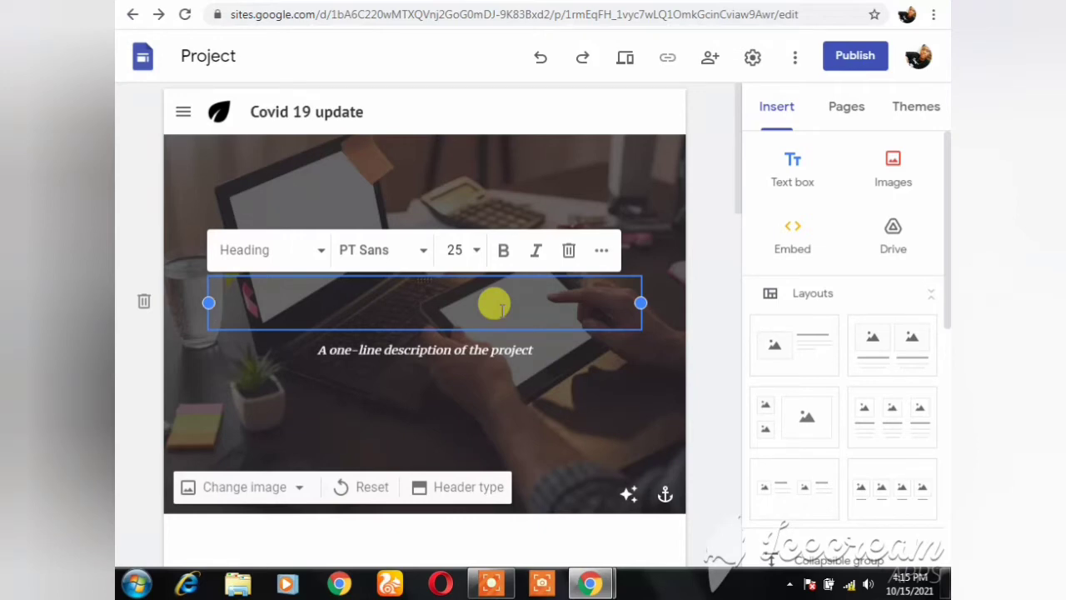
text(C)
key(BackSpace)
text(COVID )
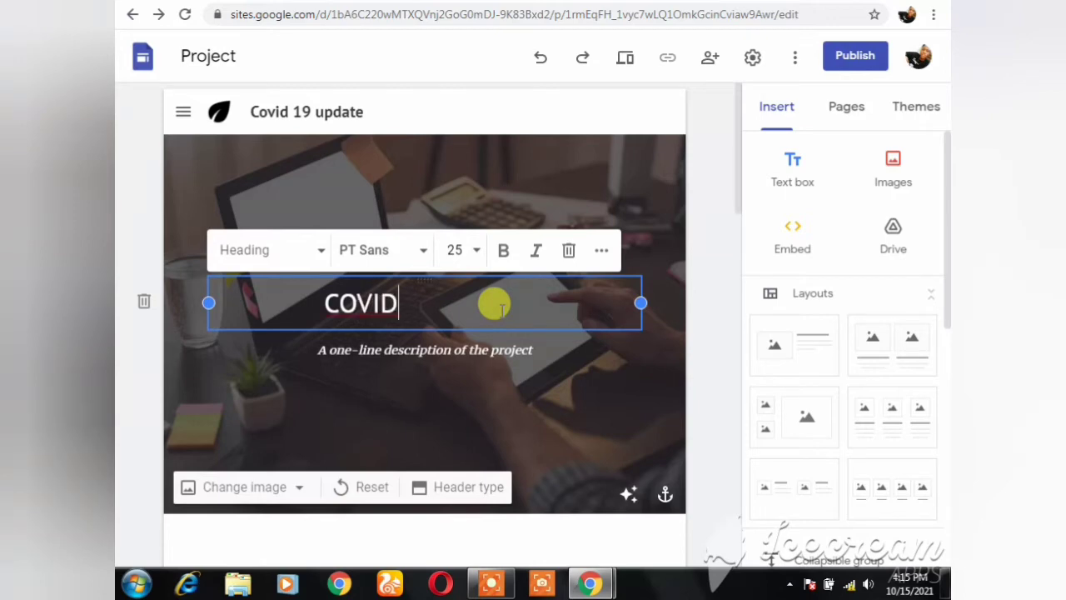
text(19 UP)
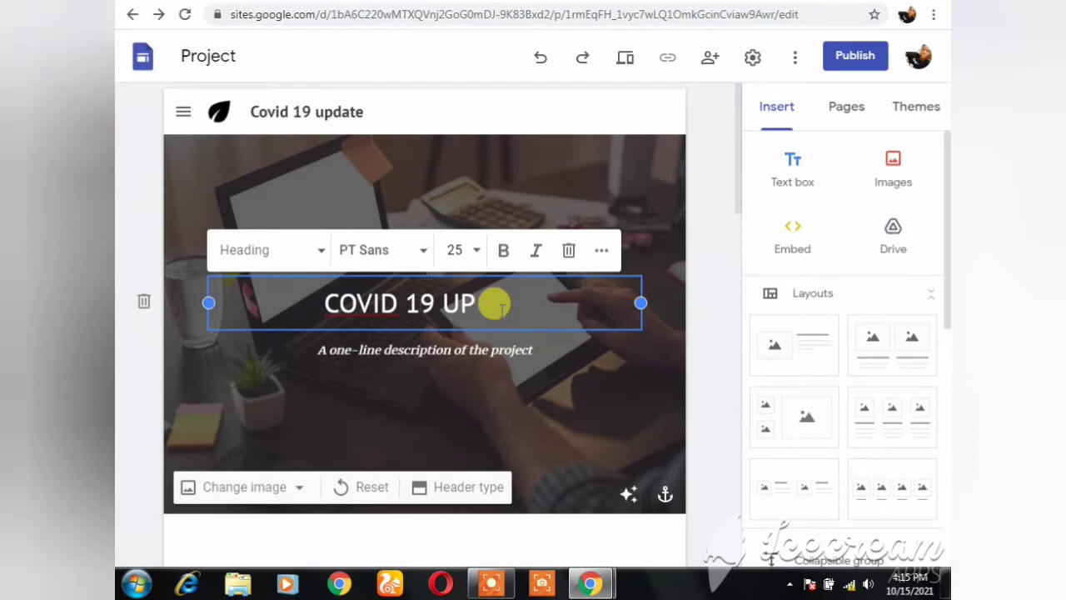
text(DATE)
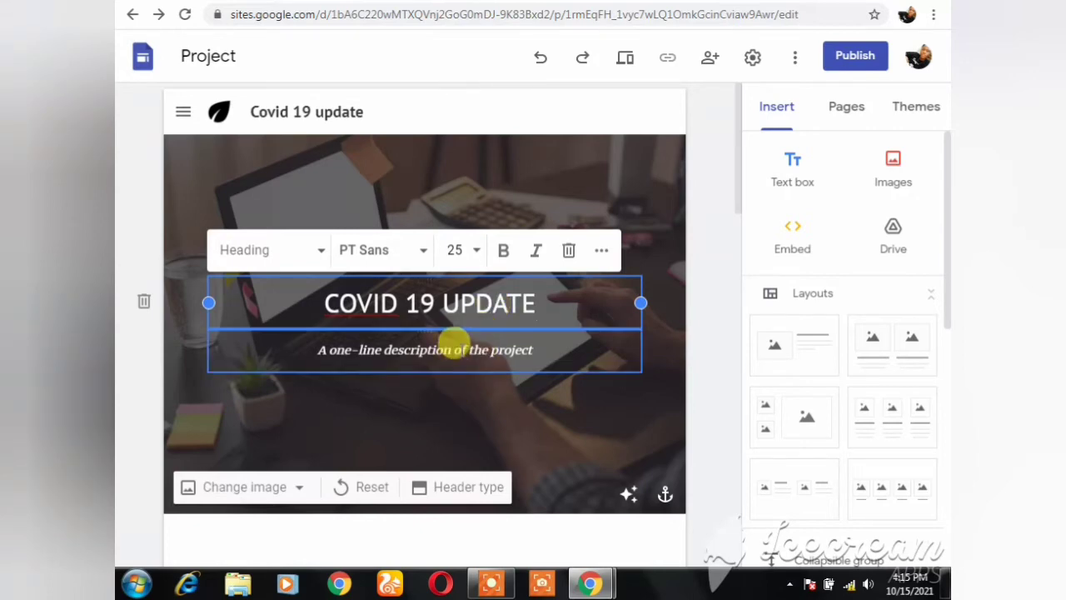
- Delete the characters "tion o" from the one-line project description below the heading
click(454, 344)
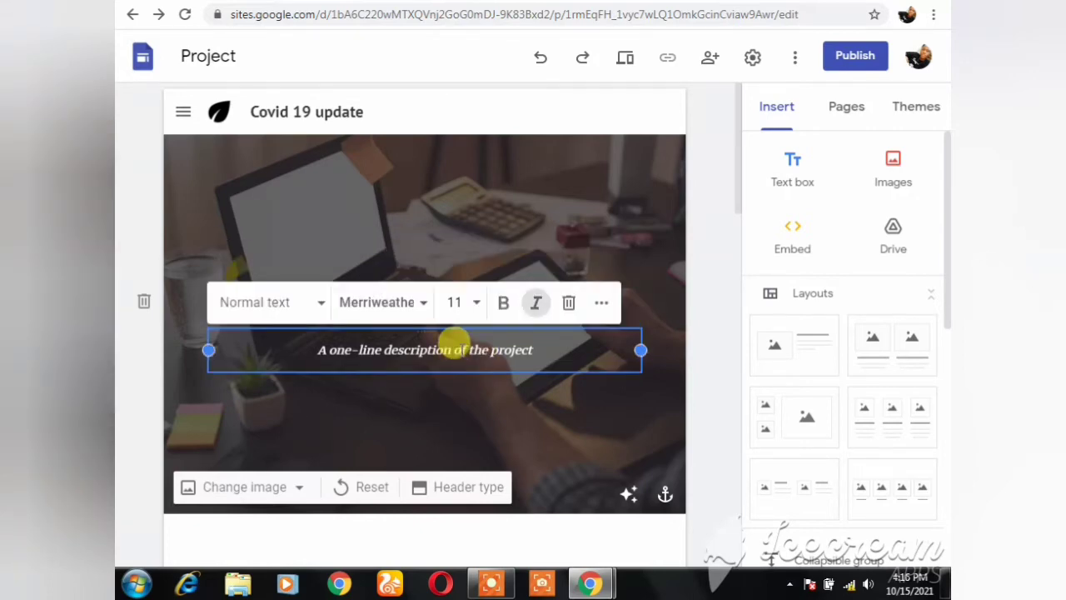
key(BackSpace)
key(BackSpace)
key(BackSpace)
key(BackSpace)
key(BackSpace)
key(BackSpace)
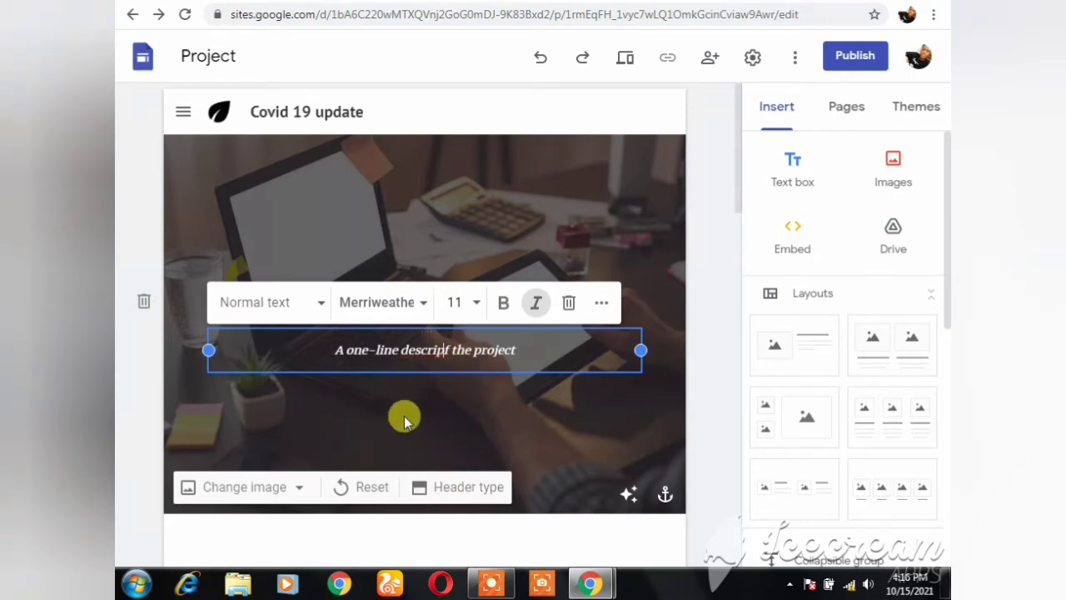
- Change the project mission heading to "Mission of our blog", keeping the current Windows color scheme and turning off its performance message
scroll(414, 443, down, 3)
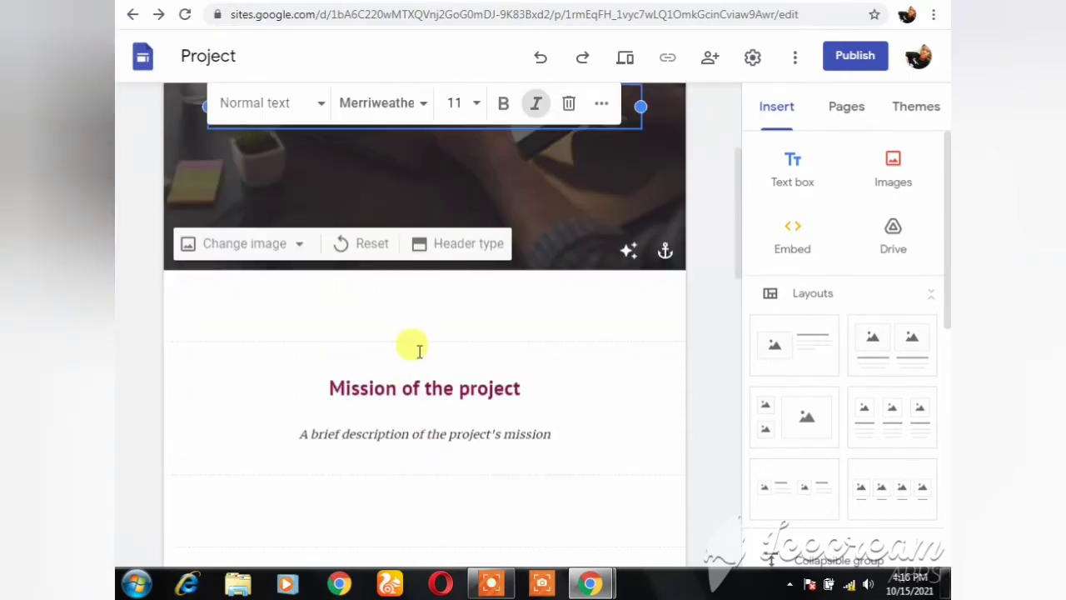
double_click(510, 389)
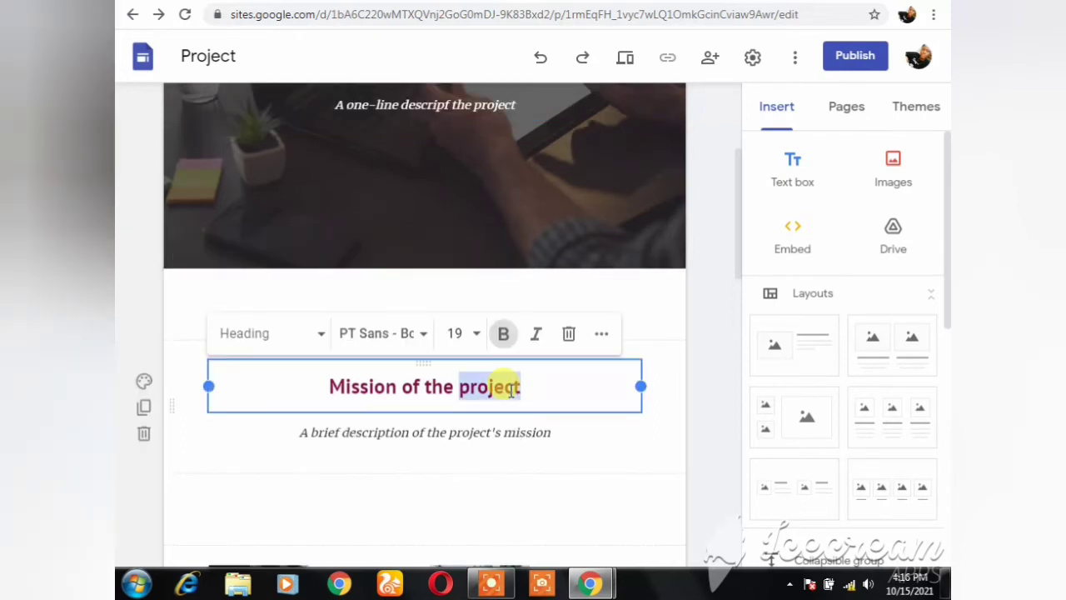
key(BackSpace)
key(BackSpace)
key(BackSpace)
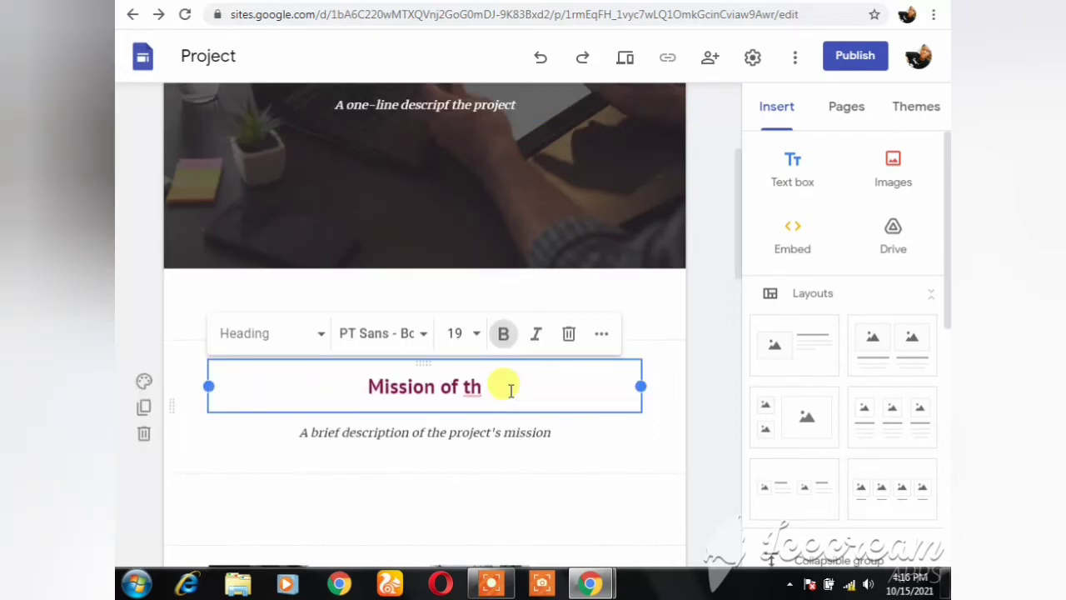
key(BackSpace)
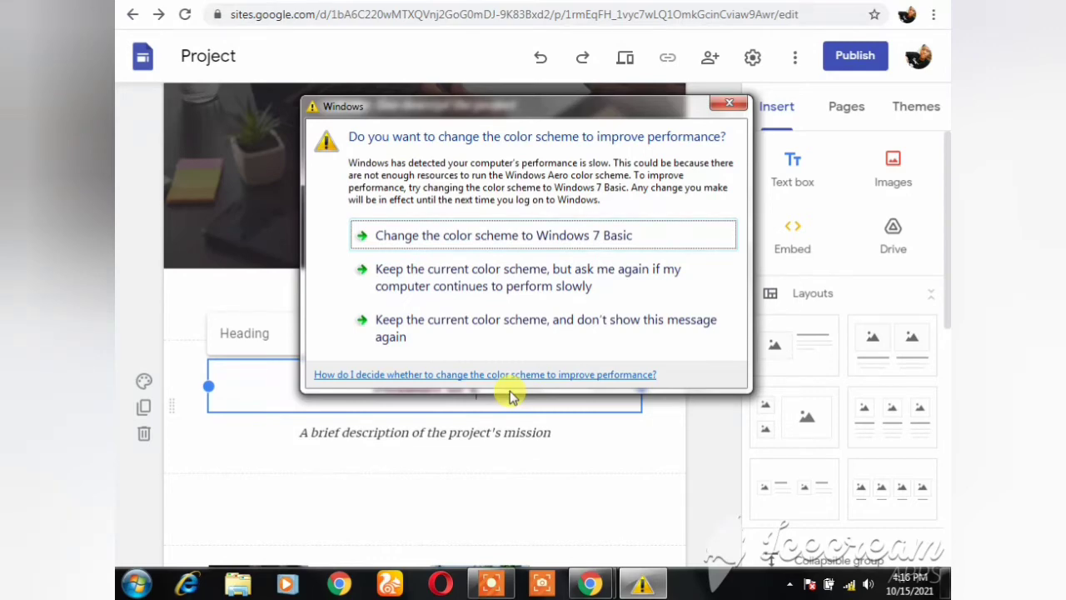
click(501, 336)
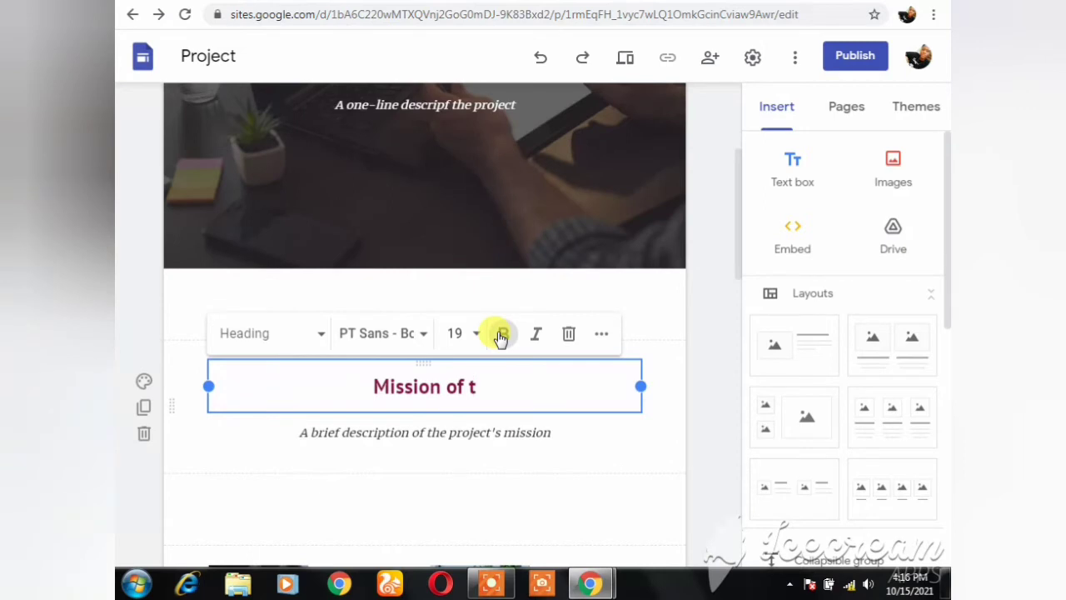
key(BackSpace)
text(OUR)
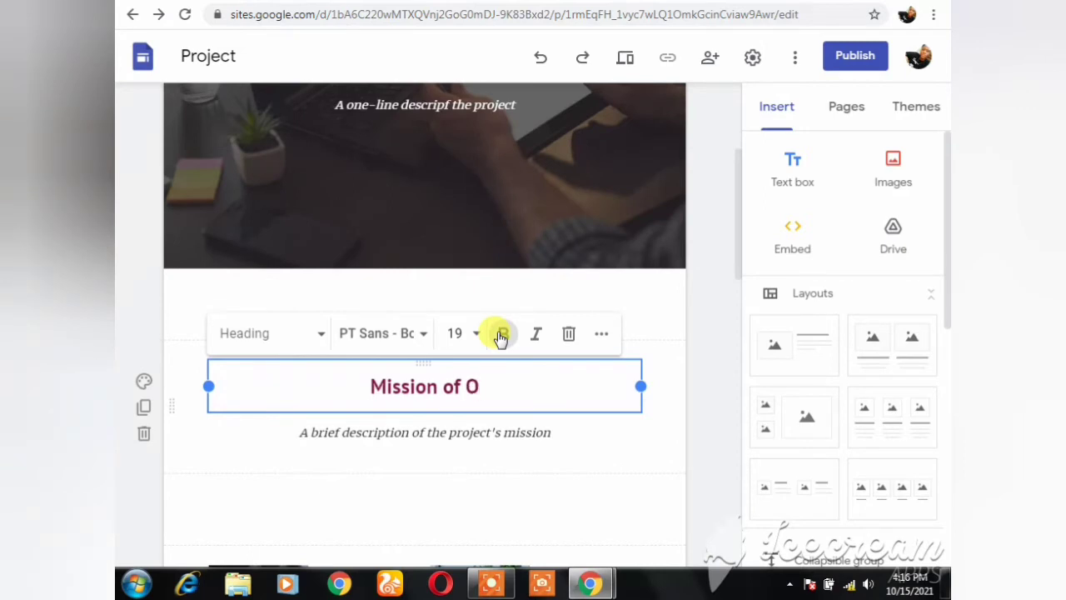
key(BackSpace)
key(BackSpace)
key(BackSpace)
text(ou)
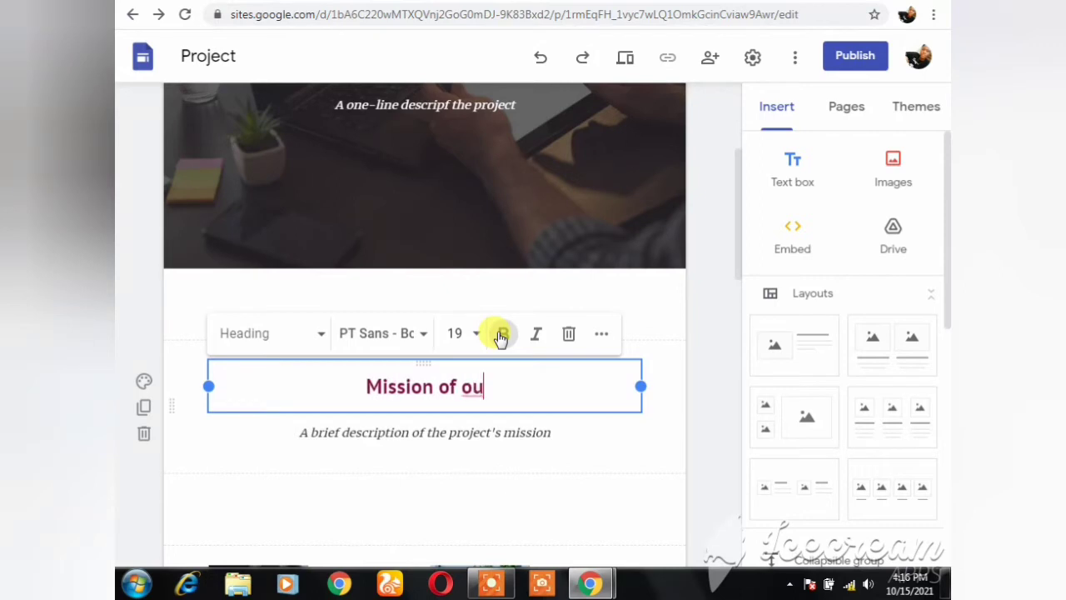
text(r blo)
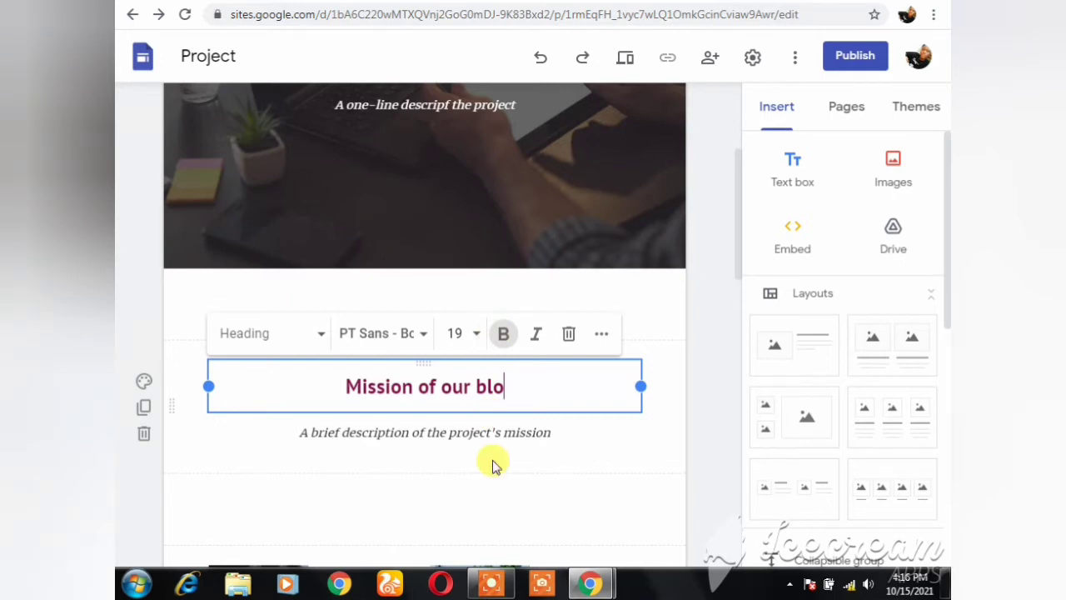
text(gg)
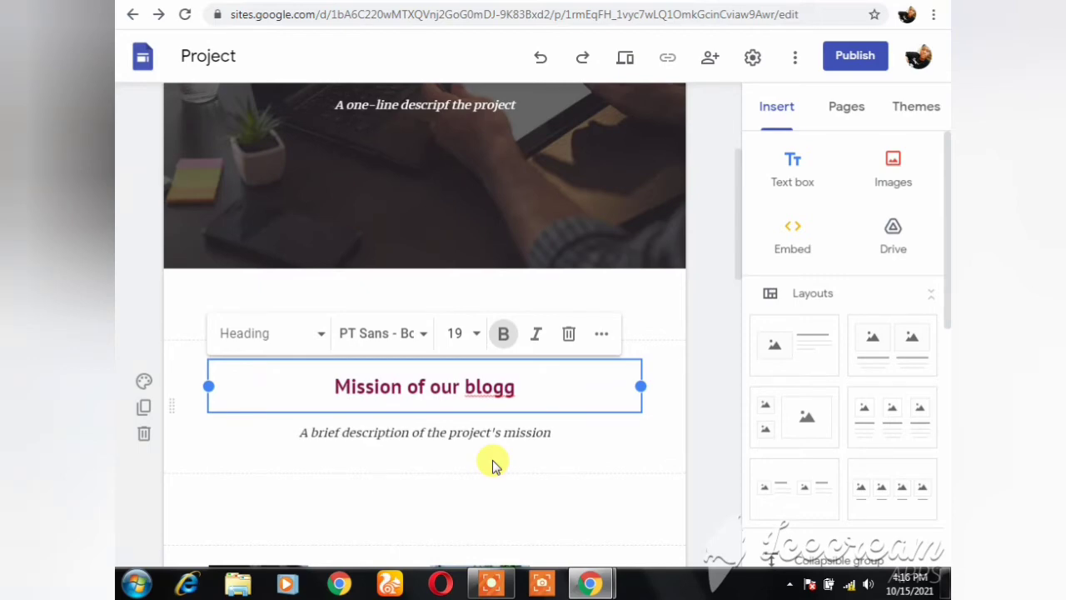
- Start publishing the site to the web and enter "covid-19-update" as its web address
scroll(493, 463, down, 7)
scroll(488, 458, up, 3)
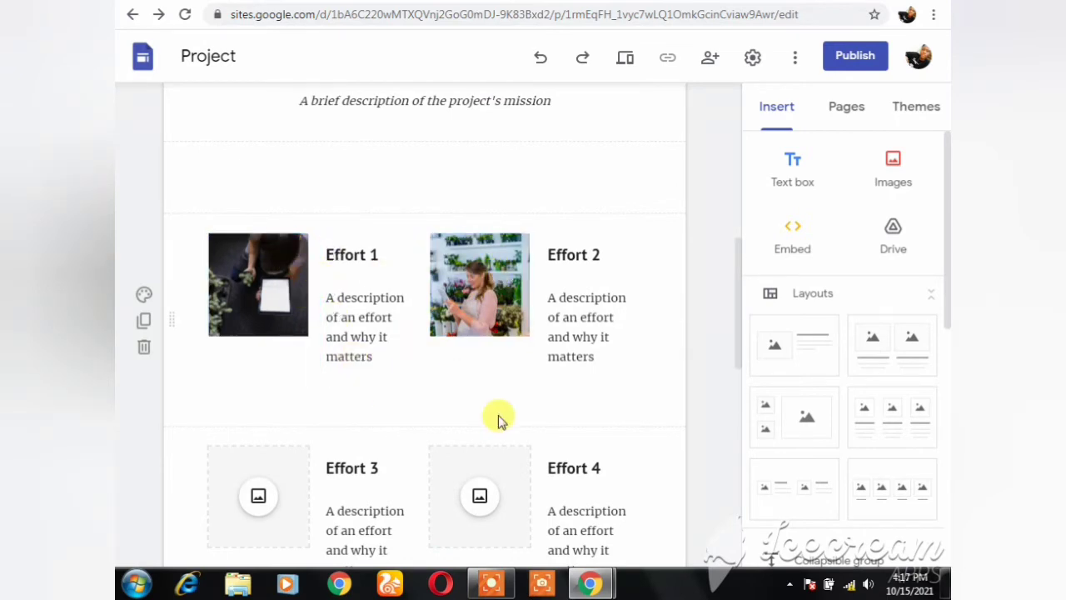
scroll(540, 460, up, 5)
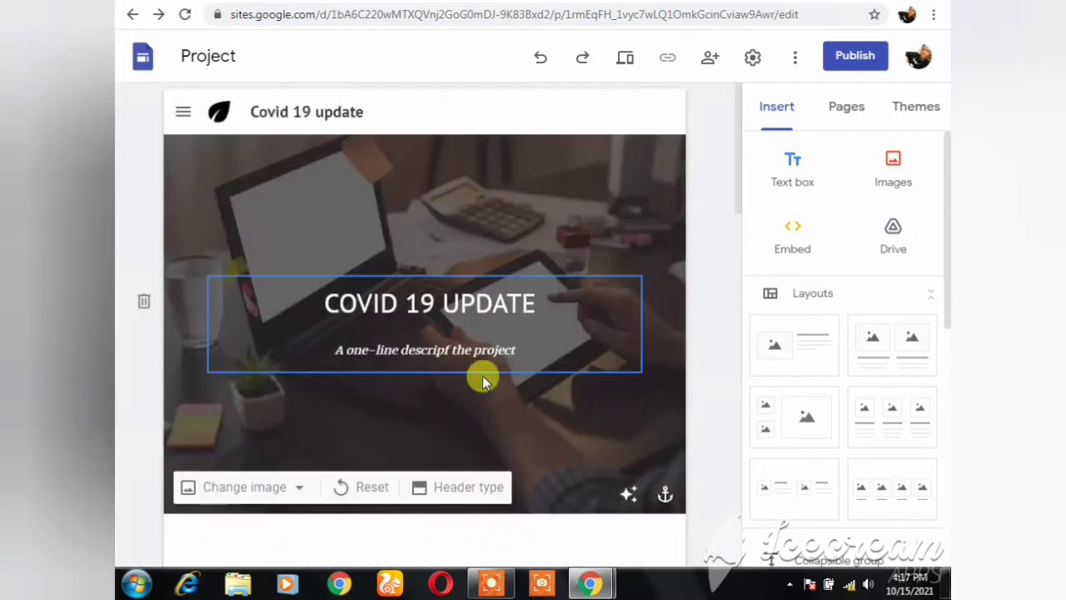
click(858, 56)
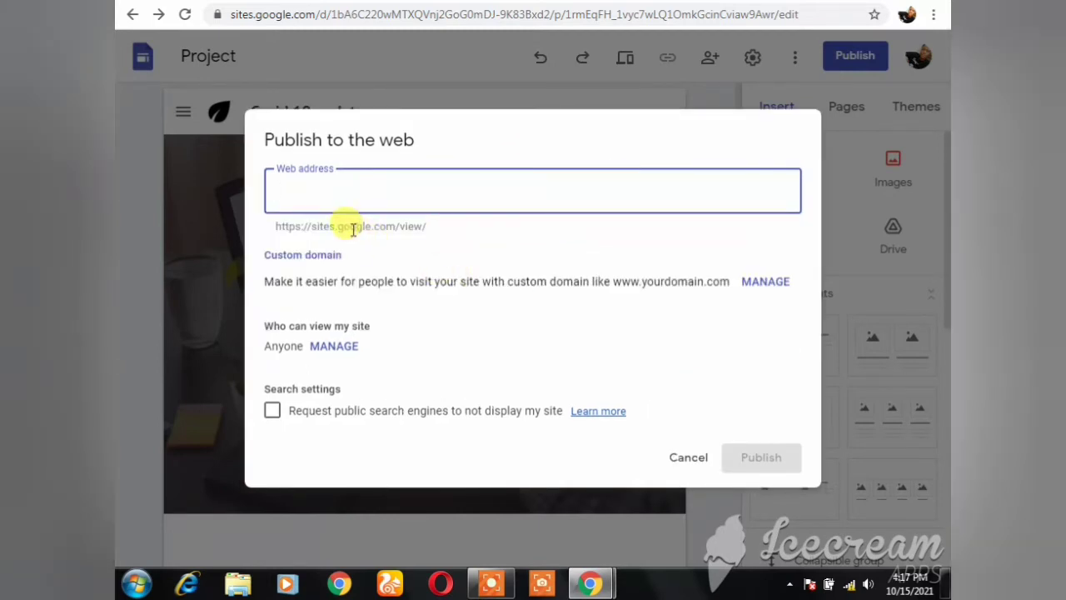
text(cc)
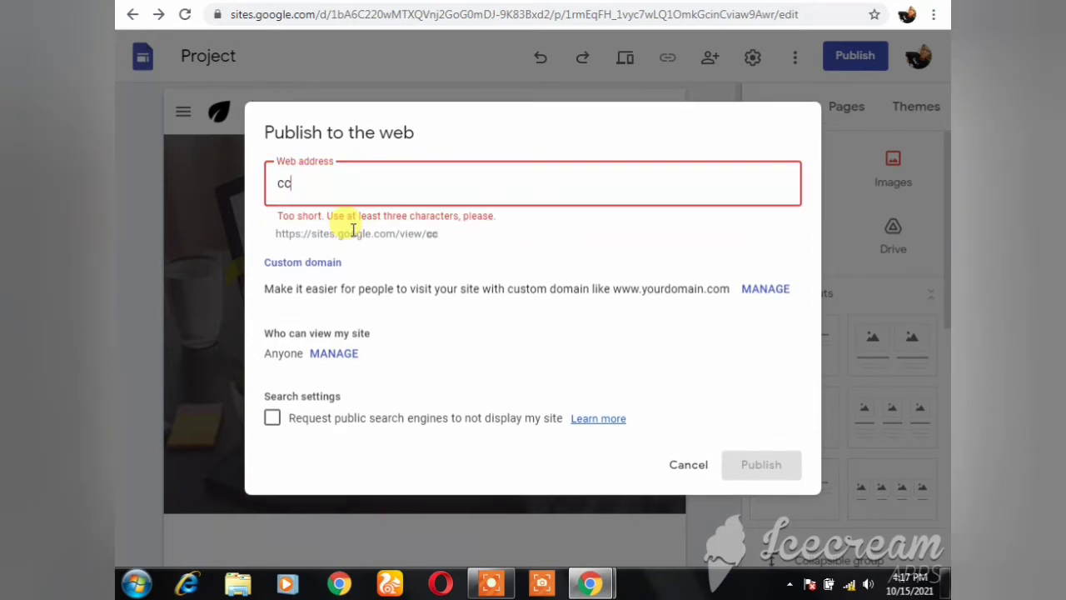
key(BackSpace)
text(ovid-)
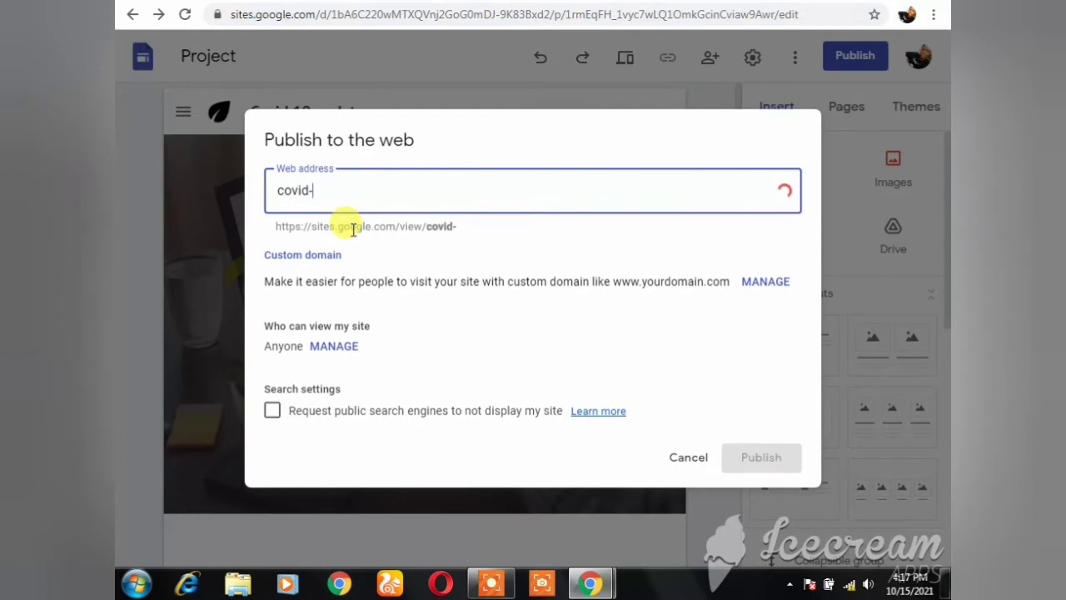
text(19-upd)
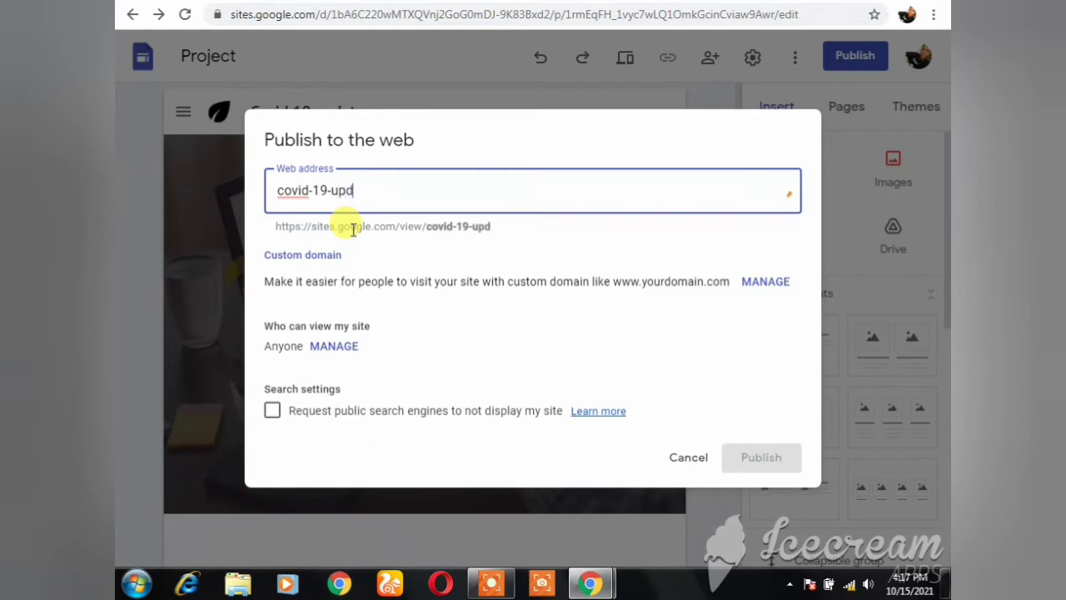
text(are)
key(BackSpace)
key(BackSpace)
text(te)
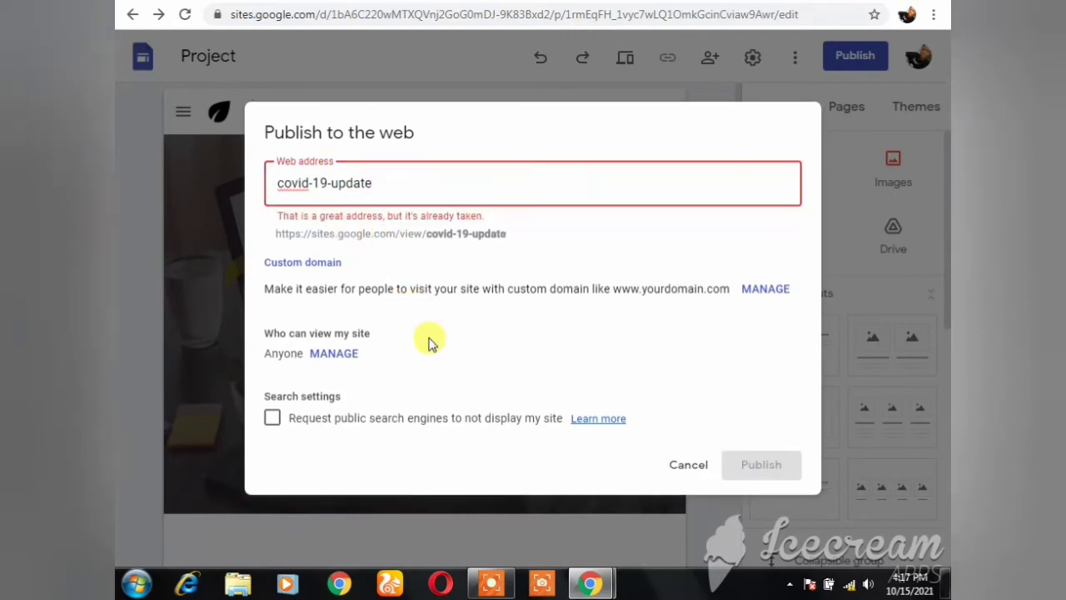
- Change the web address to "covid-19-update-3" and publish the site
text(-2)
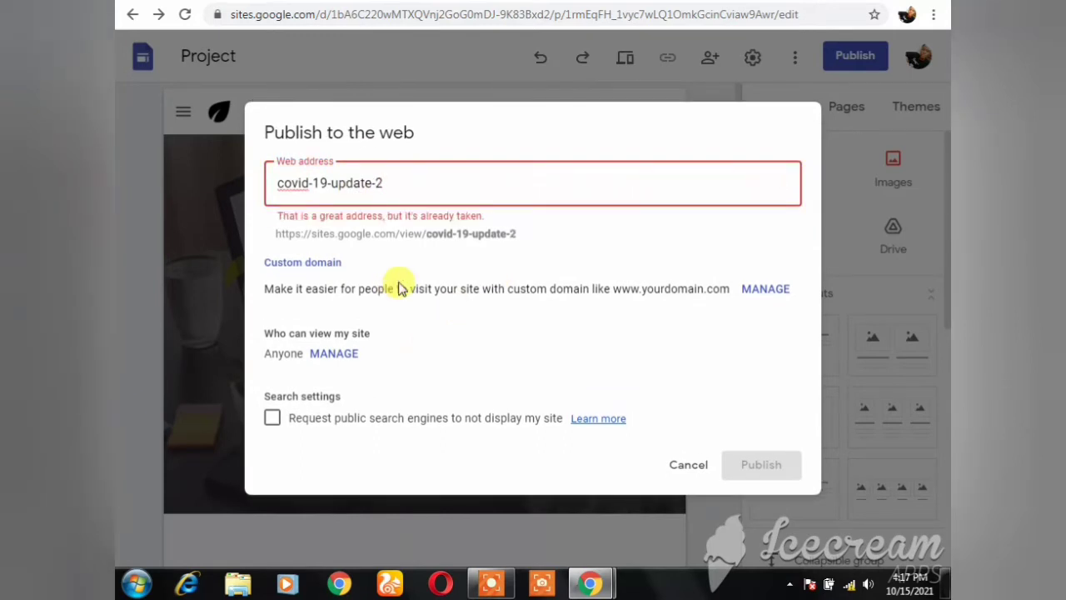
key(BackSpace)
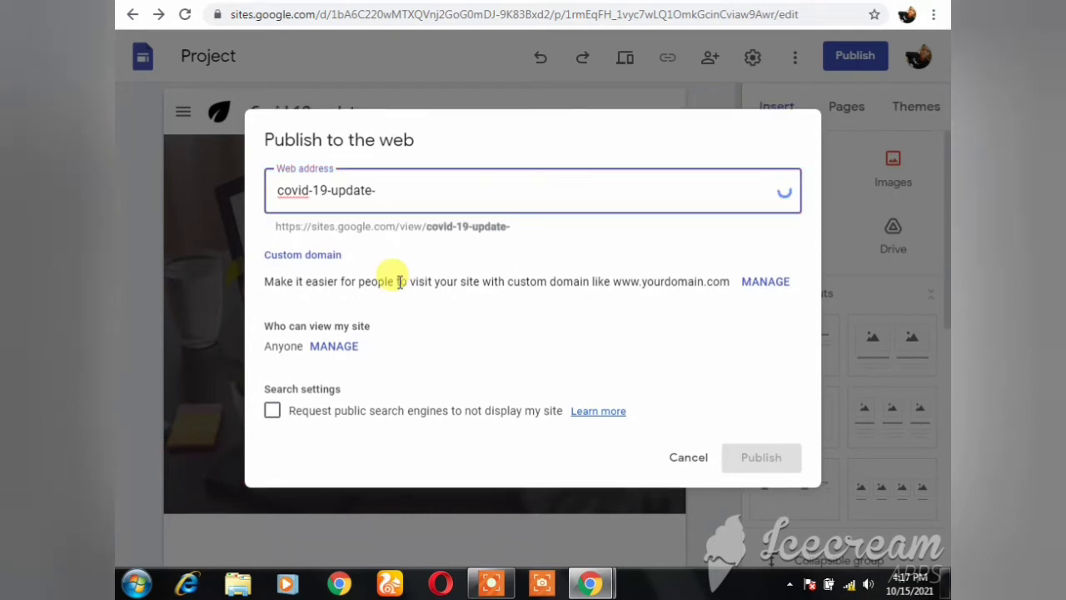
text(3)
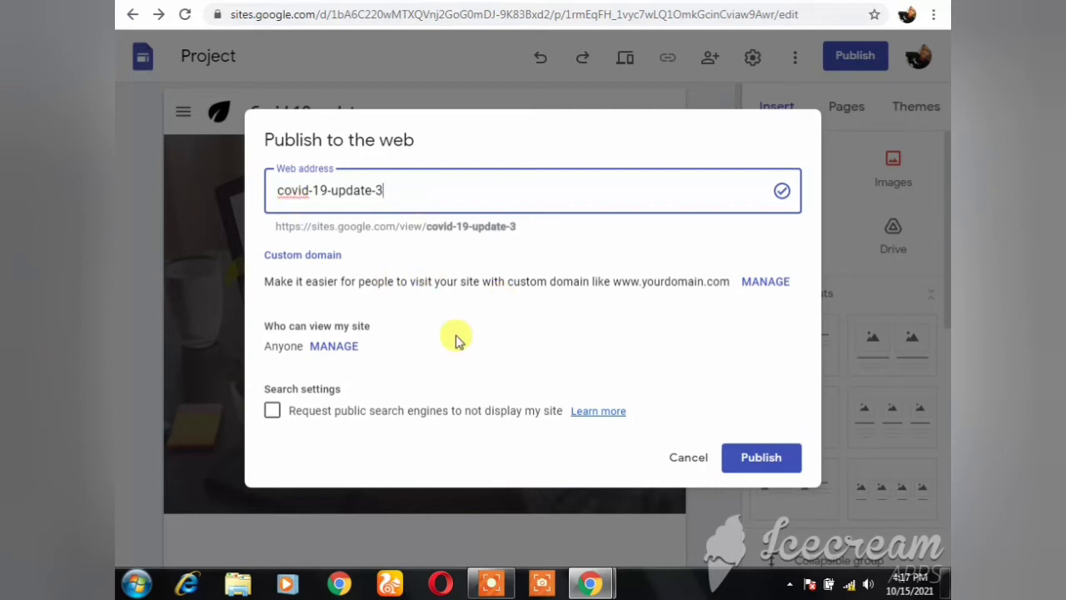
click(761, 458)
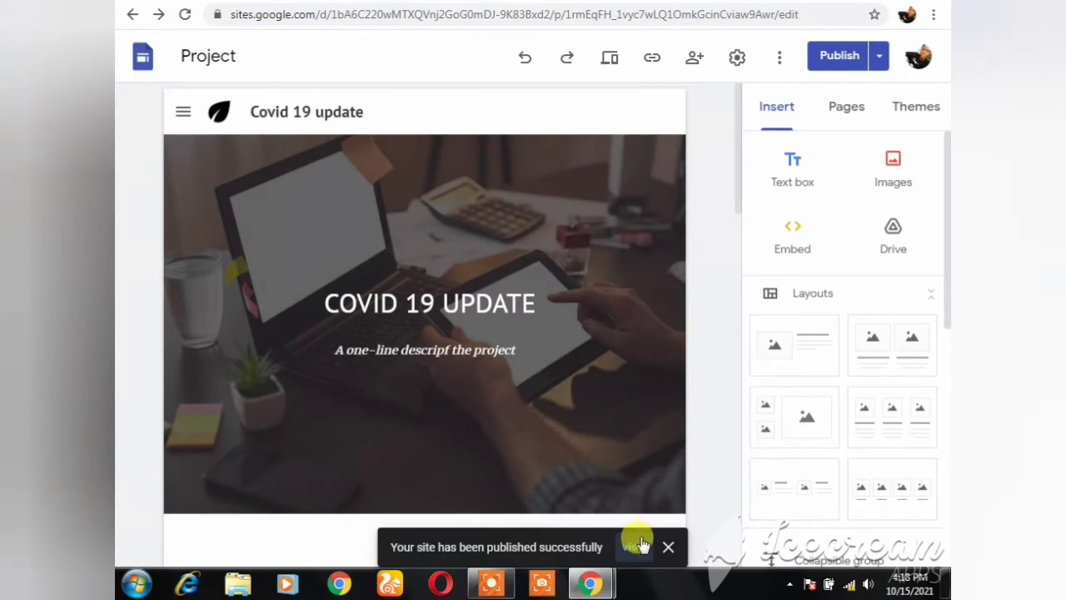
- View the published site and examine its home page sections and the list of pages in its navigation
click(639, 546)
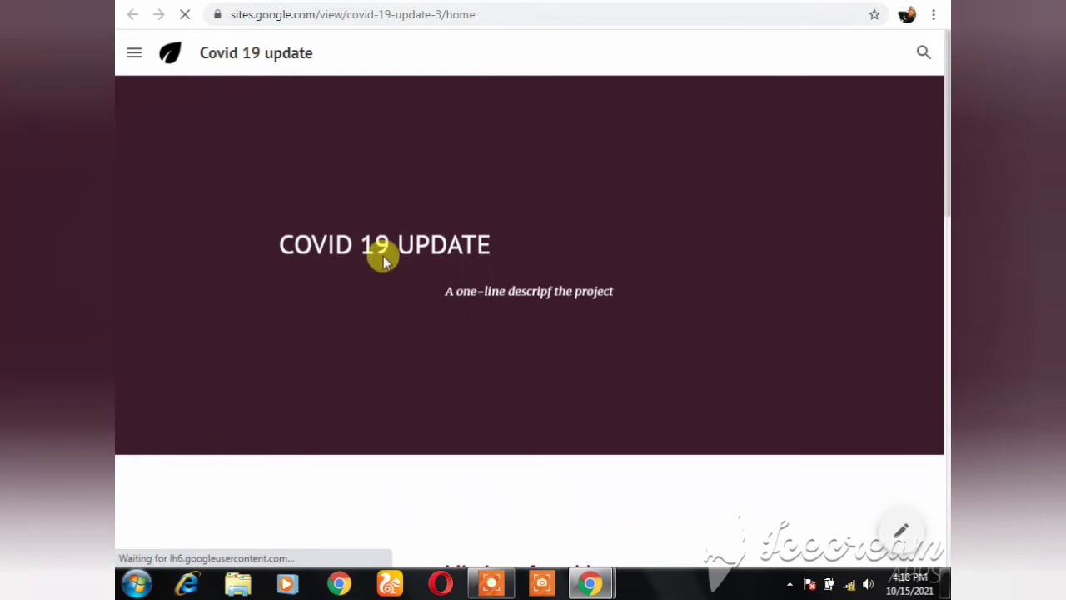
scroll(386, 254, down, 2)
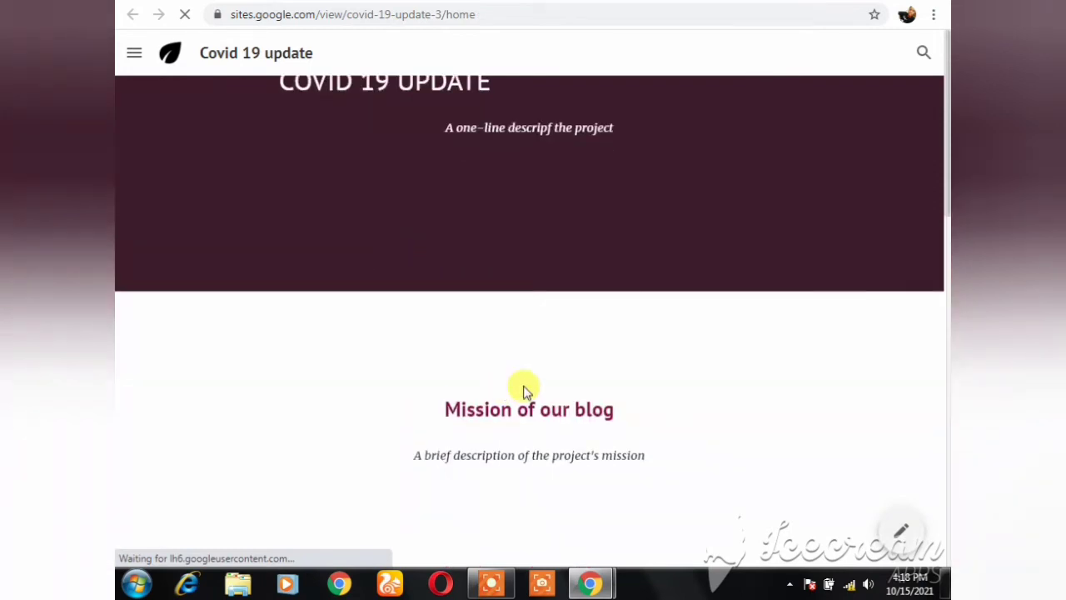
scroll(523, 392, down, 3)
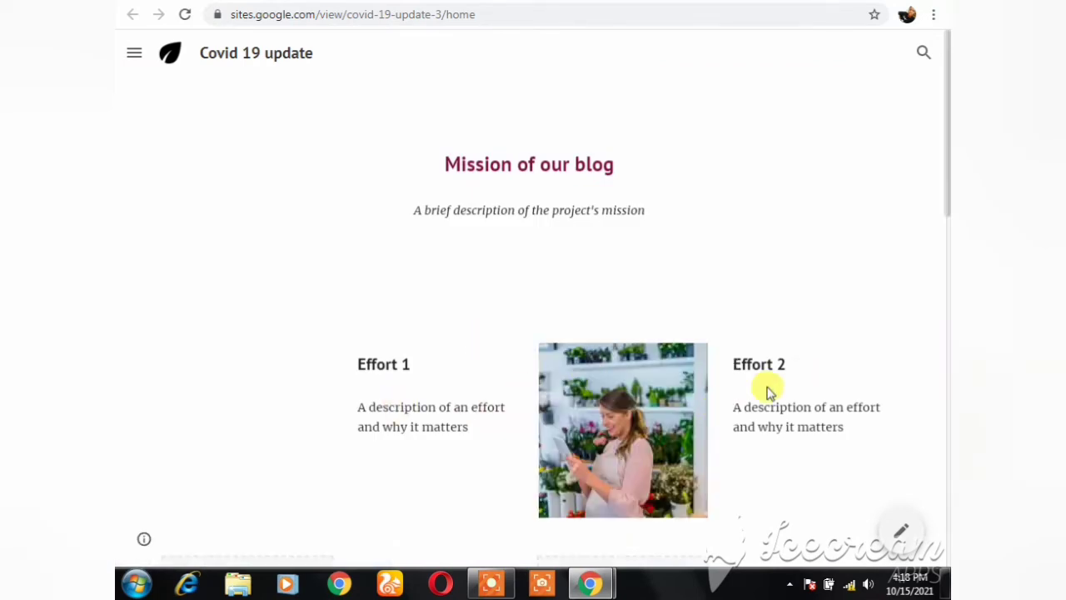
scroll(766, 397, down, 1)
scroll(765, 397, down, 4)
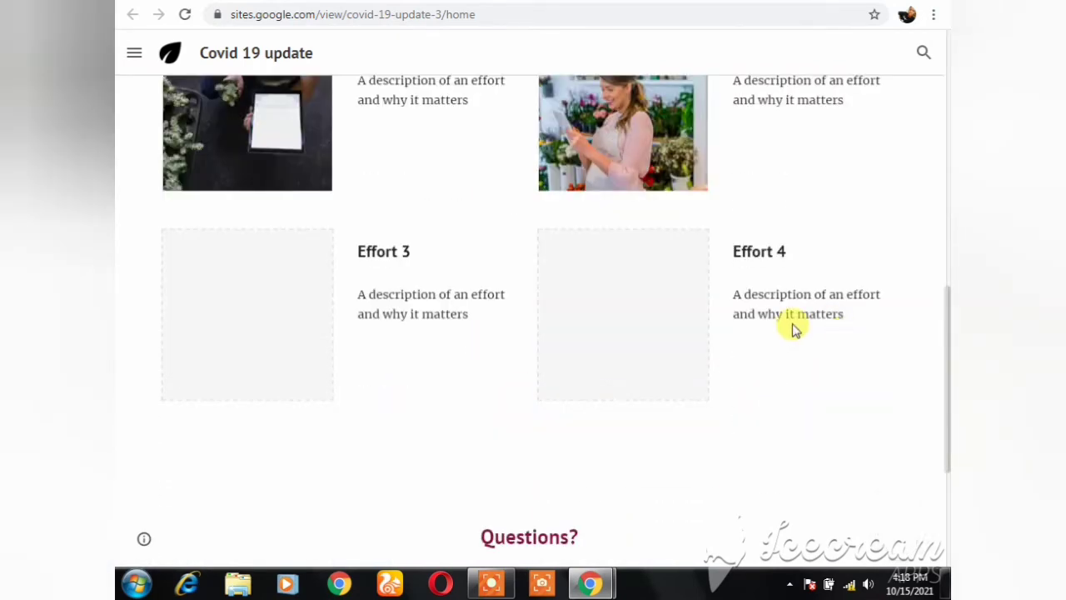
scroll(626, 269, down, 3)
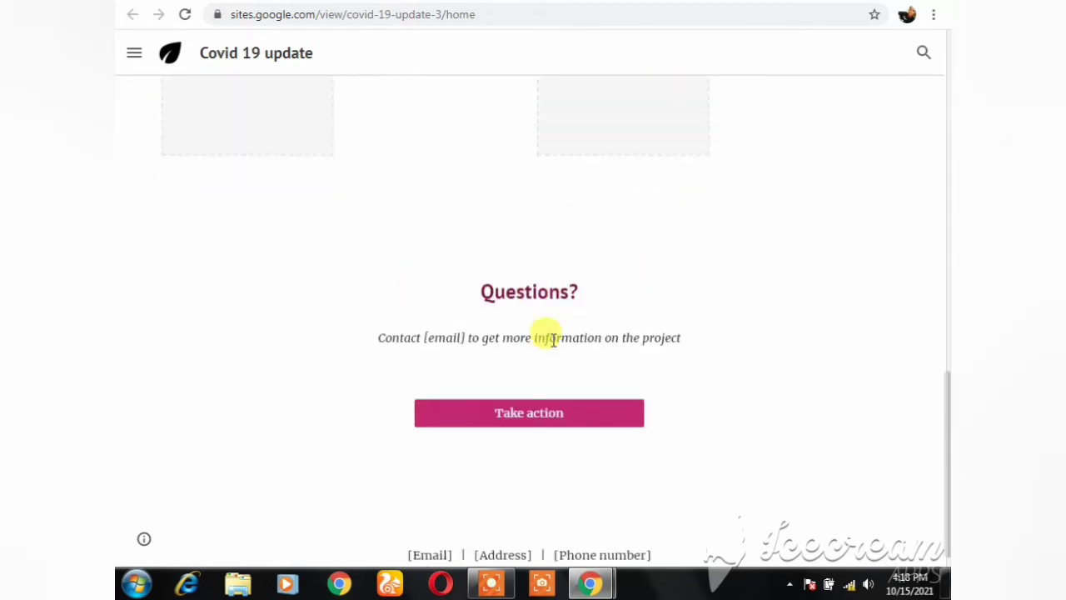
scroll(459, 338, up, 12)
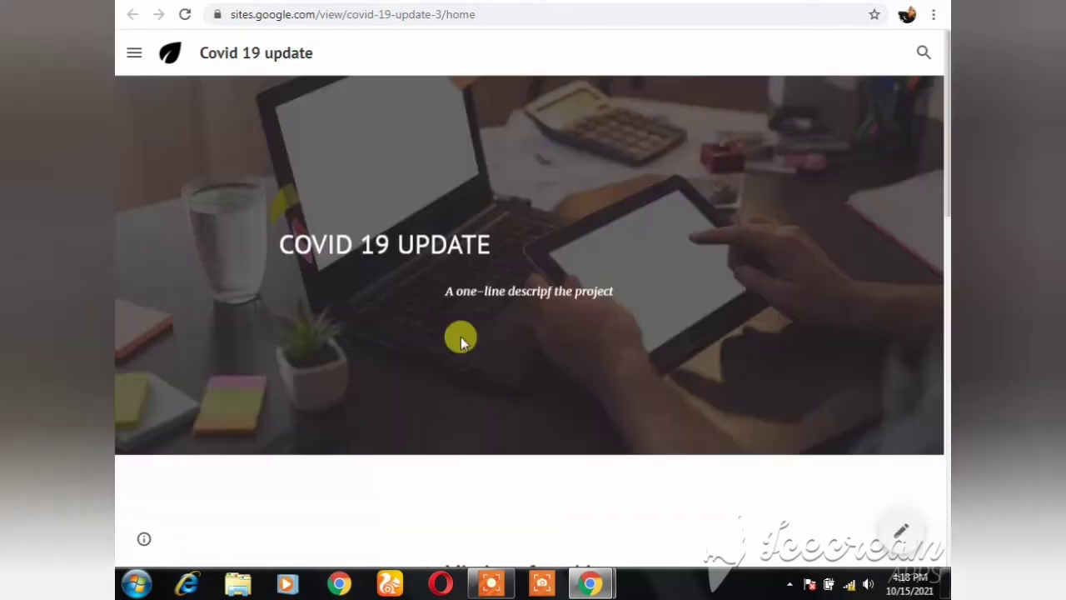
click(133, 56)
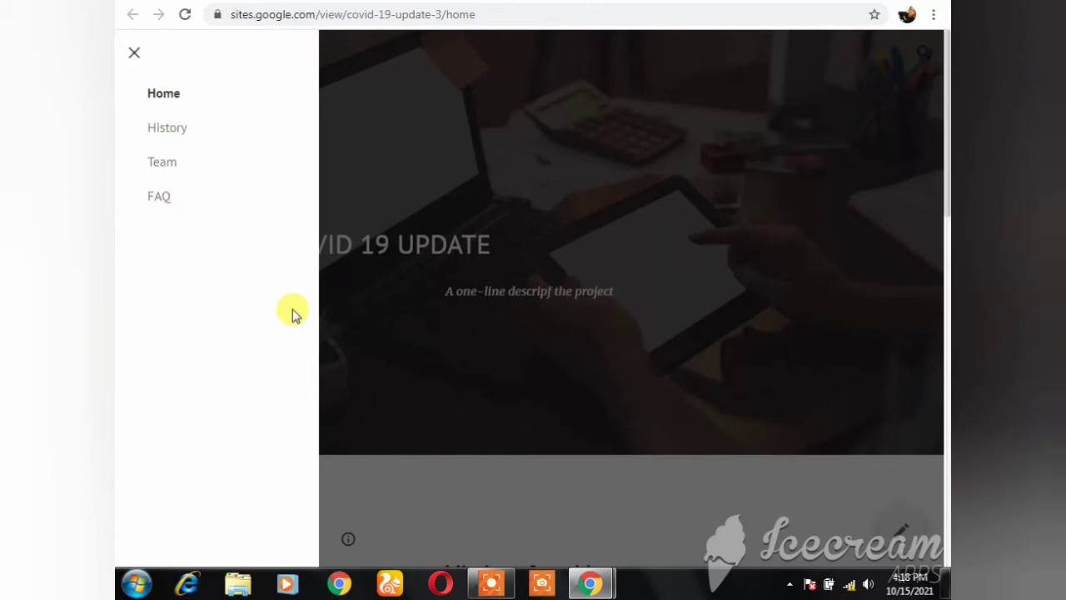
click(474, 390)
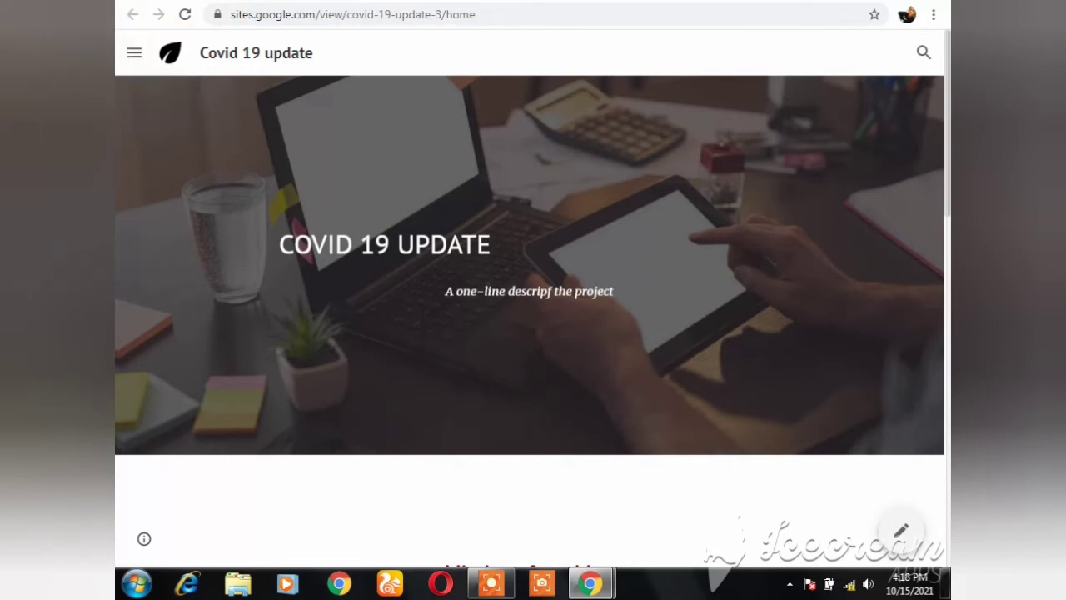
- Open the page list in the site editor and compare it with the published site's navigation
click(308, 1)
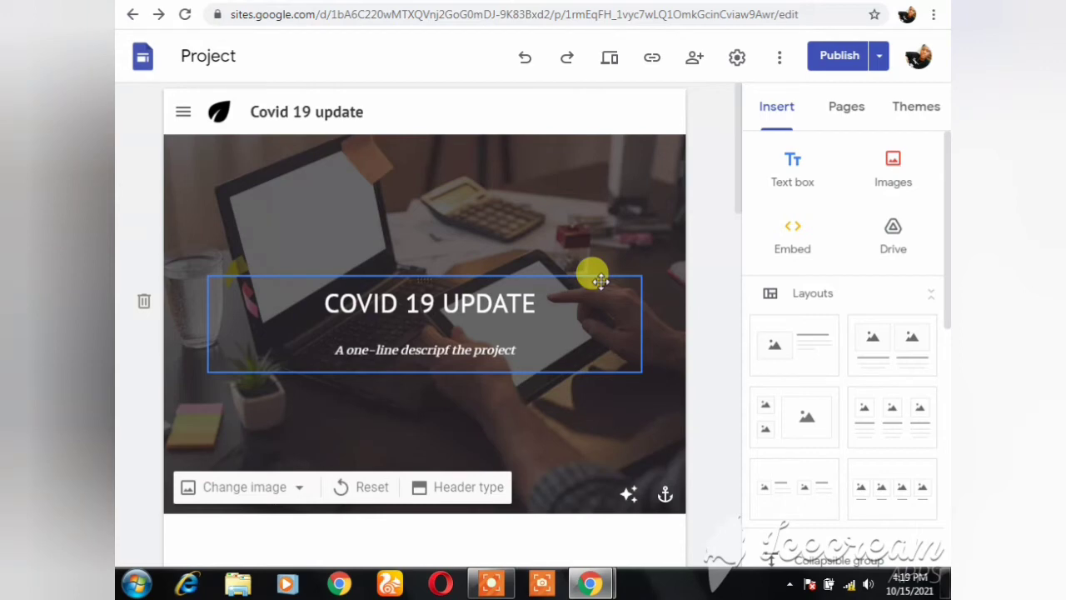
click(845, 117)
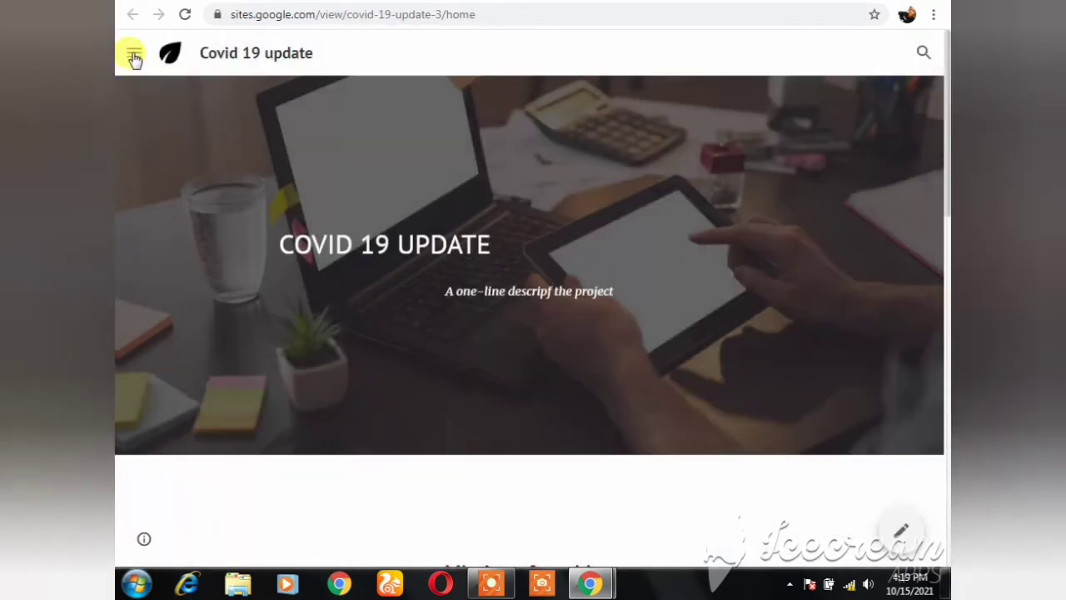
click(134, 56)
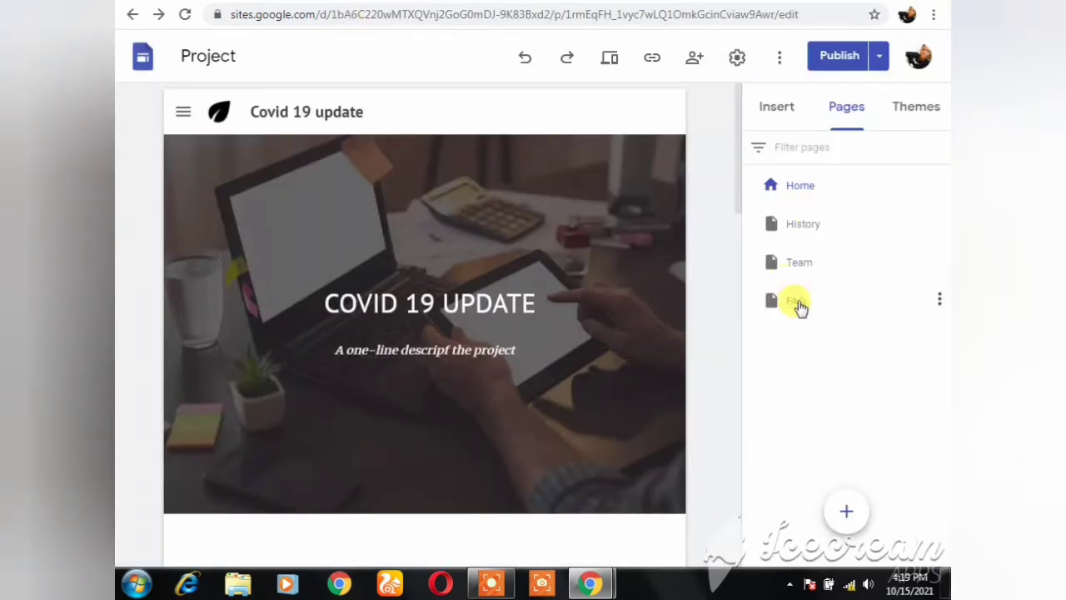
- Try to delete the FAQ page and the Team page from the site
click(939, 302)
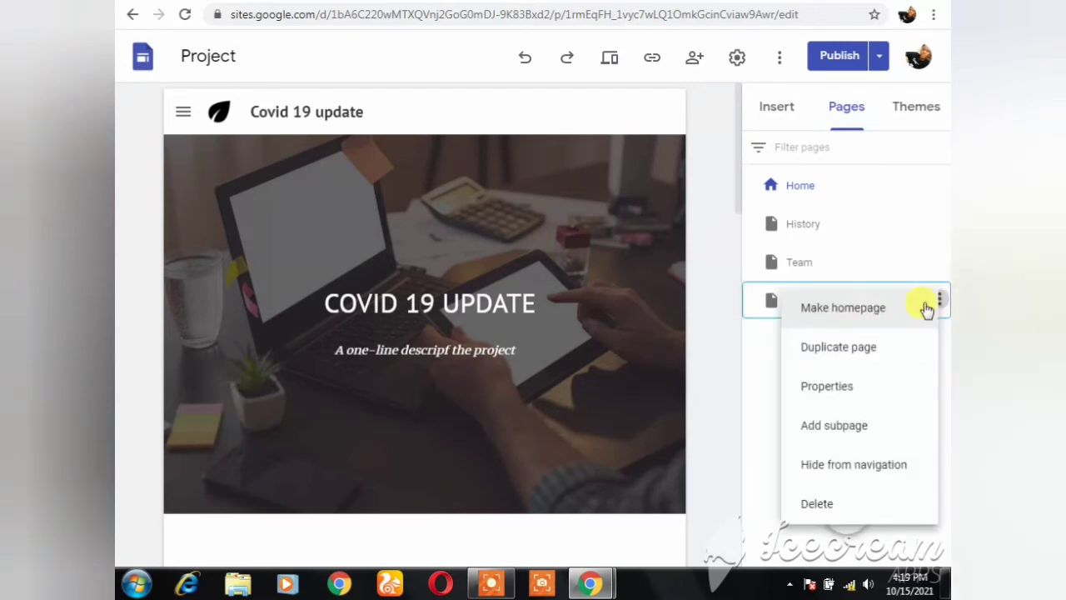
click(813, 510)
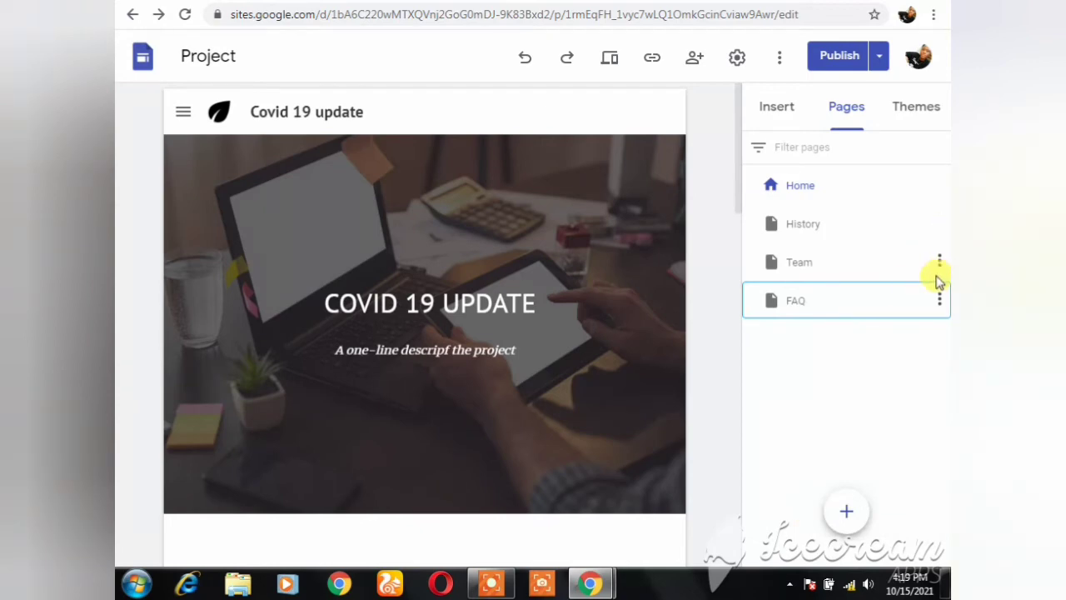
click(938, 264)
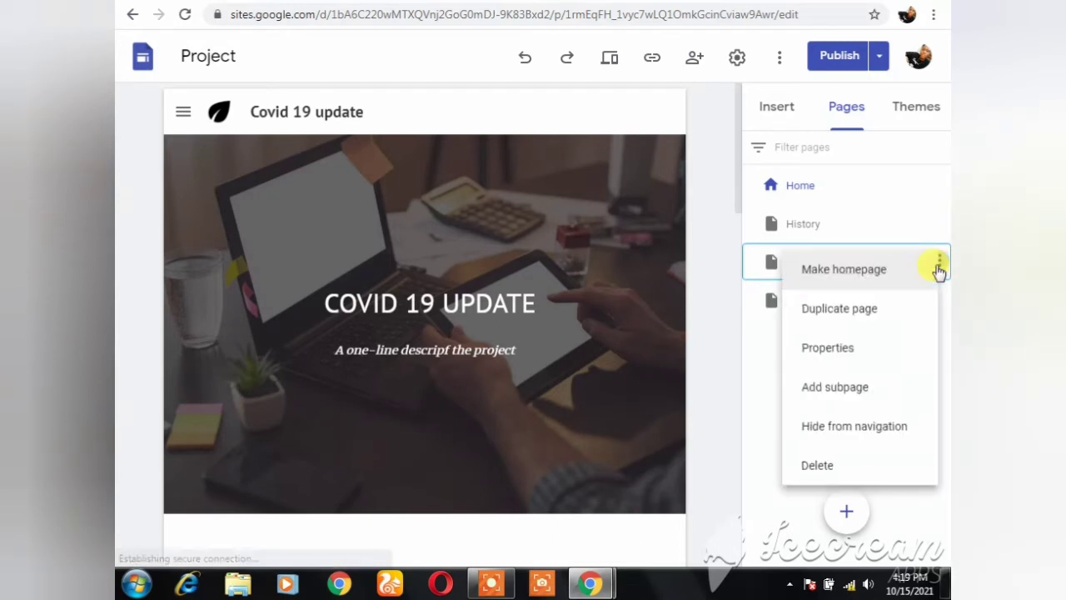
click(798, 460)
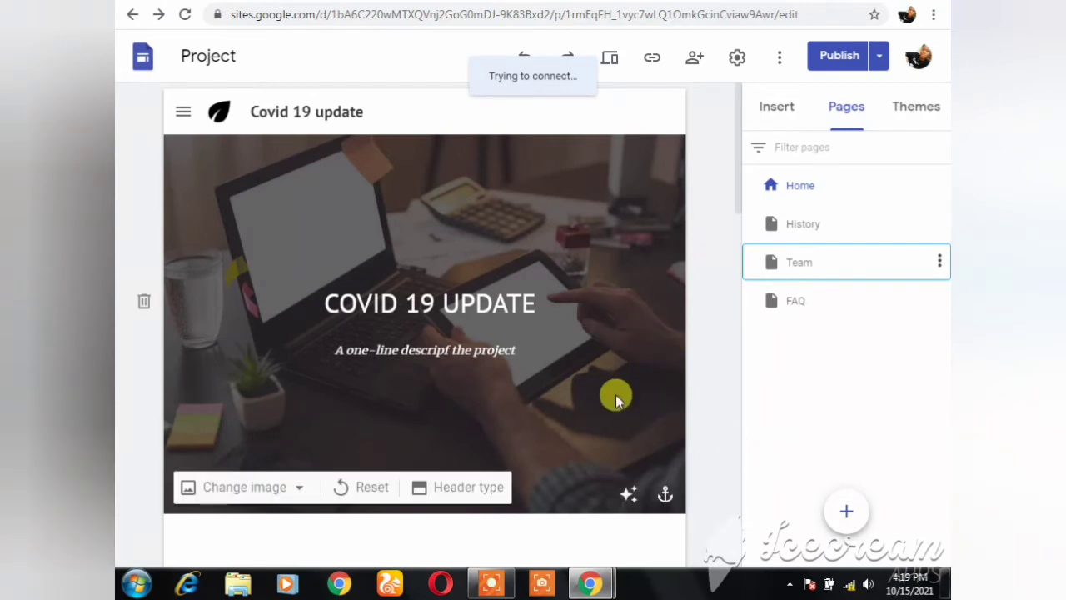
- Delete the FAQ and Team pages from the site, then check the remaining page list
click(863, 115)
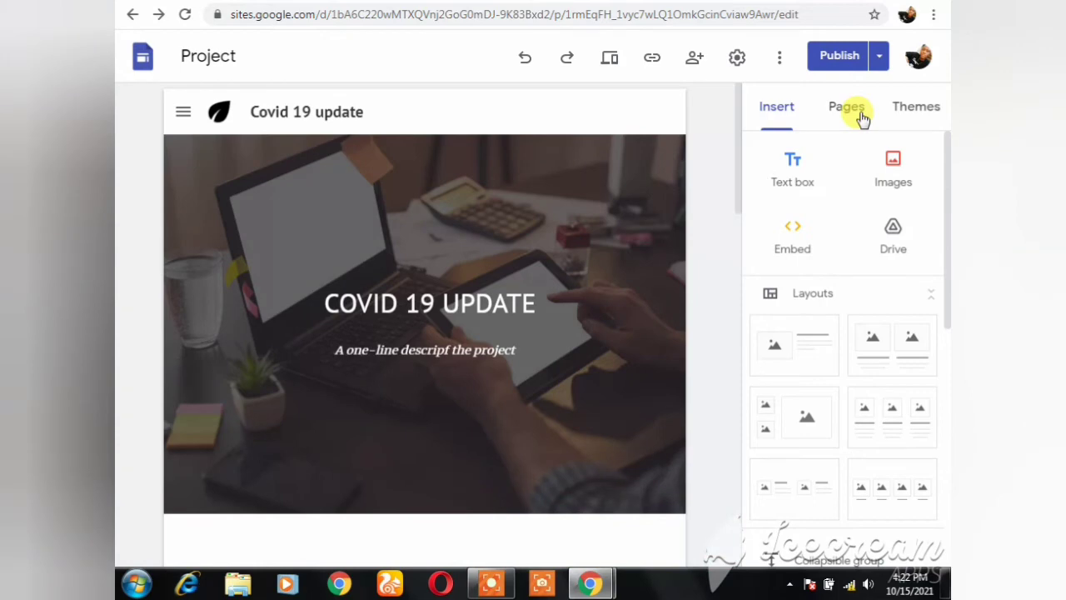
click(861, 115)
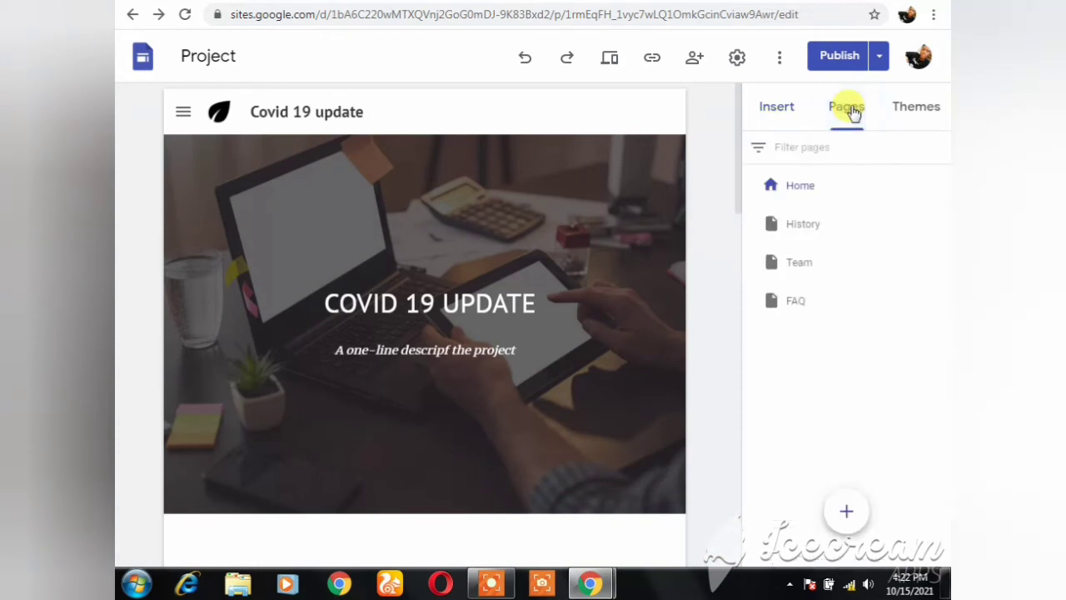
click(940, 300)
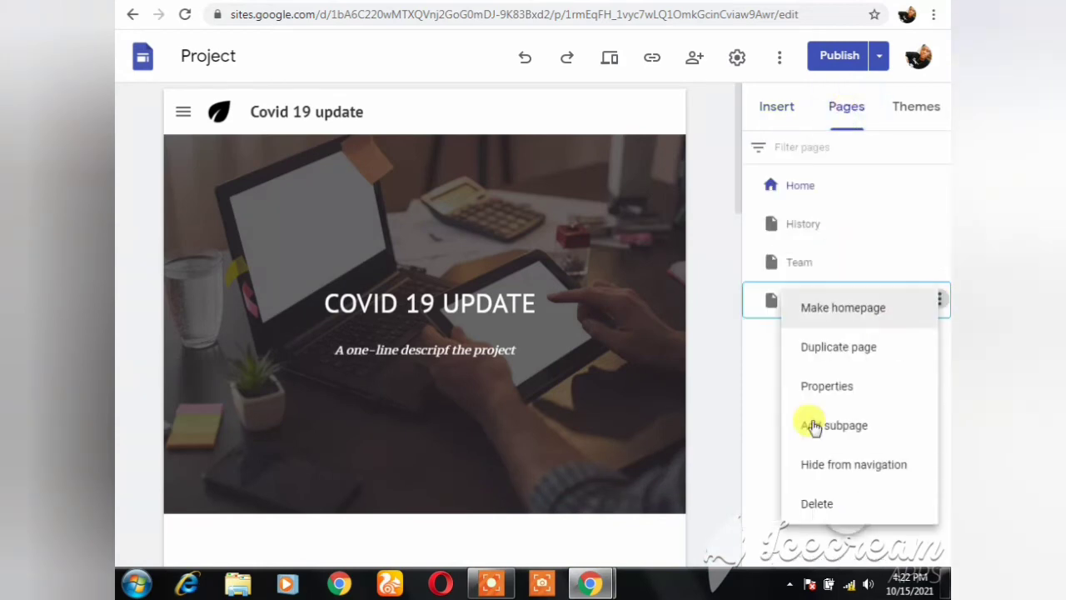
click(821, 503)
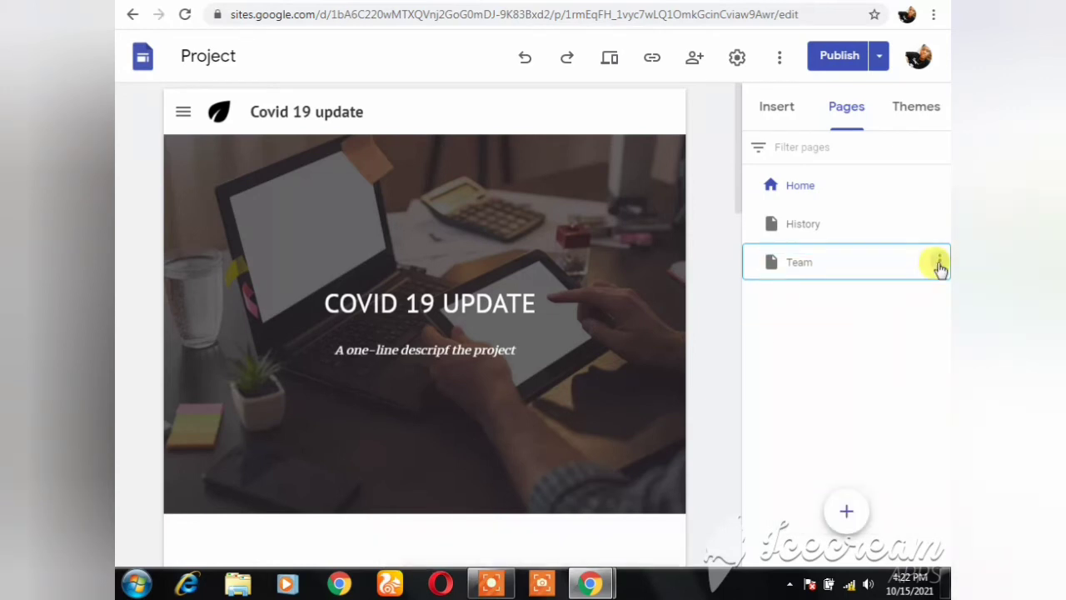
click(940, 263)
click(812, 463)
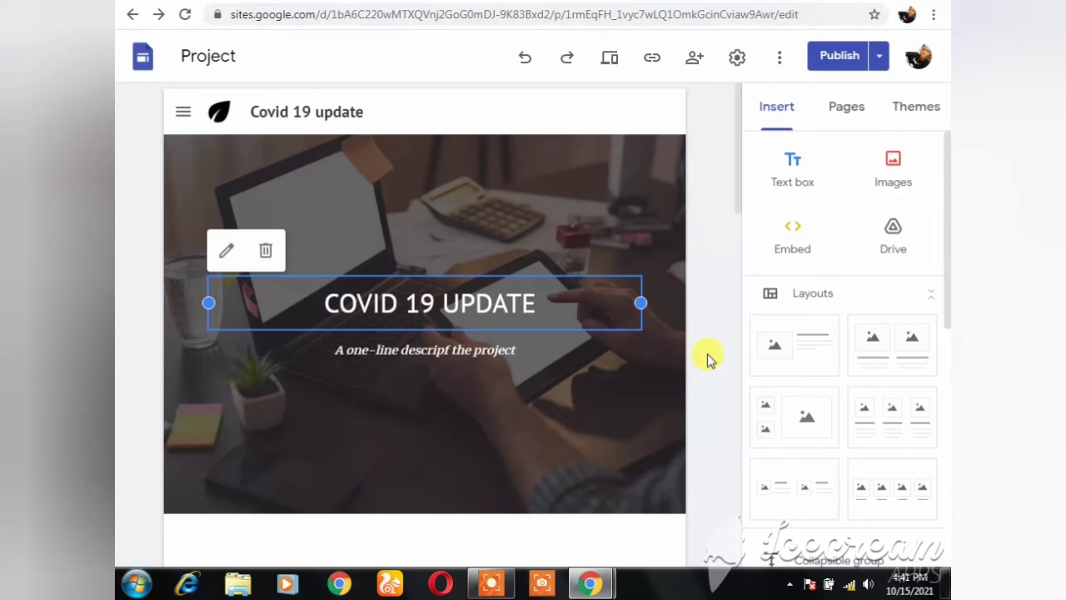
click(846, 118)
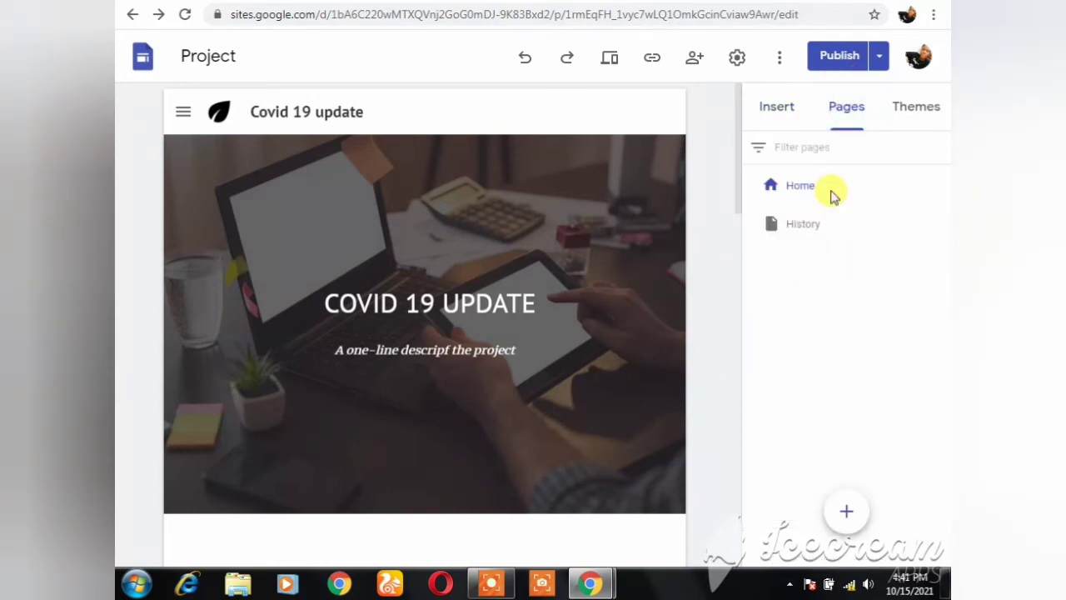
- Review the two page deletions against the published version and publish the updated site
click(825, 58)
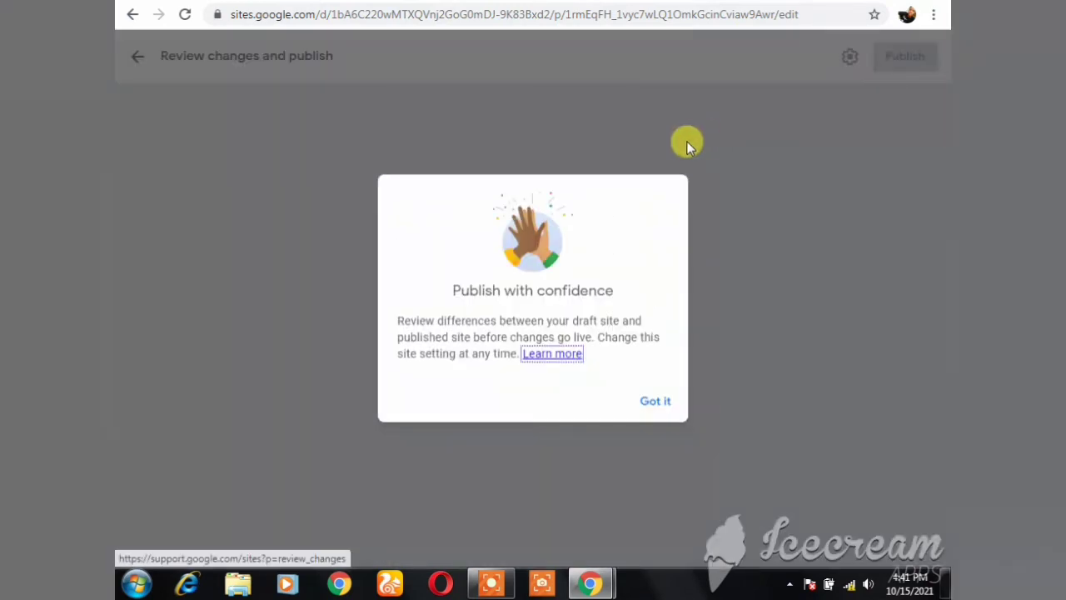
click(655, 399)
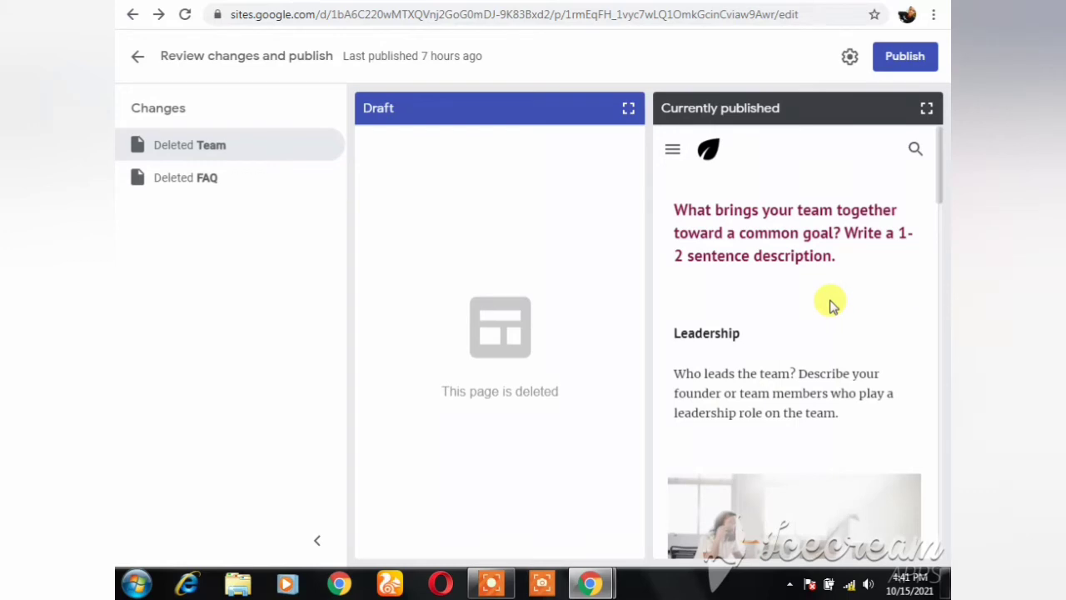
click(900, 58)
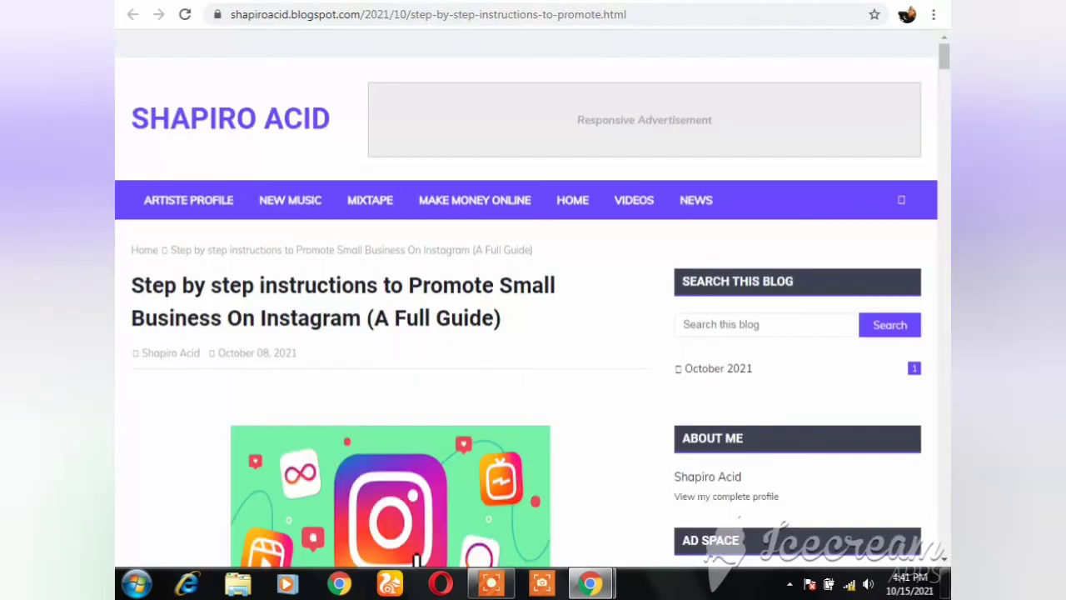
- Examine the example blog's article on promoting a small business on Instagram, including its navigation, layout and post content
scroll(315, 154, down, 1)
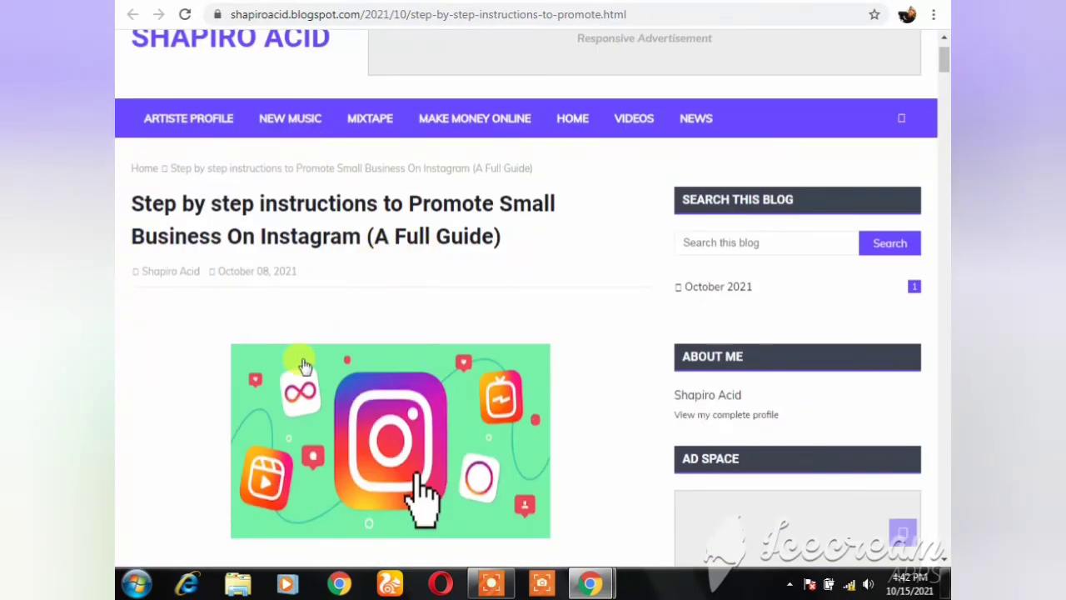
scroll(299, 360, down, 4)
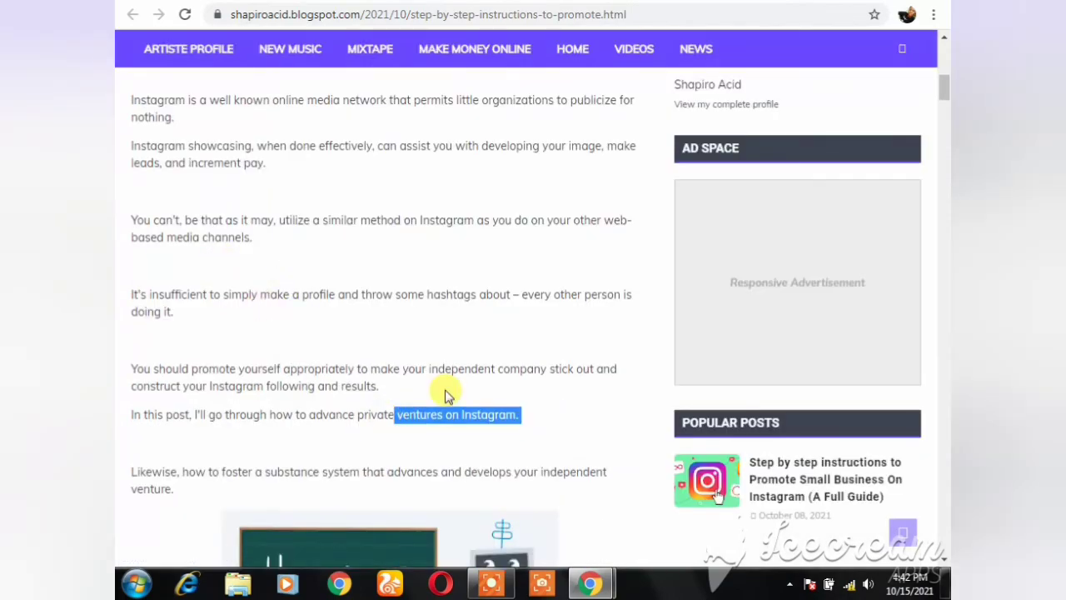
scroll(466, 315, down, 4)
scroll(466, 317, down, 6)
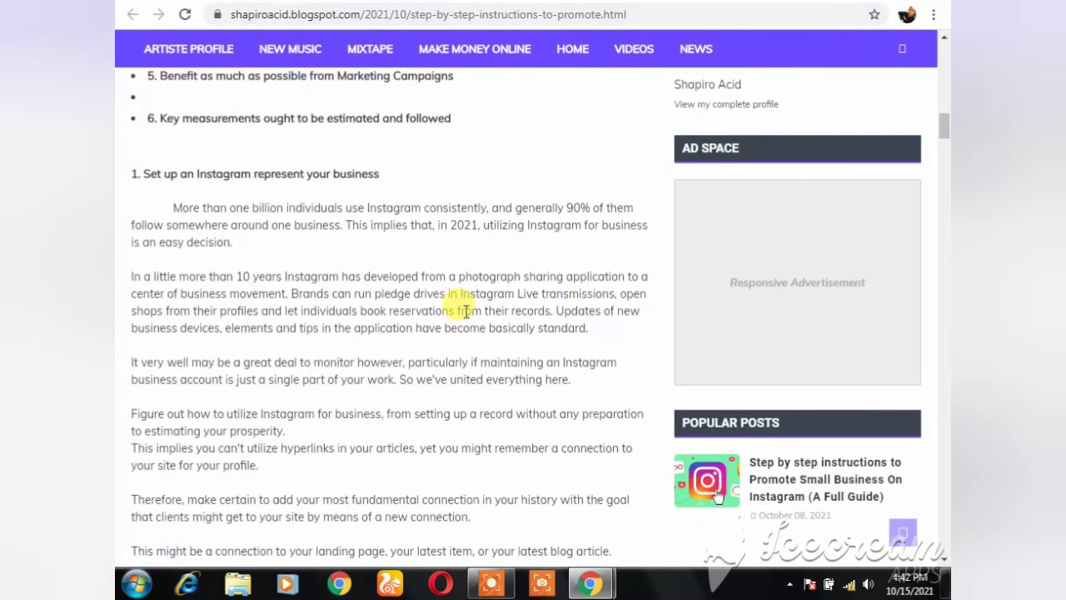
scroll(466, 311, down, 5)
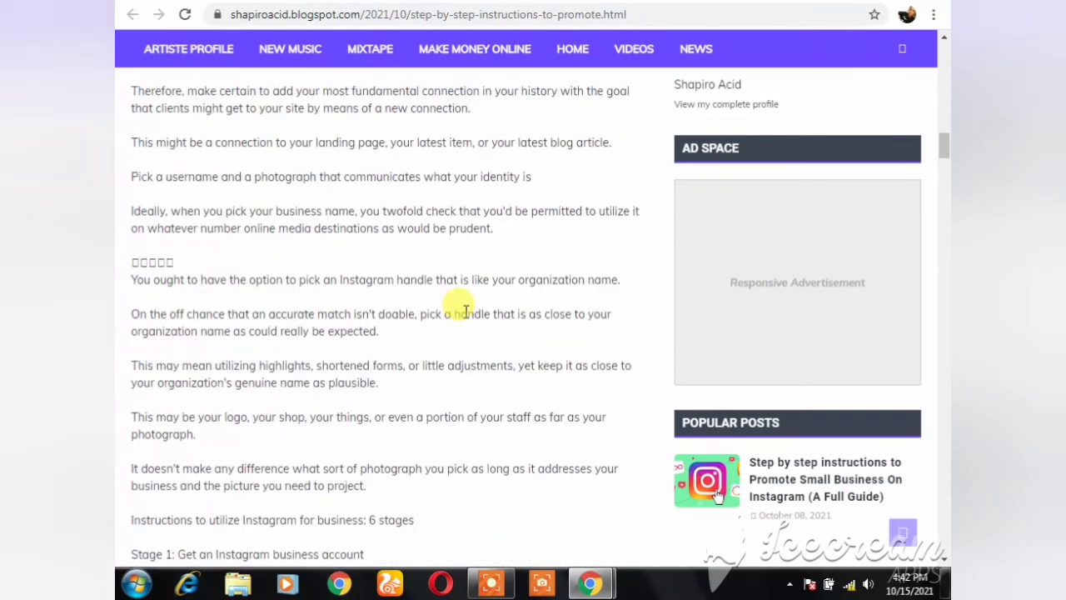
scroll(465, 310, up, 15)
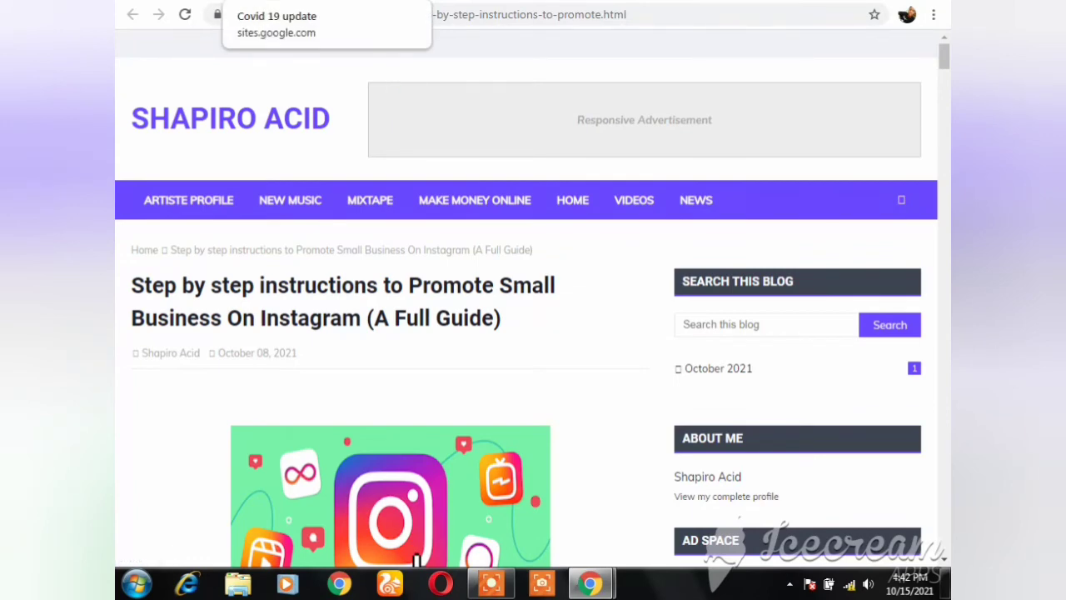
- Return to the site editor and add a new page without entering a name
click(275, 1)
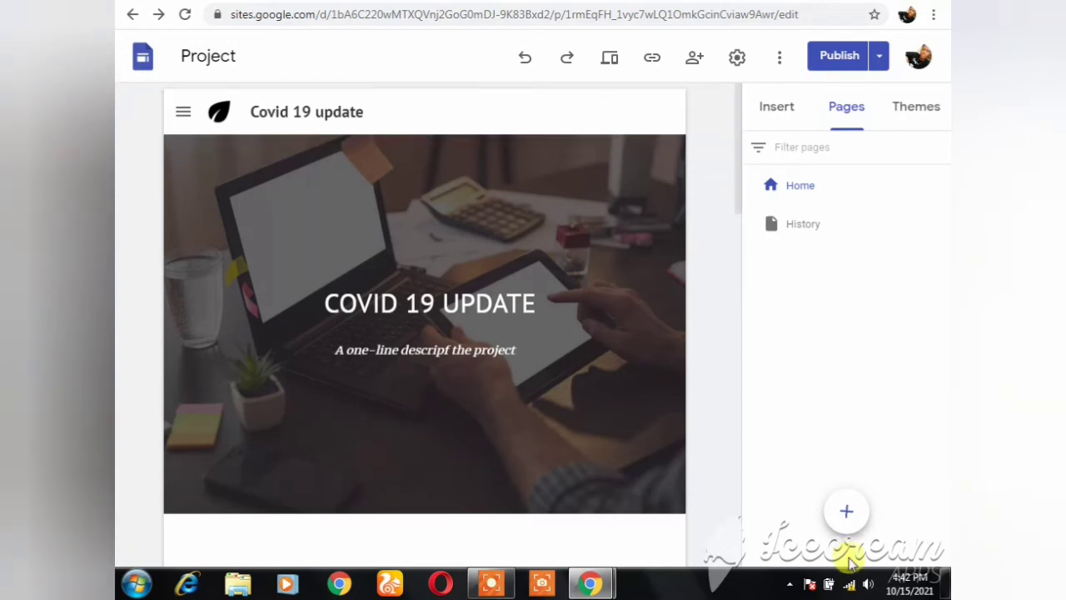
click(846, 513)
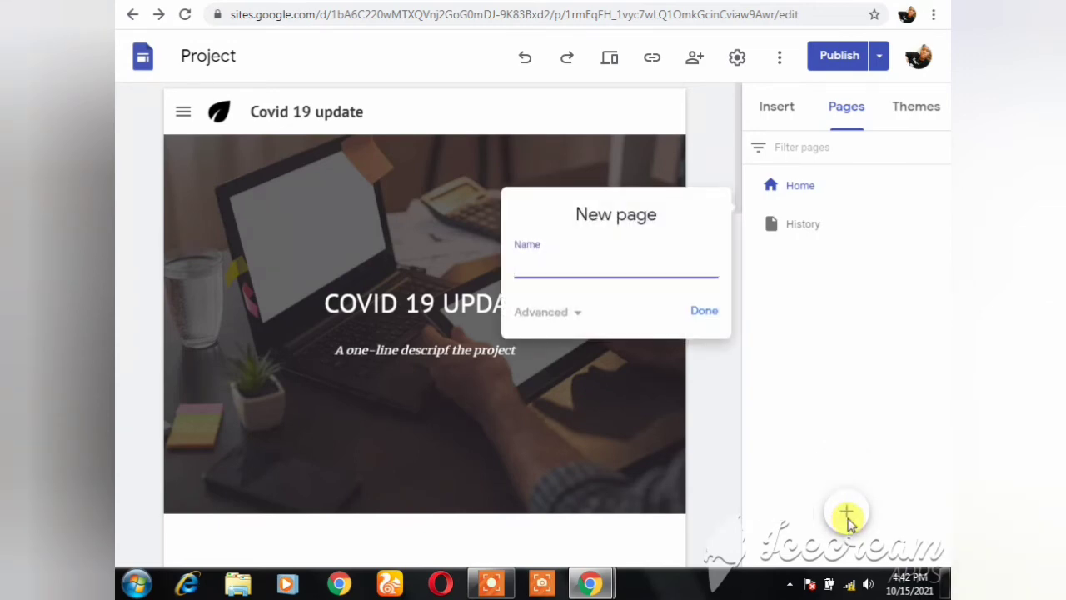
click(707, 312)
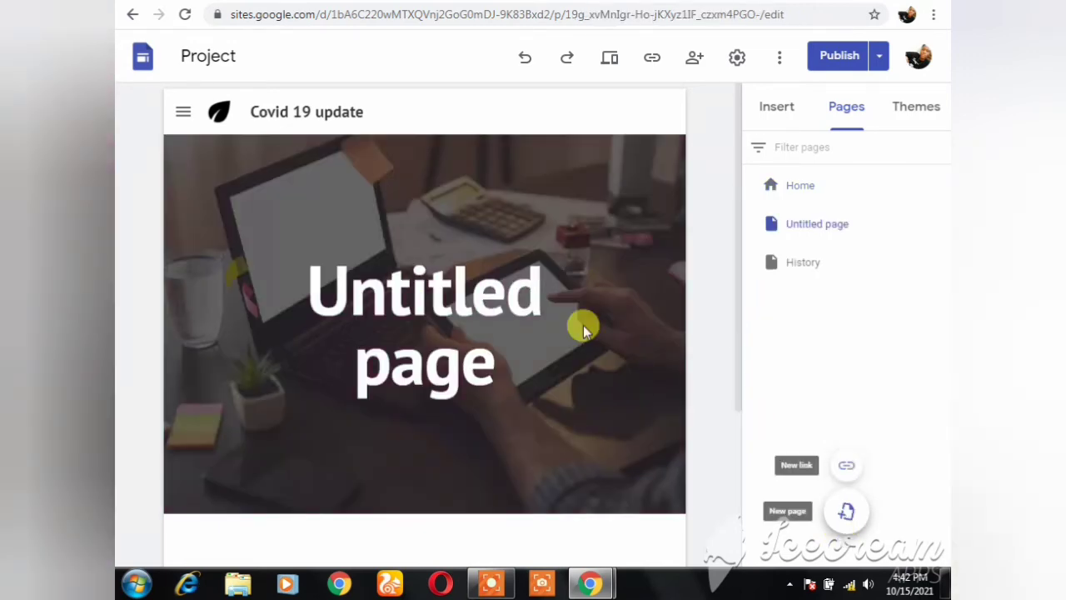
- Add another new page to the site named "covid 19"
click(844, 513)
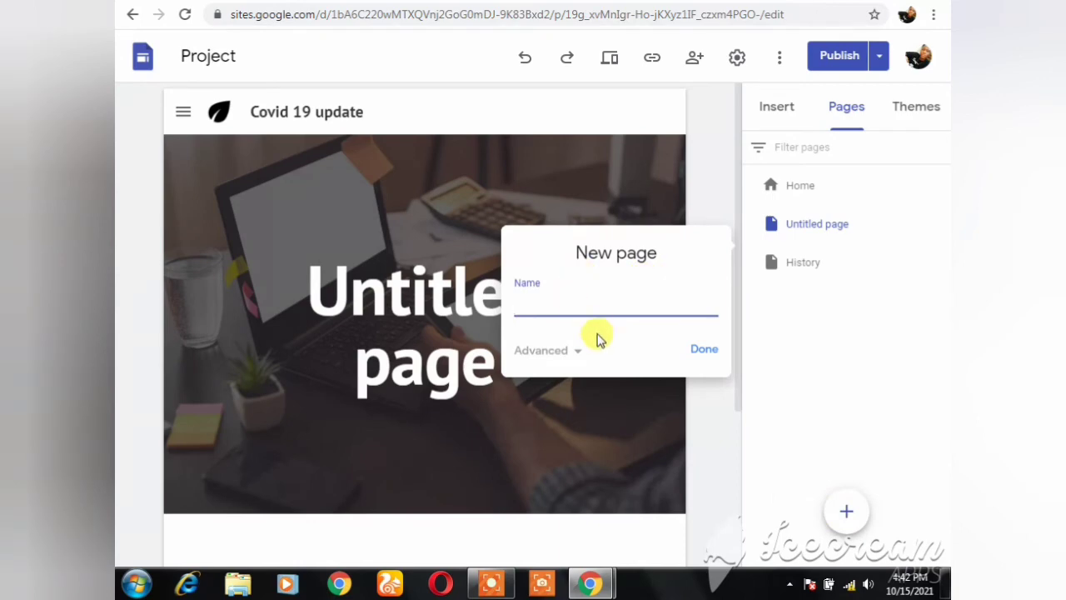
click(642, 342)
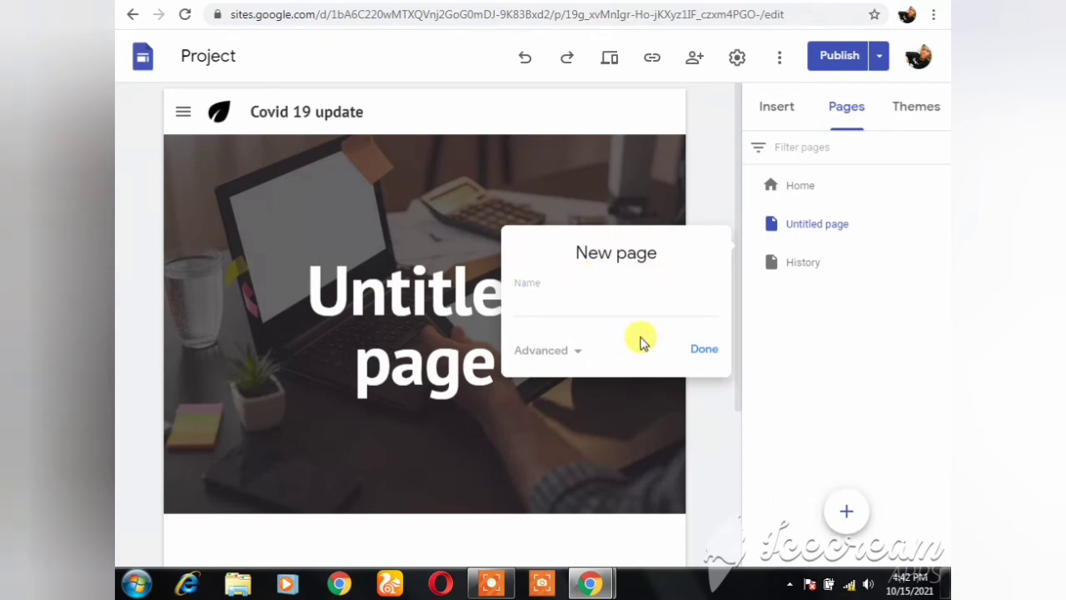
click(592, 290)
text(c)
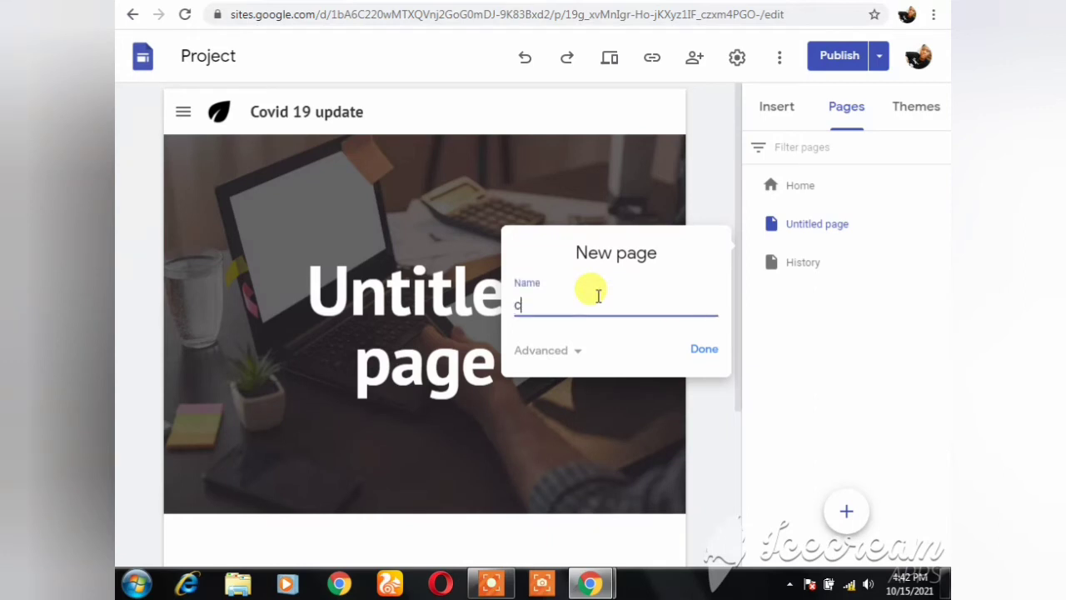
text(ovid 19)
key(Return)
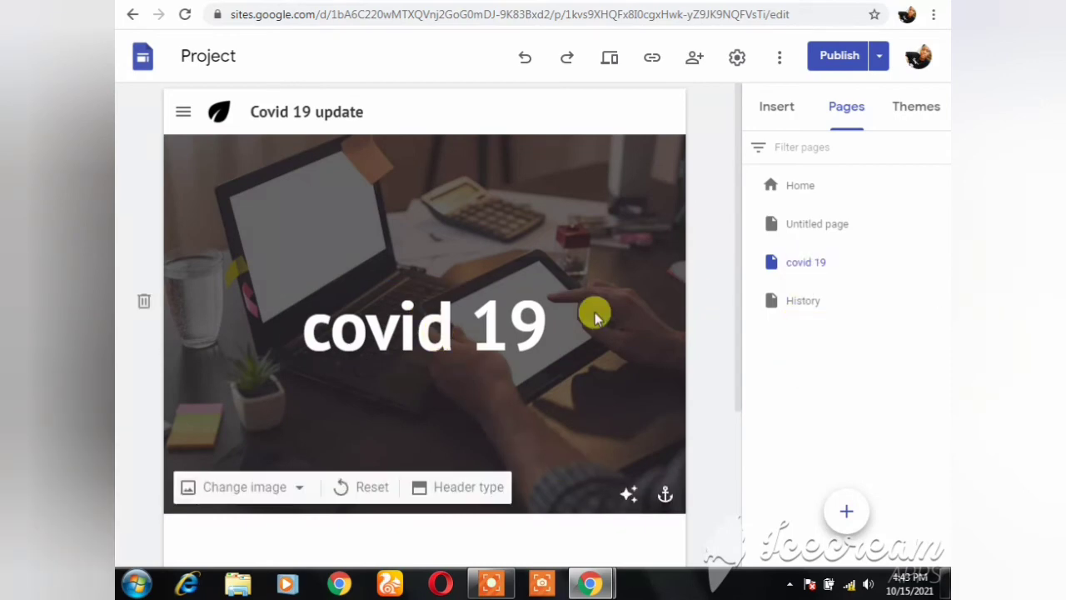
- Insert a text box in the blank area below the covid 19 page's header containing the sample text "dghjkgktgtgkytkjnfnm"
scroll(594, 311, down, 2)
scroll(441, 440, down, 1)
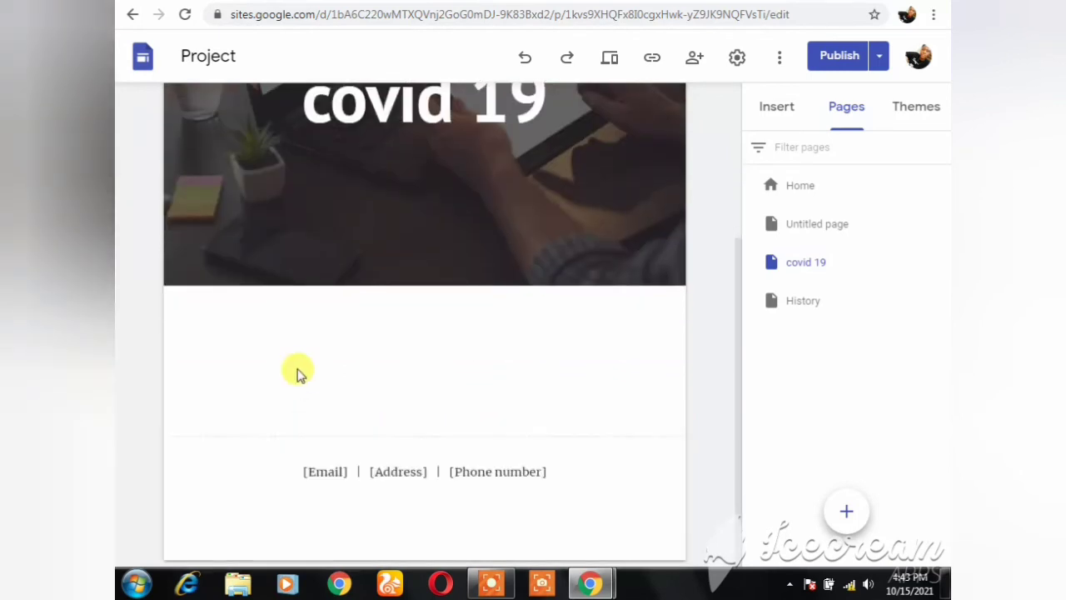
scroll(298, 373, up, 1)
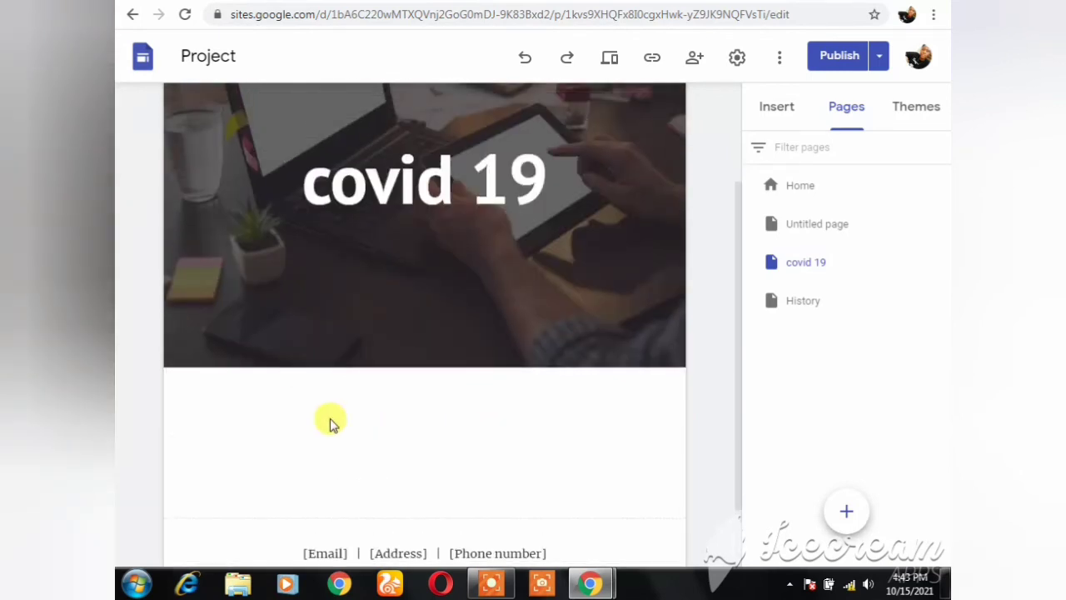
double_click(374, 477)
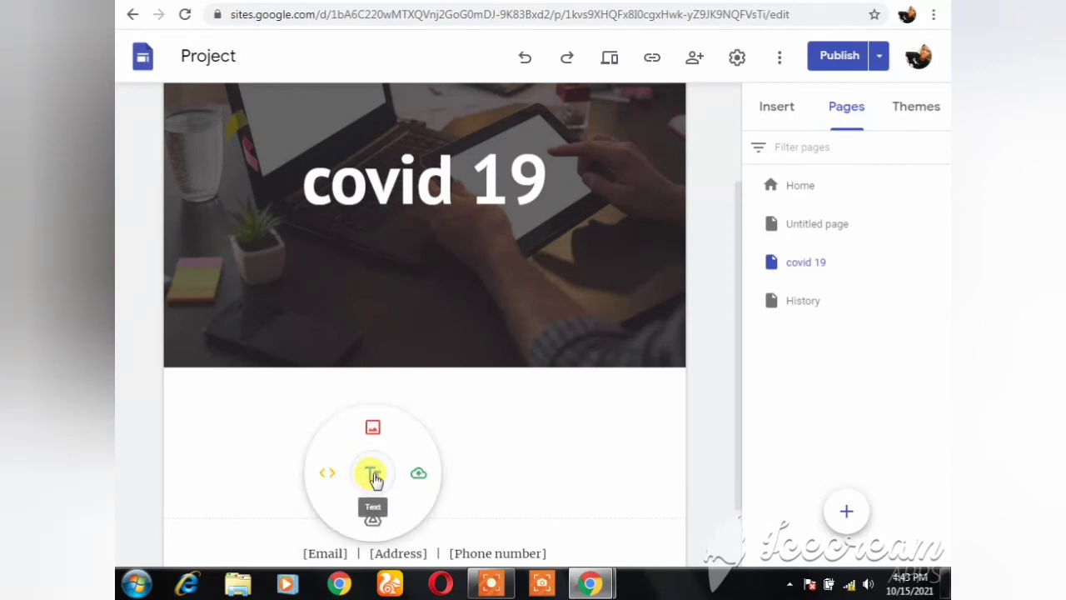
click(373, 475)
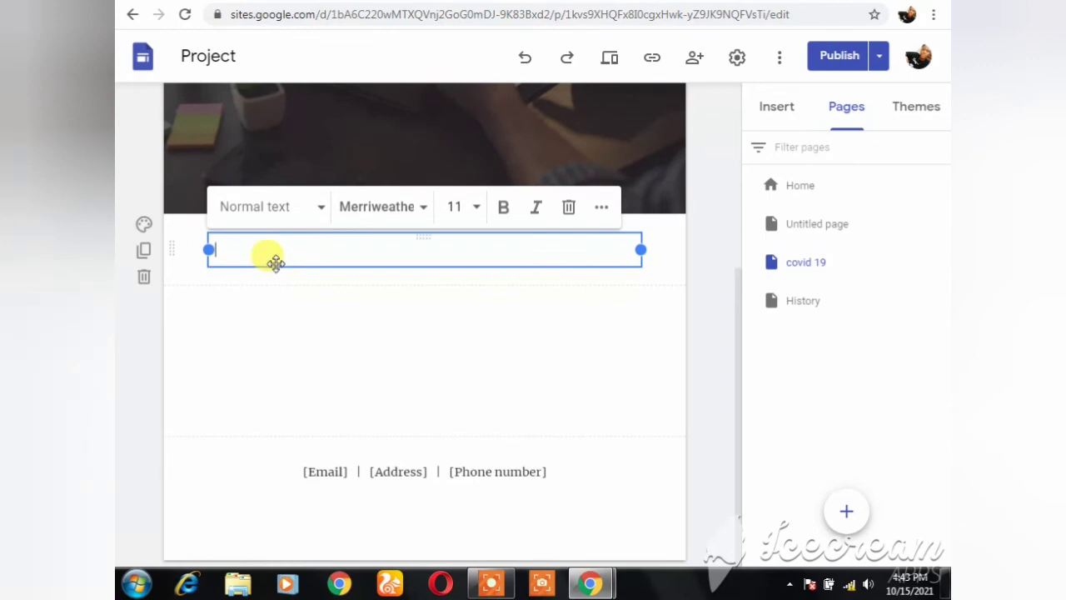
text(dghjkgktgtgkytkjnfnm)
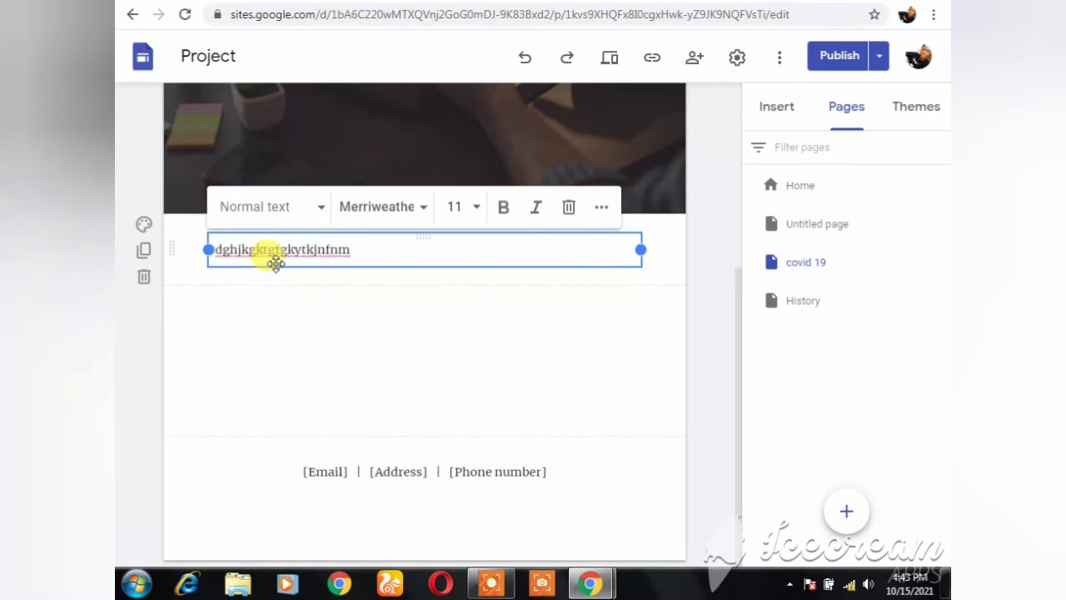
click(385, 305)
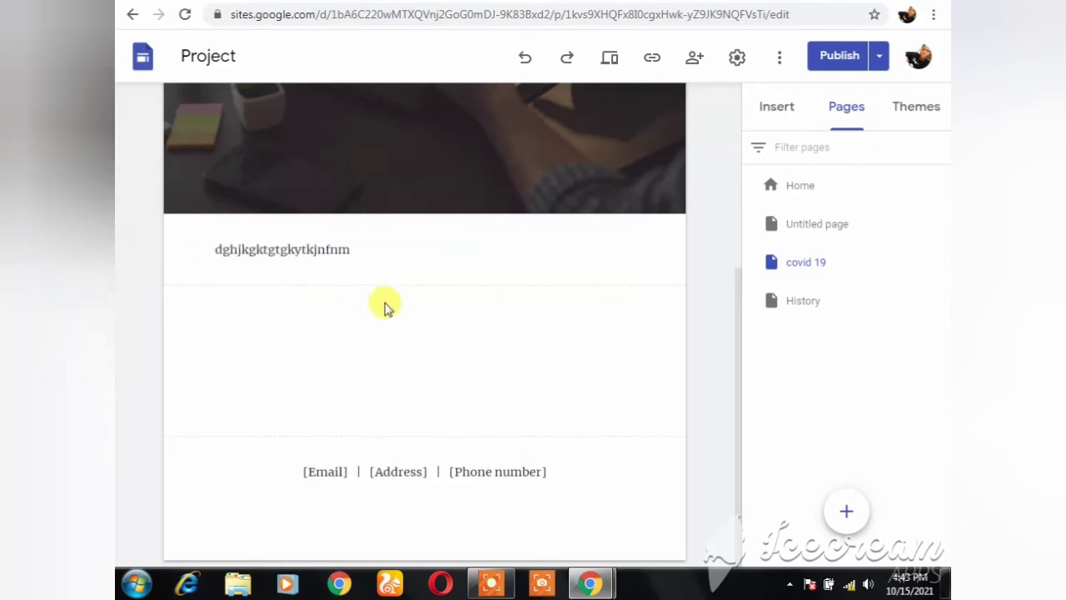
right_click(365, 351)
click(324, 364)
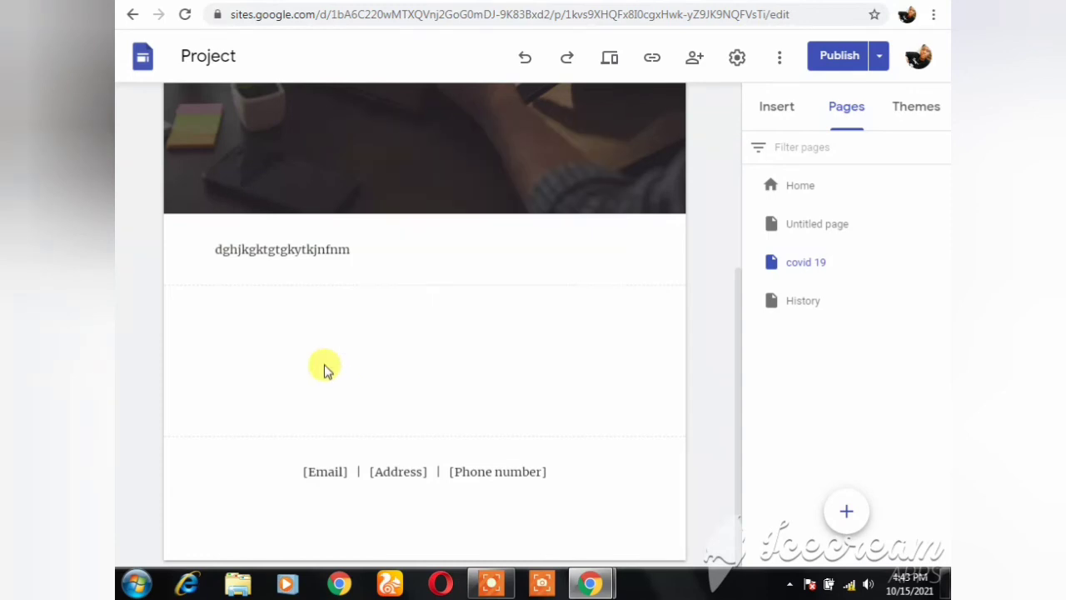
- Check Google Photos and My Drive as image sources for the blank area below the covid 19 page's text
double_click(324, 364)
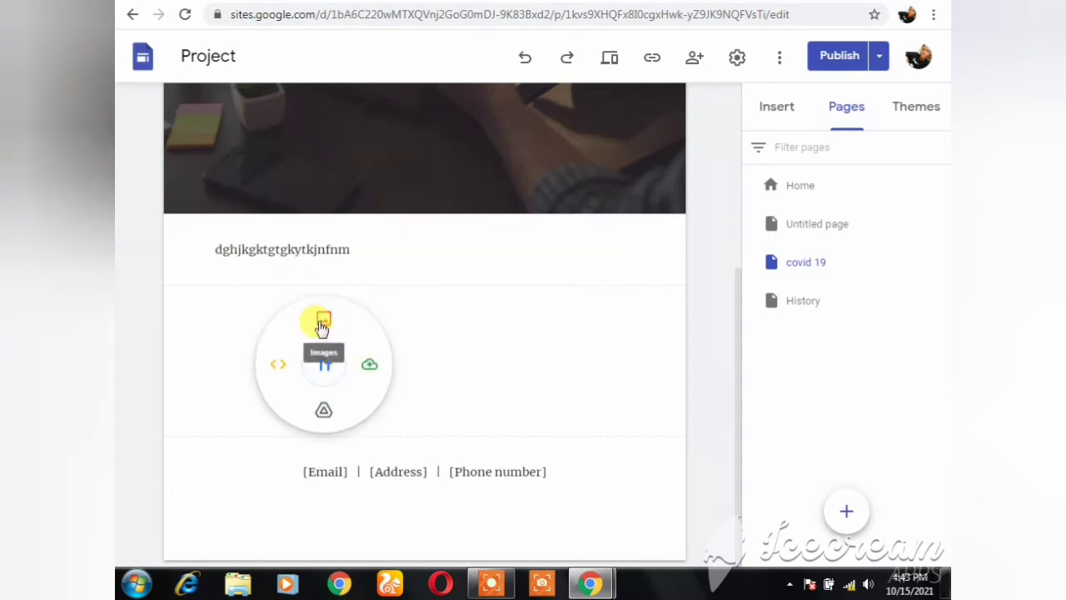
click(322, 323)
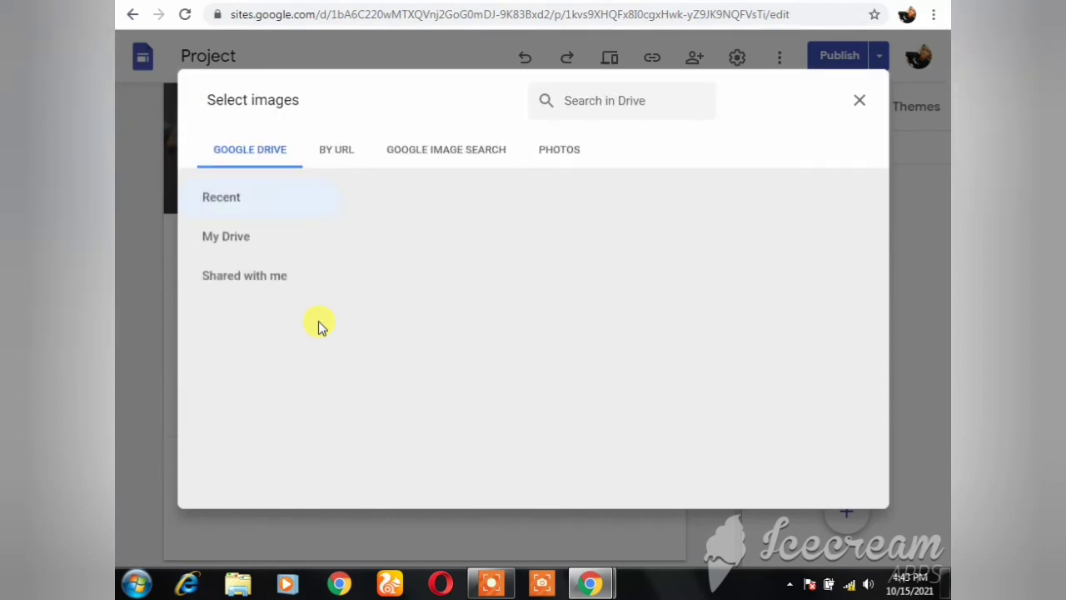
click(546, 155)
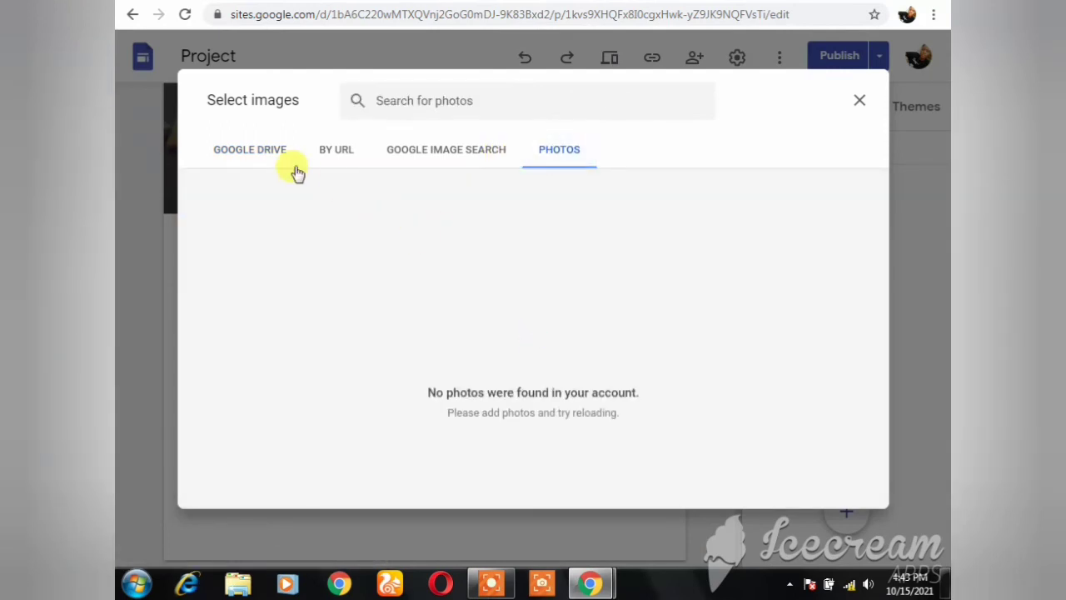
click(259, 150)
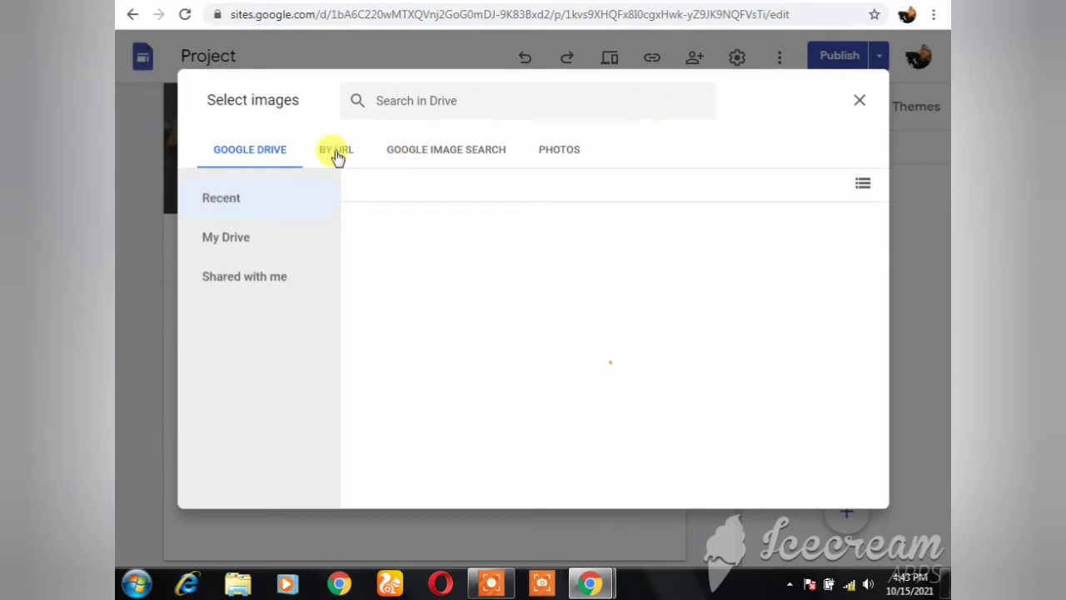
click(237, 236)
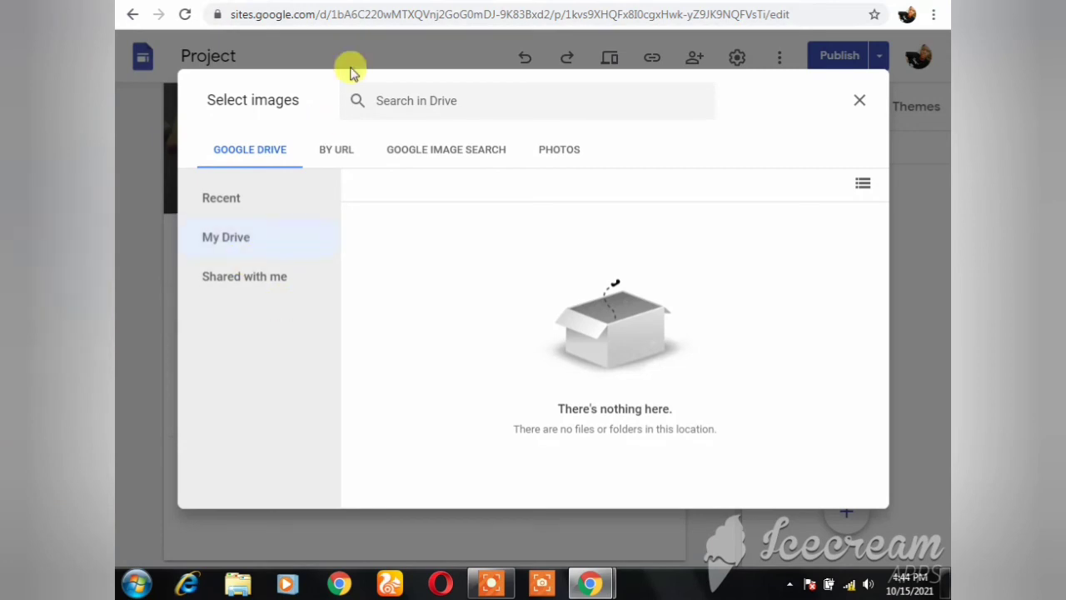
click(861, 104)
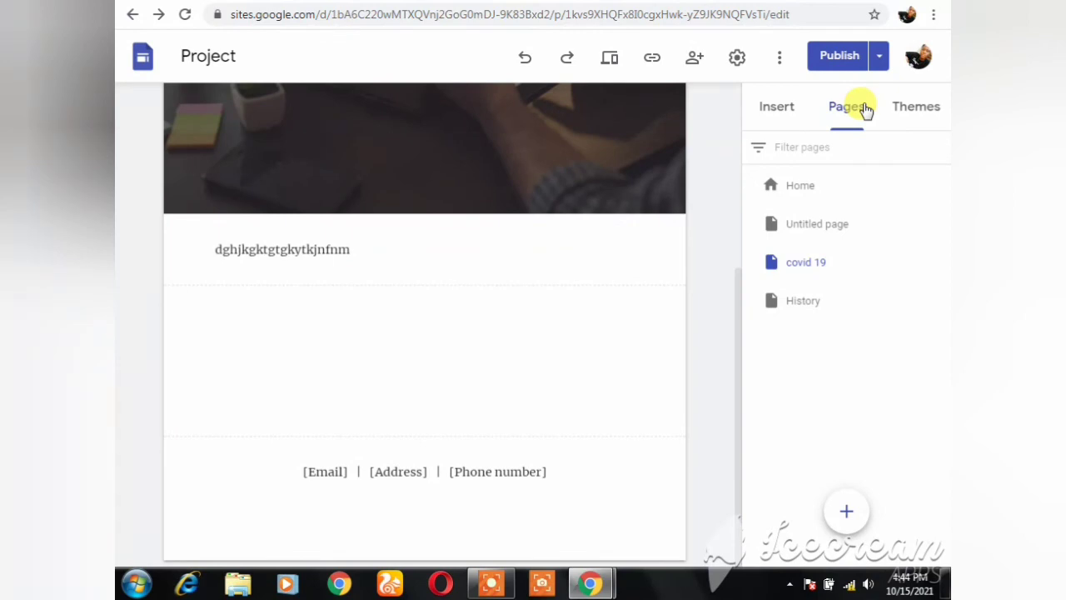
click(576, 240)
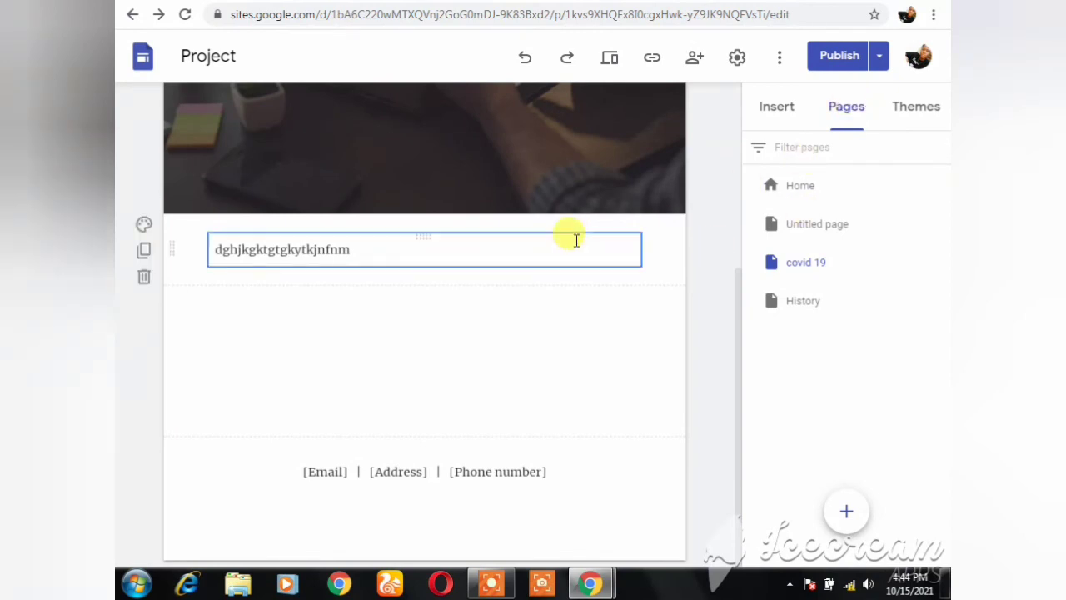
click(497, 333)
- Compare the covid 19 page's layout with the example blog's article on promoting a small business on Instagram
scroll(441, 312, up, 3)
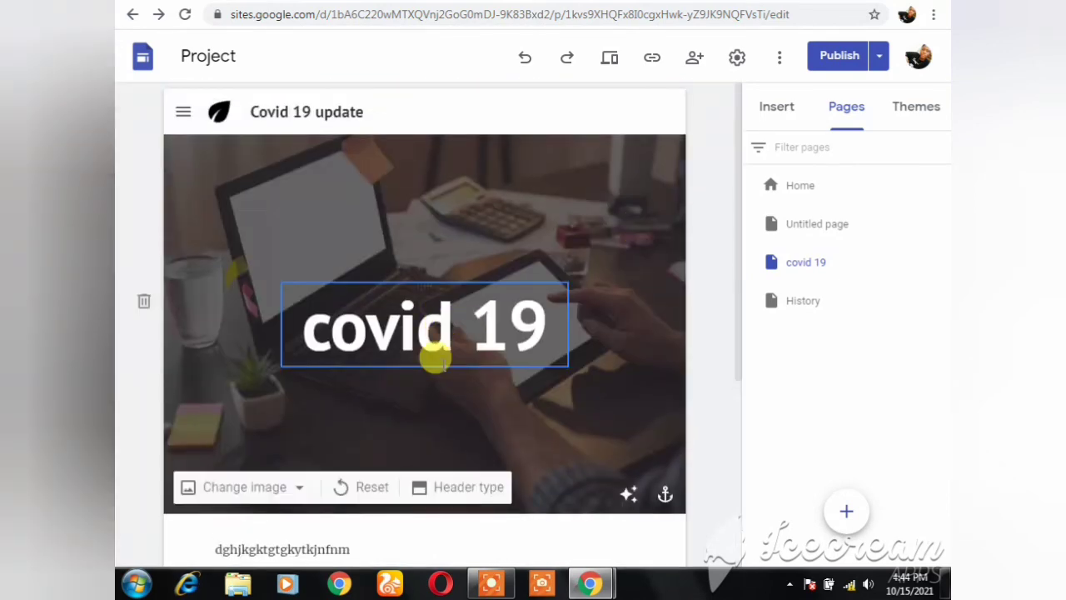
scroll(436, 358, down, 4)
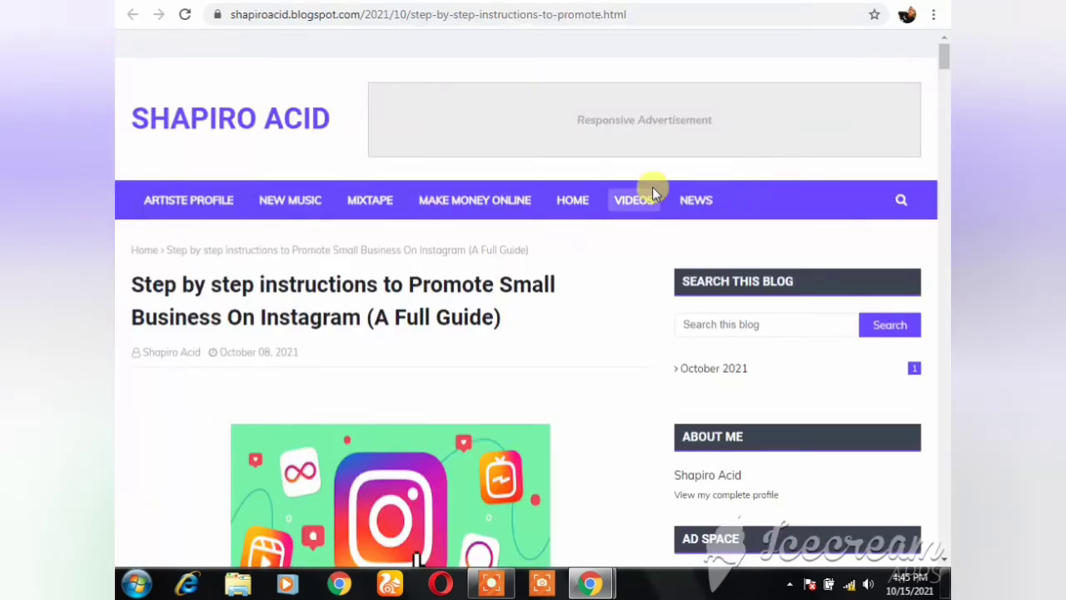
scroll(652, 188, down, 5)
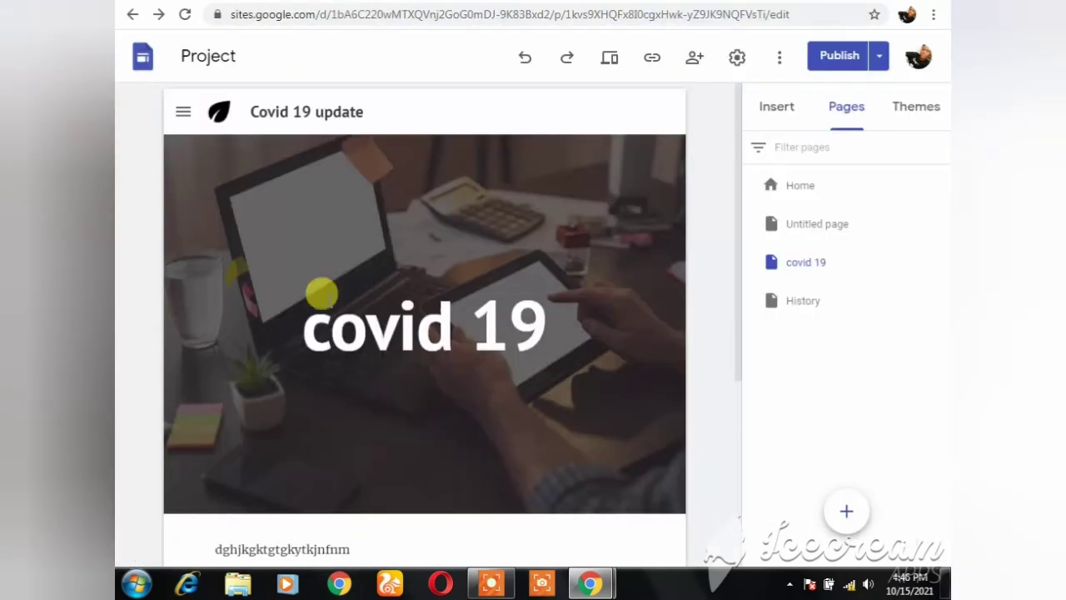
scroll(357, 147, down, 1)
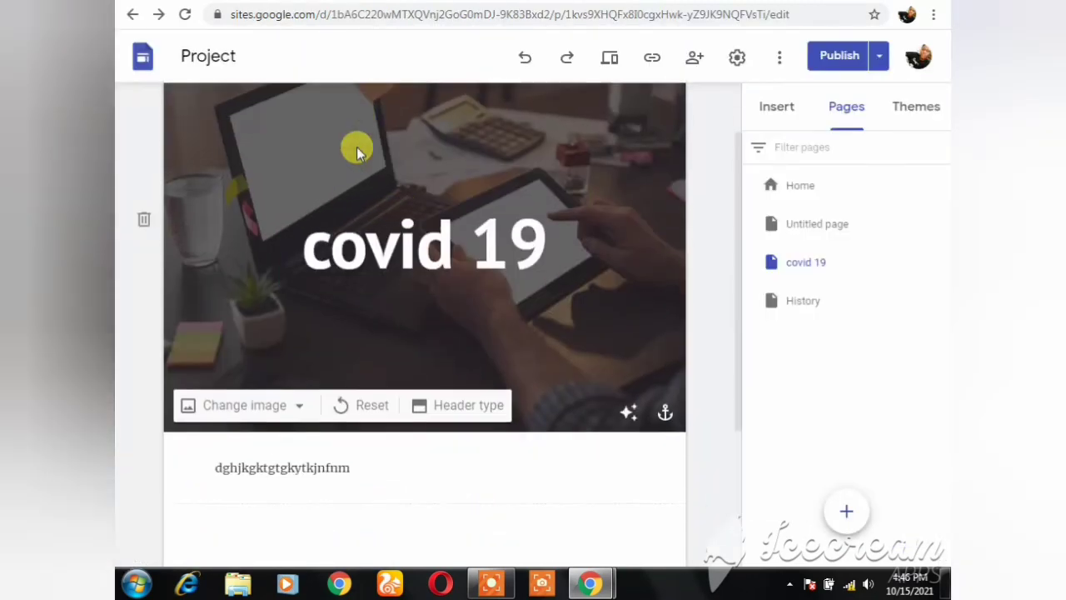
scroll(325, 334, down, 3)
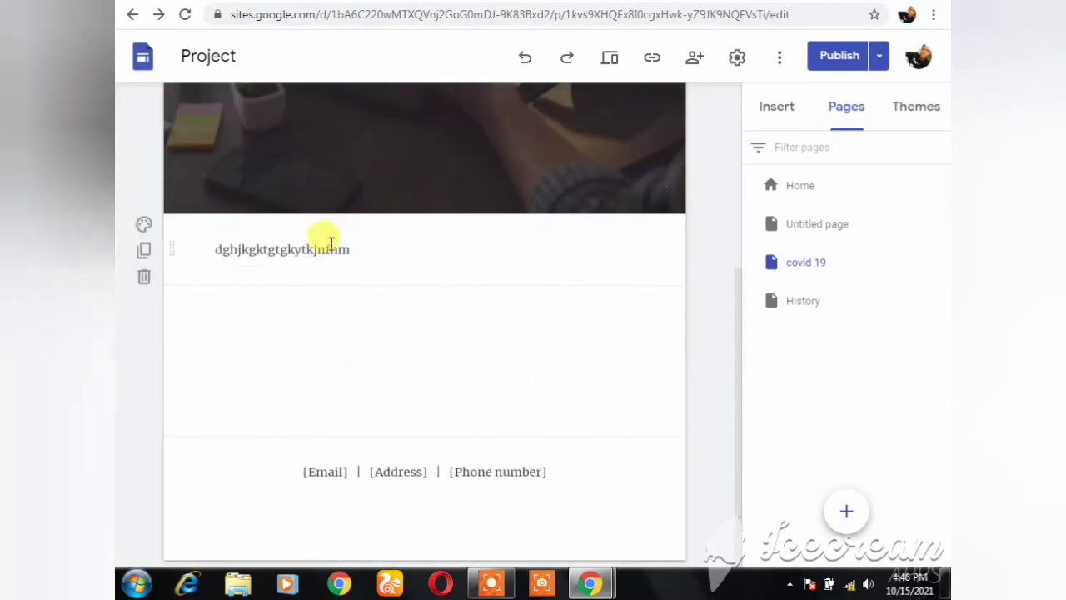
click(349, 250)
drag(348, 252, 327, 241)
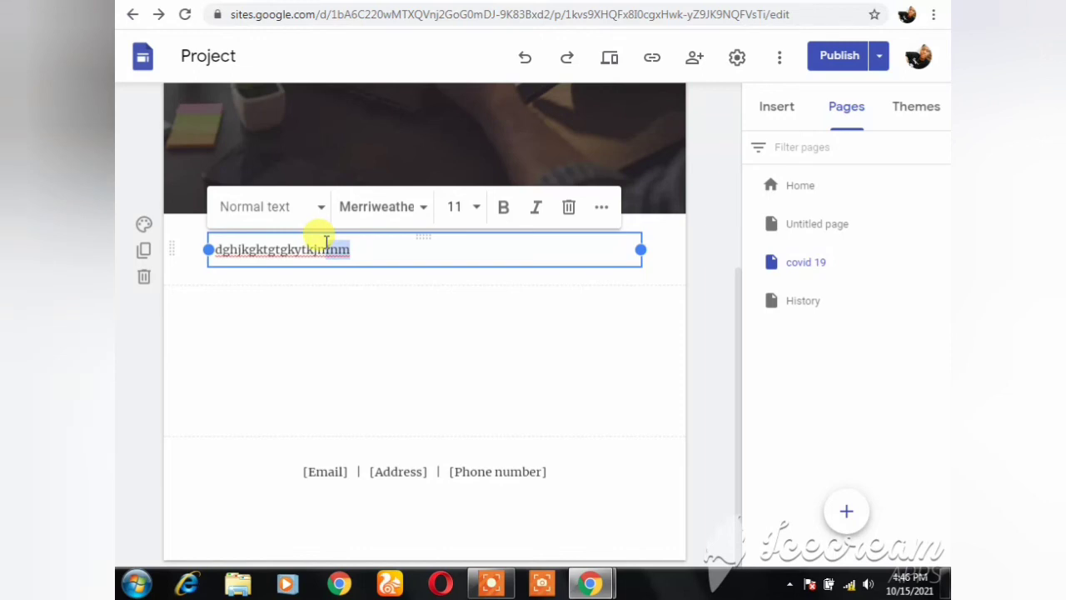
click(602, 208)
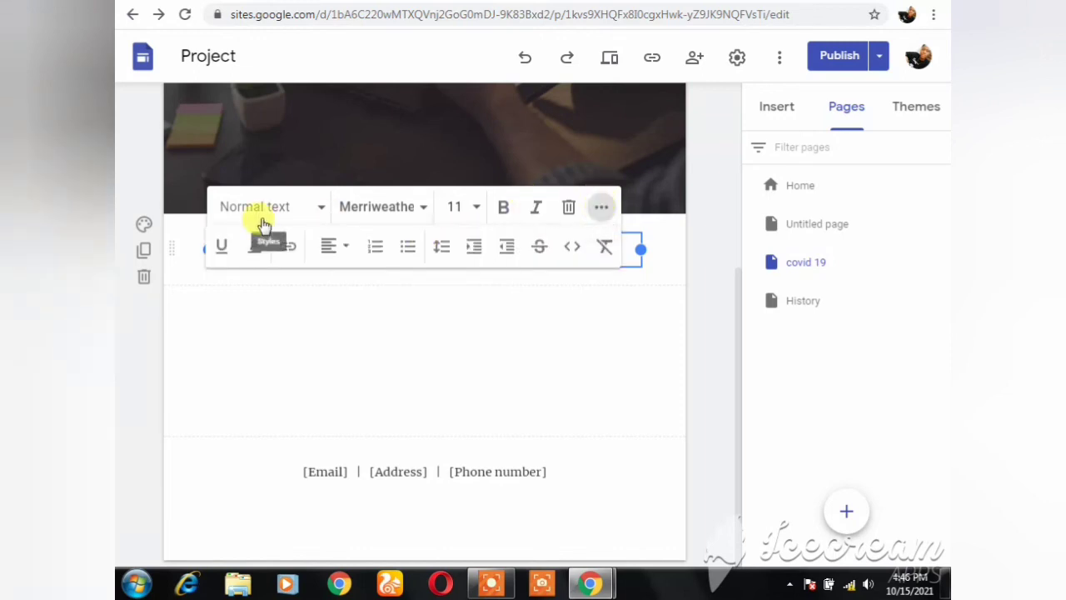
click(285, 249)
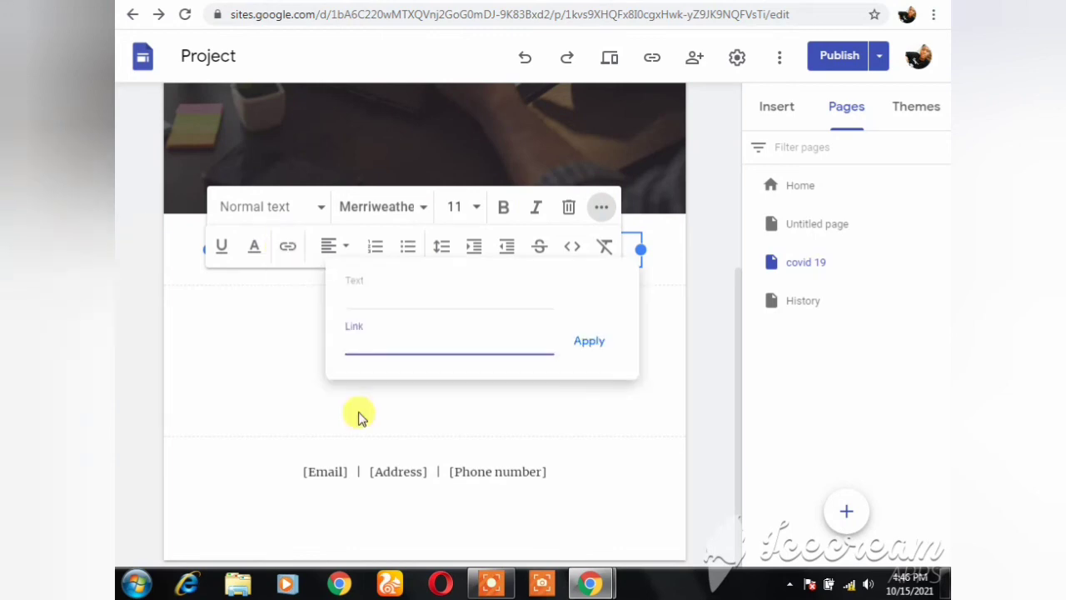
click(517, 454)
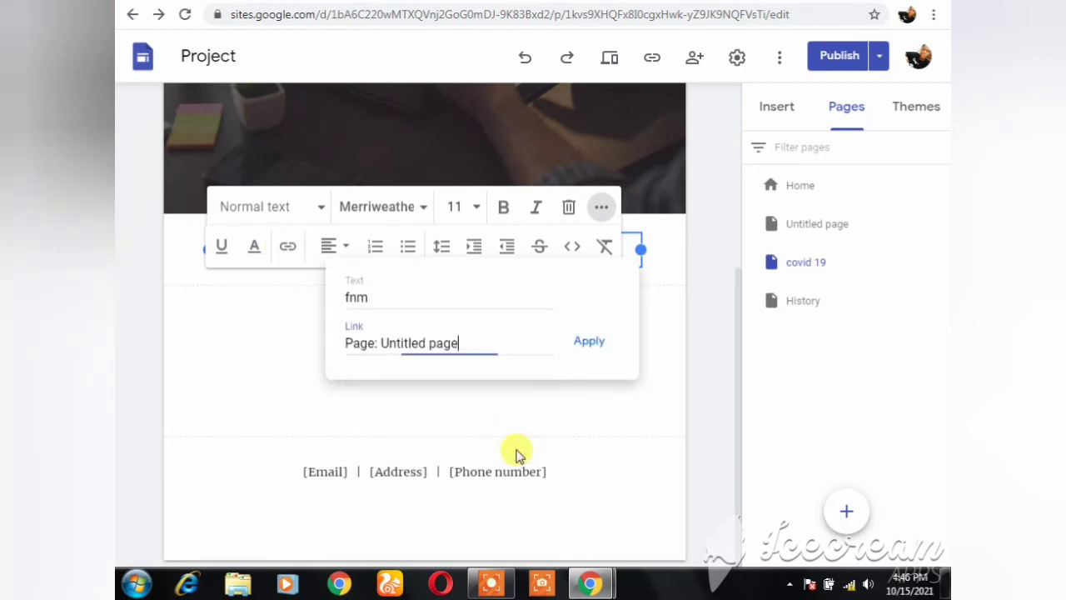
click(309, 374)
click(353, 248)
click(514, 288)
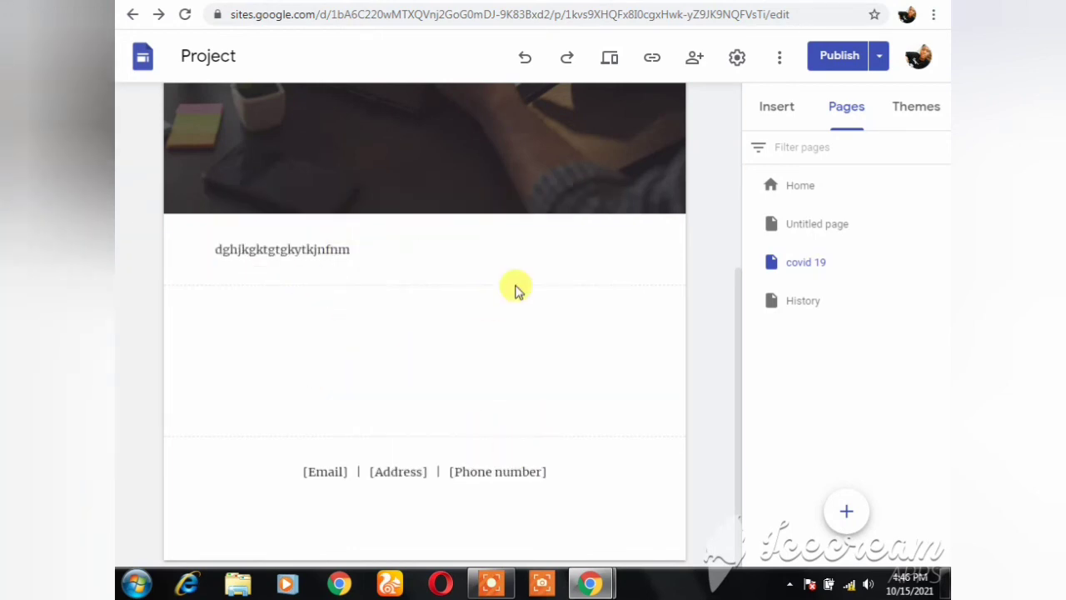
- Review the added Untitled page and covid 19 page, and publish the site changes
click(840, 67)
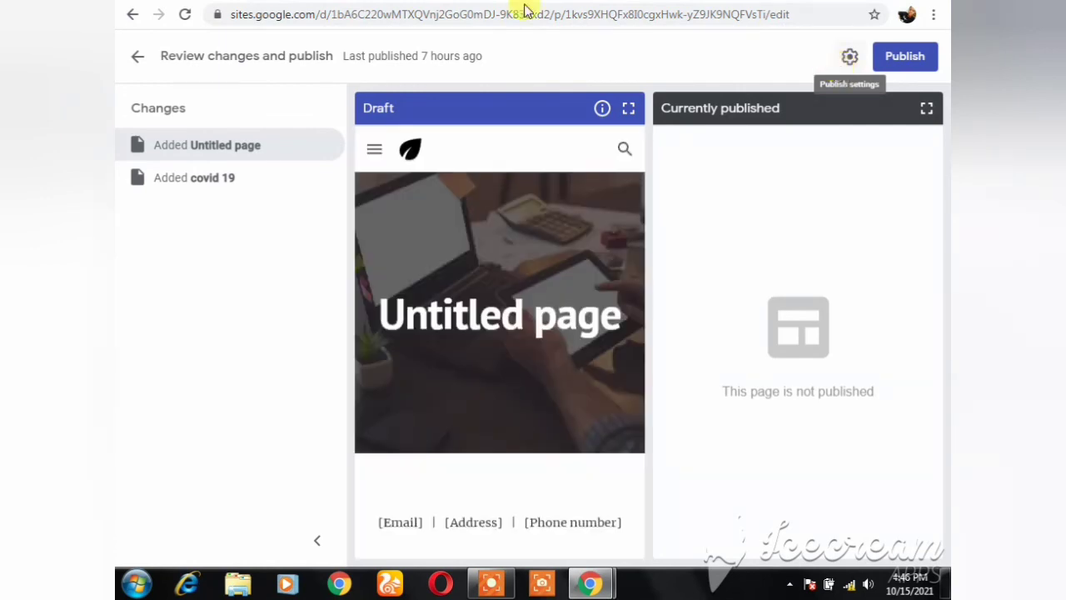
click(279, 149)
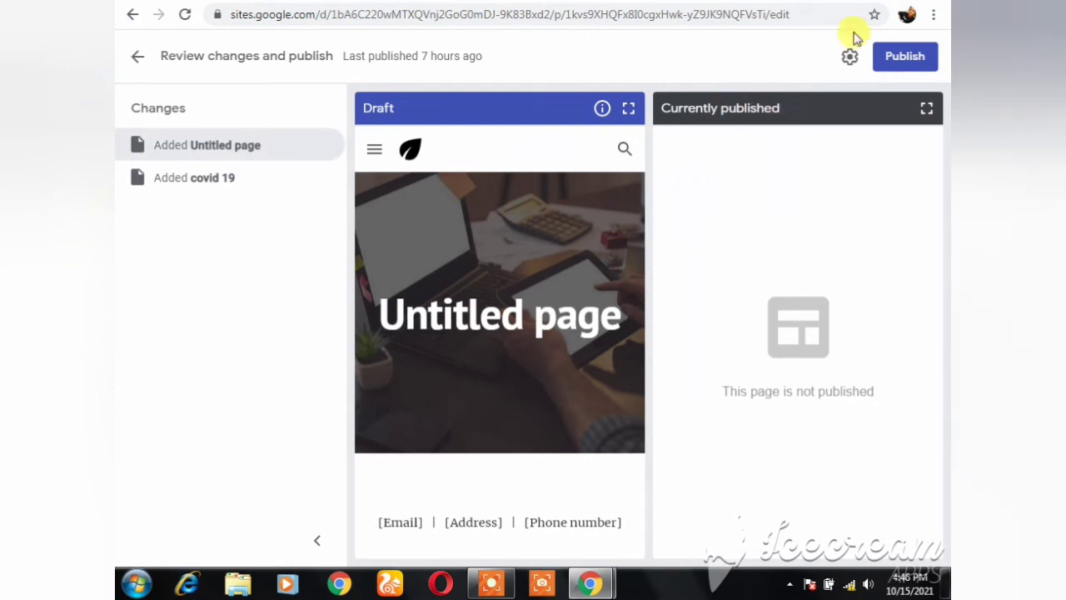
click(887, 57)
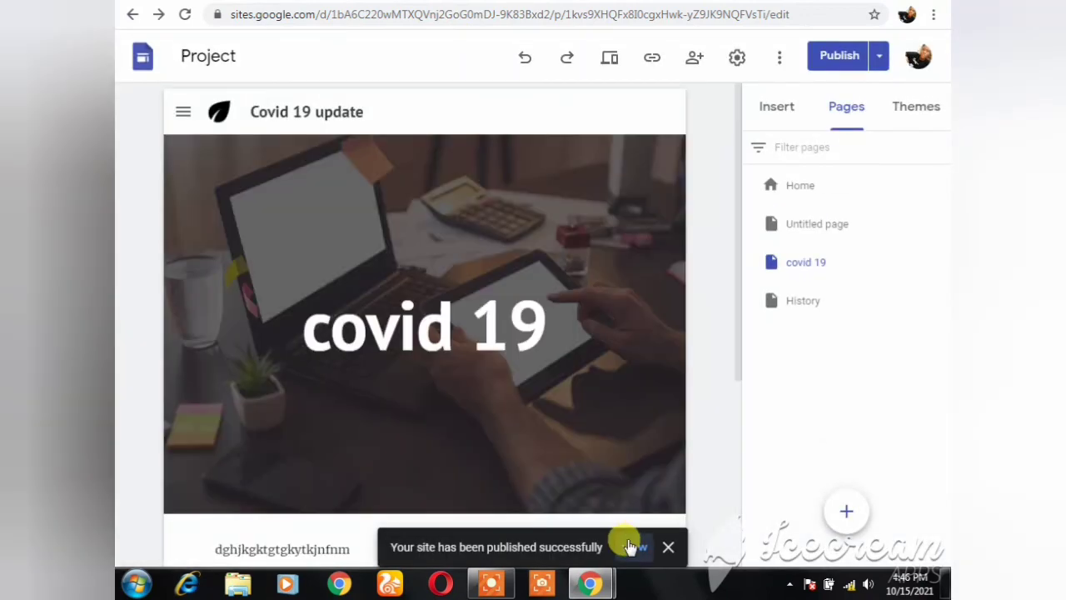
- View the published covid 19 page and examine the page list in the live site's navigation sidebar
click(630, 546)
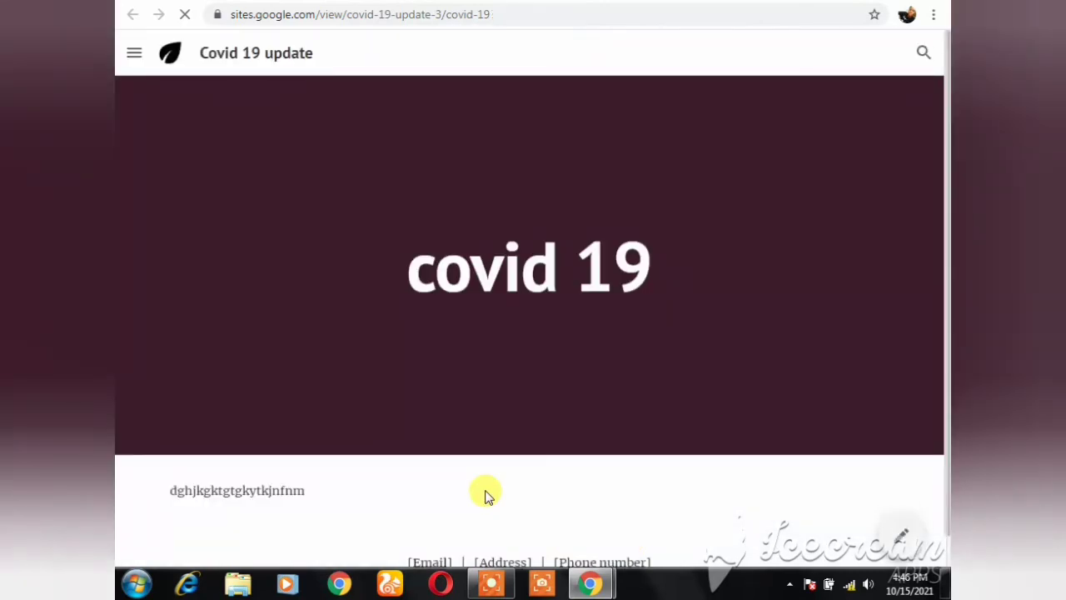
scroll(450, 475, down, 1)
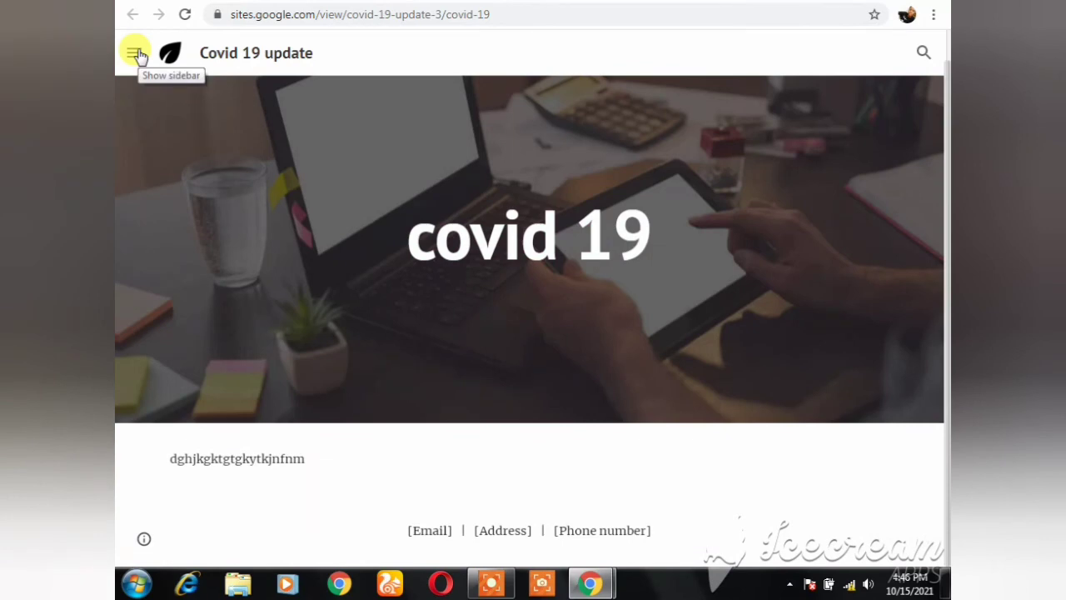
click(135, 53)
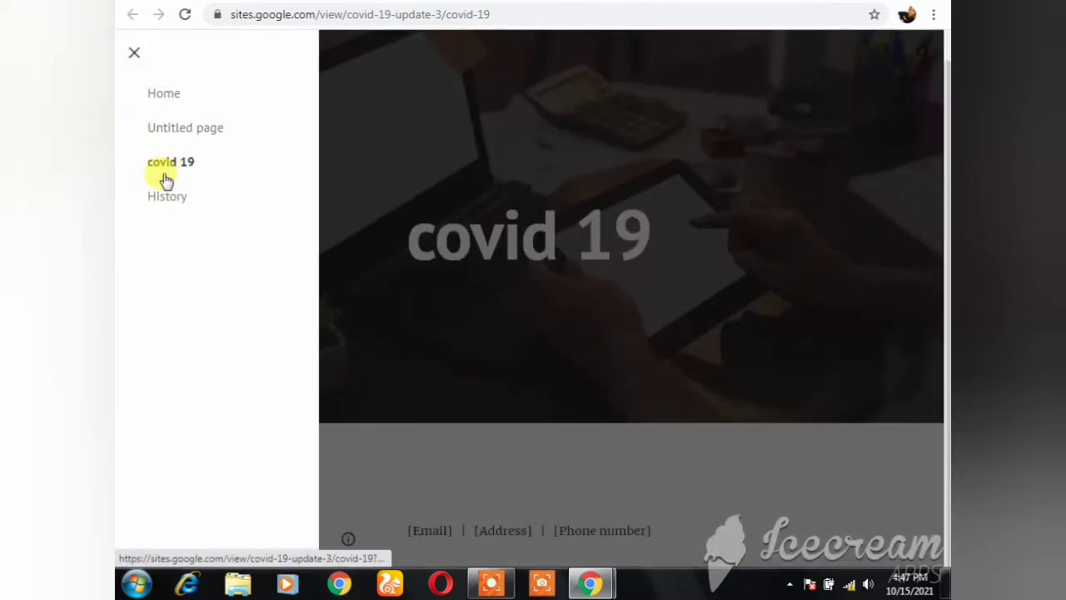
click(404, 232)
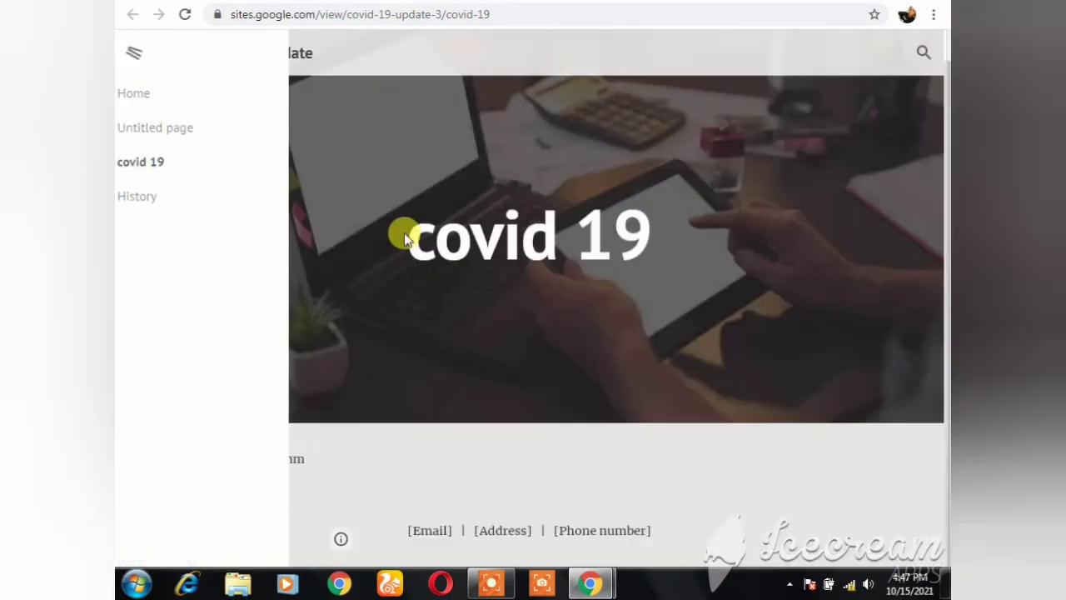
scroll(404, 239, up, 1)
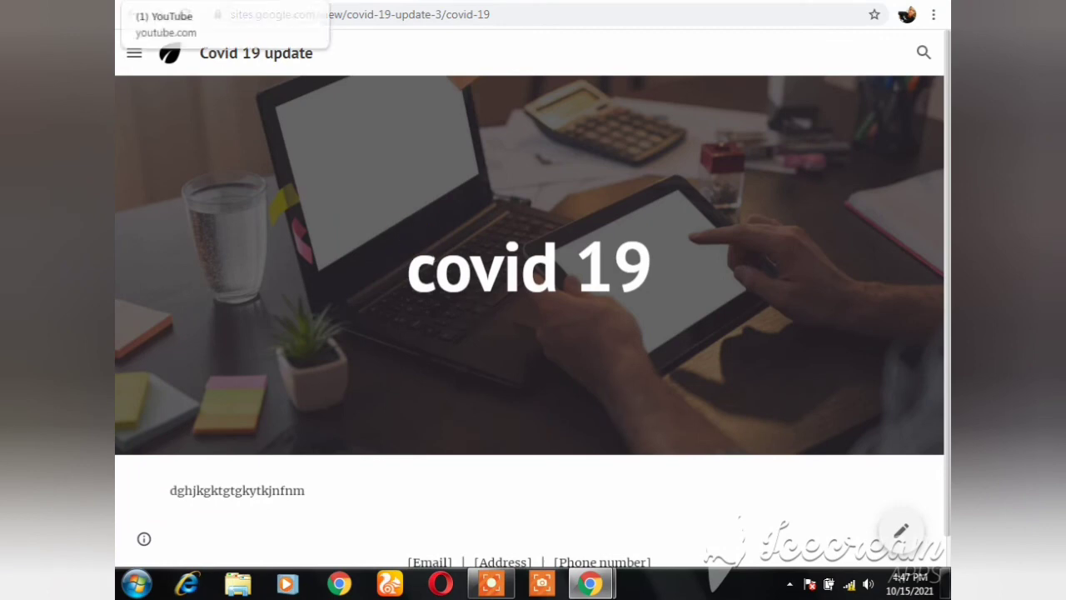
- Switch to YouTube and look over the home page of the signed-in account's own channel
click(218, 1)
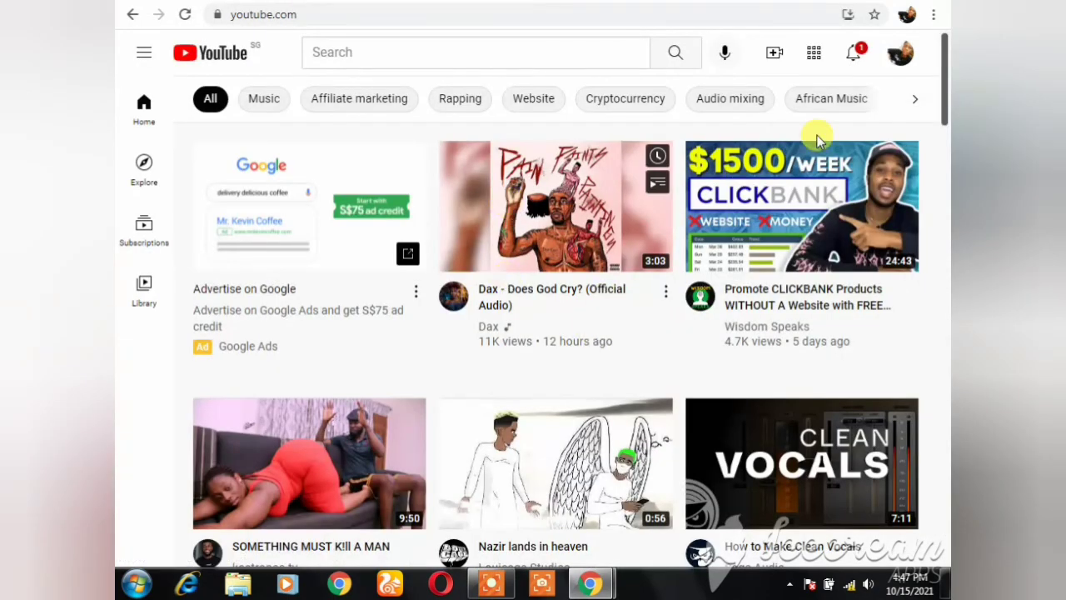
click(900, 54)
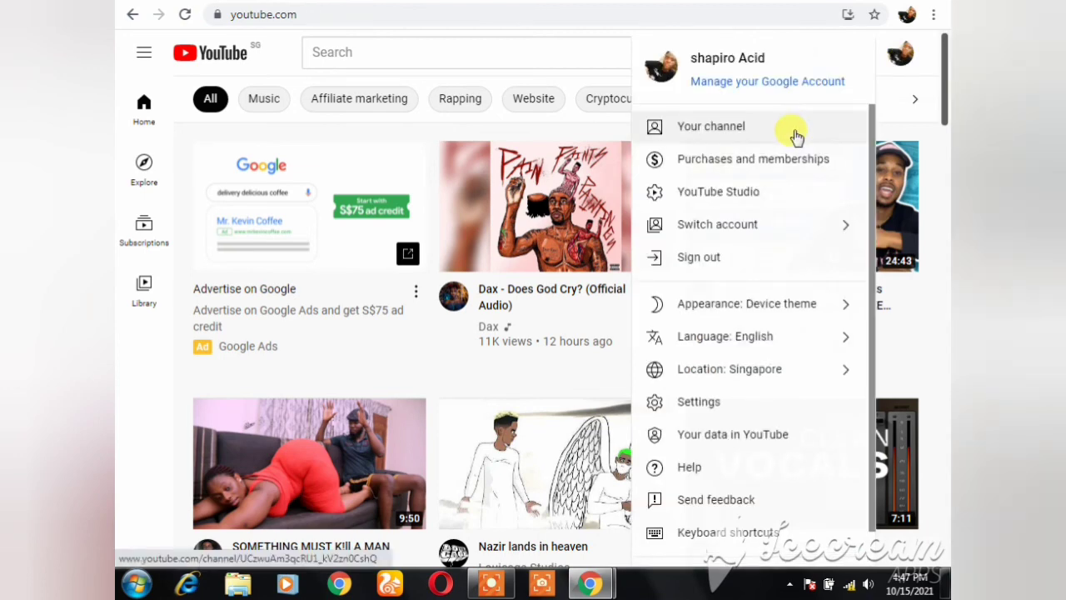
click(779, 131)
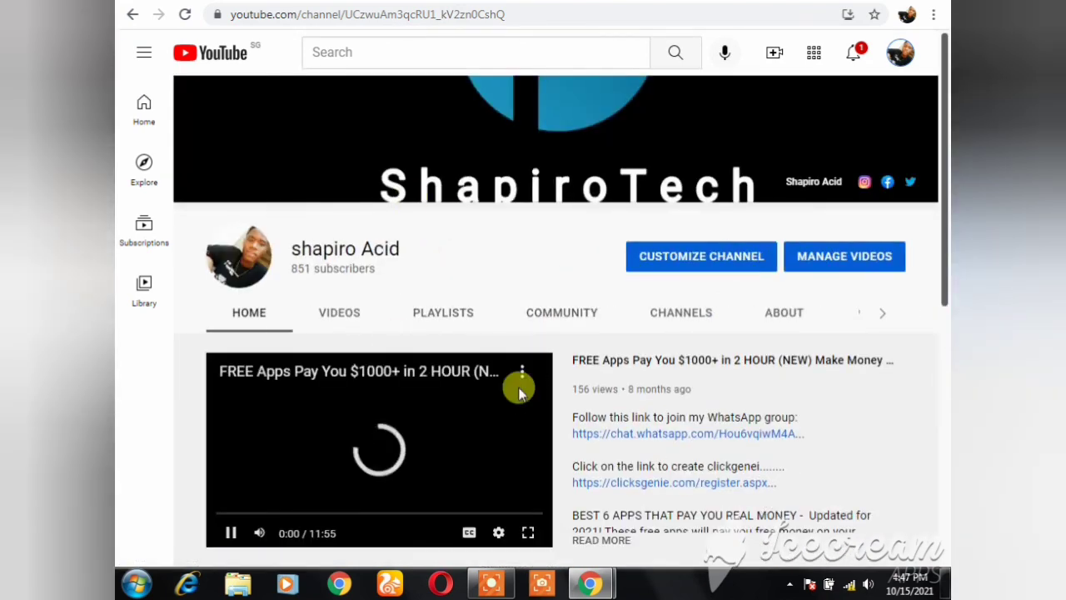
scroll(503, 401, down, 1)
scroll(502, 400, down, 1)
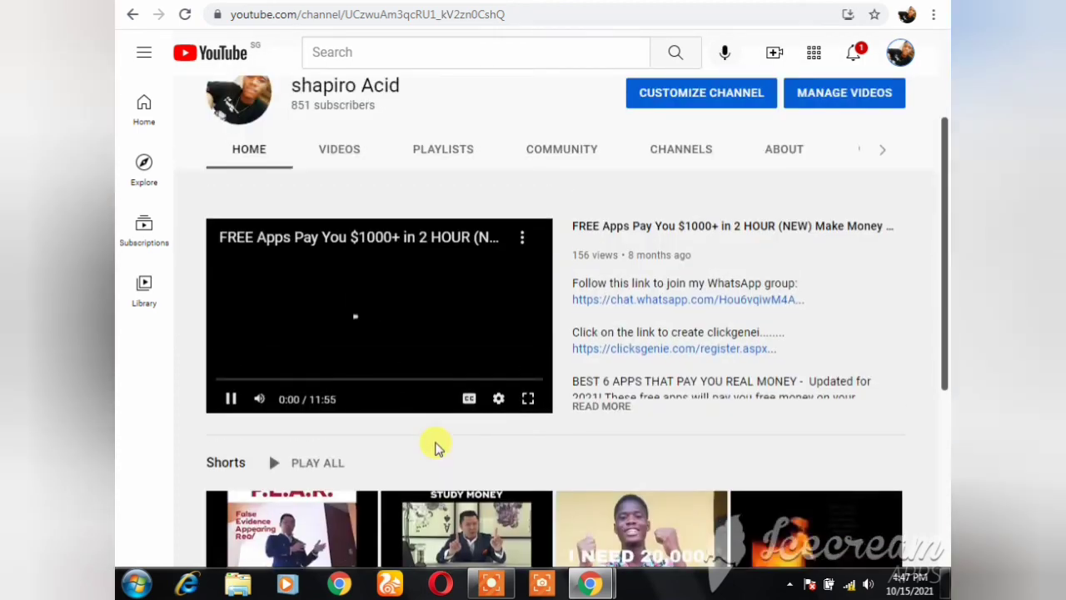
scroll(436, 445, up, 2)
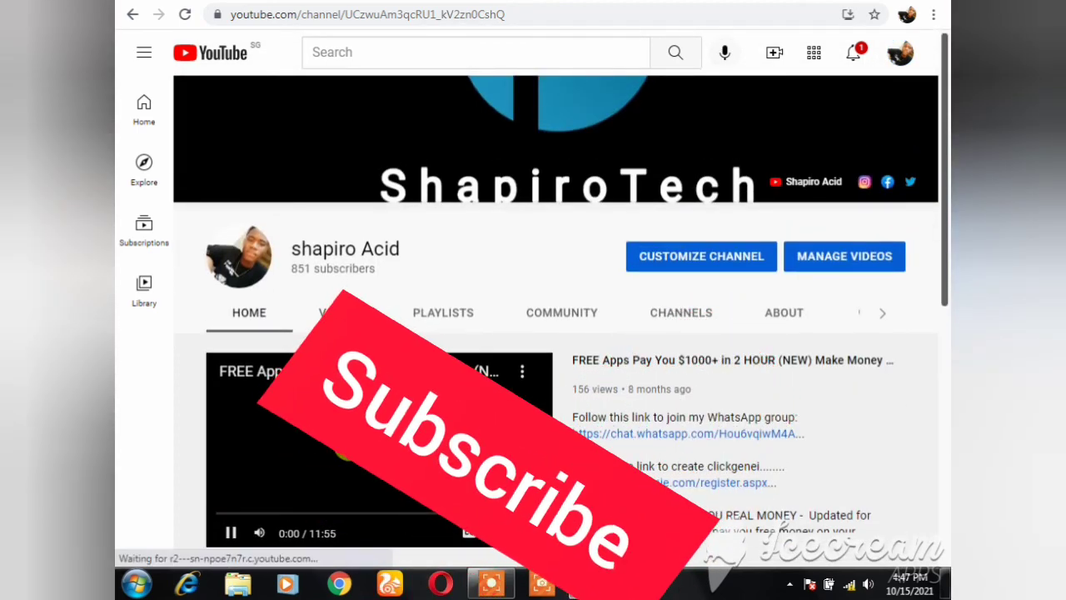